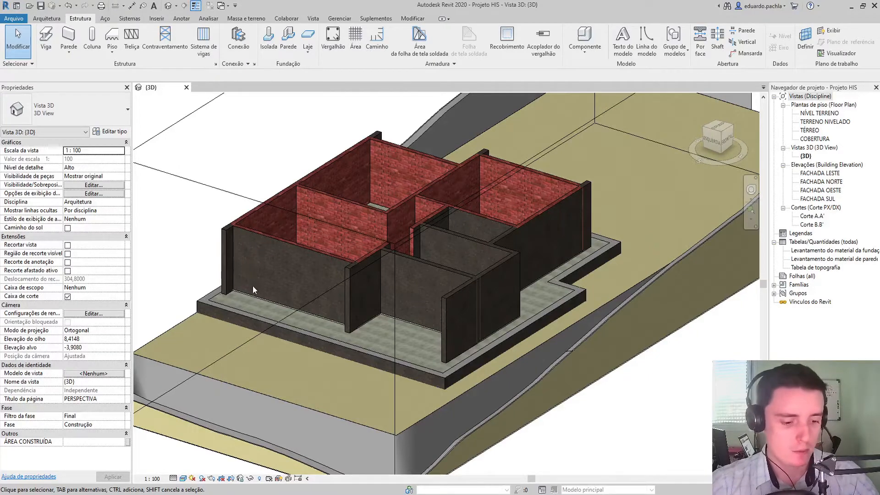
Hide the section box element in the 3D view.
scroll(306, 319, down, 3)
shift+middle_drag(306, 320, 239, 196)
click(233, 181)
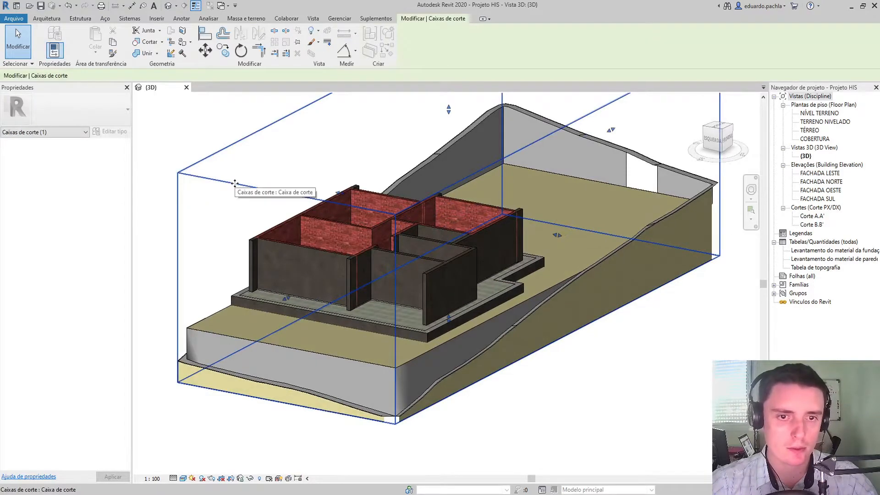
right_click(235, 185)
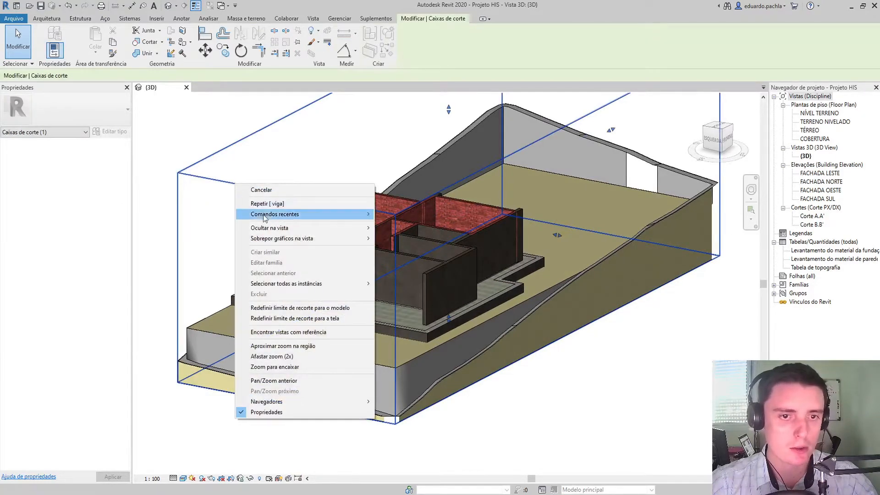
mouse_move(321, 227)
click(439, 227)
right_click(255, 188)
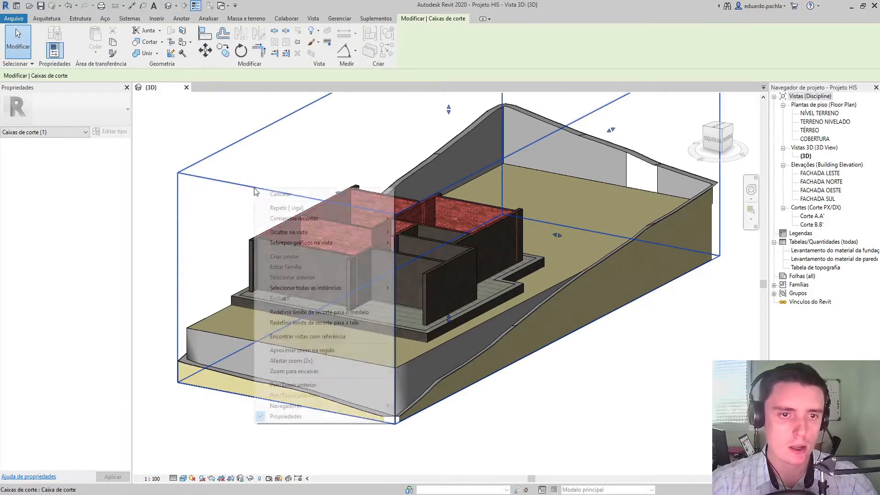
mouse_move(343, 232)
click(441, 233)
shift+middle_drag(221, 256, 330, 257)
scroll(413, 319, up, 2)
shift+middle_drag(415, 323, 434, 309)
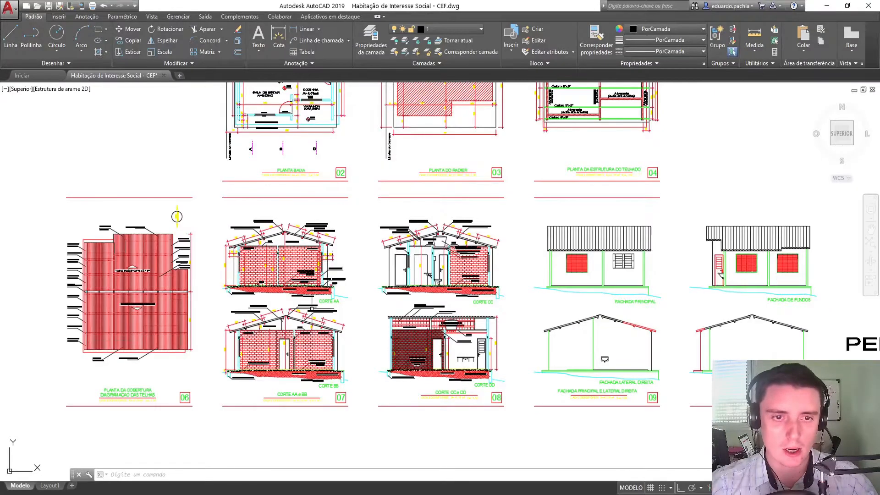
Switch to the AutoCAD drawing and examine section CORTE AA for the size and position of the concrete beams.
scroll(292, 252, up, 5)
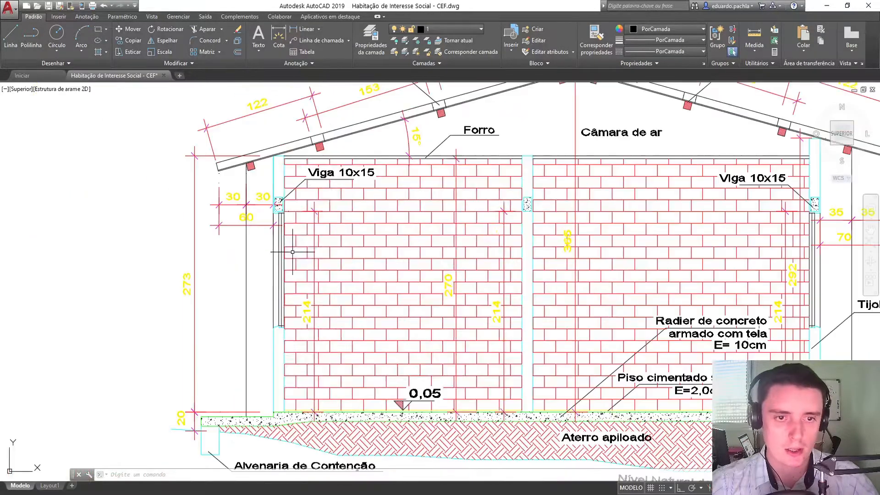
mouse_move(293, 251)
middle_down()
mouse_move(214, 219)
mouse_move(169, 220)
middle_up()
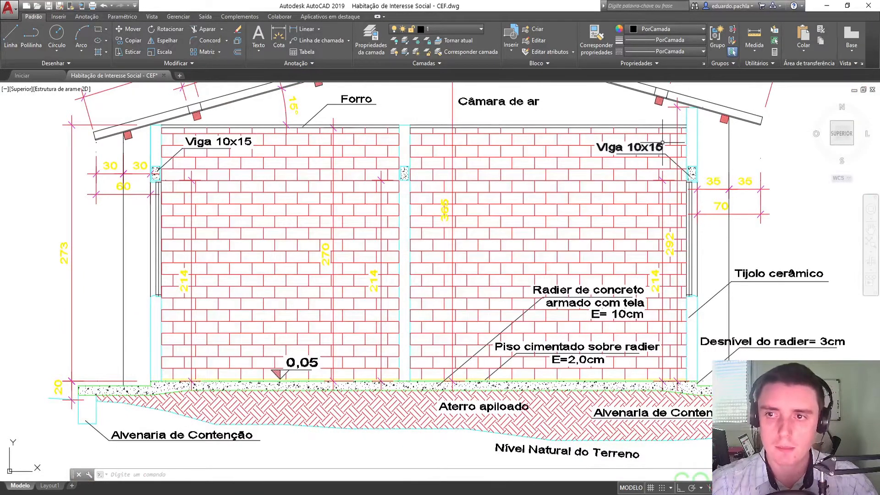
middle_drag(707, 239, 616, 246)
scroll(654, 269, up, 2)
scroll(651, 266, down, 4)
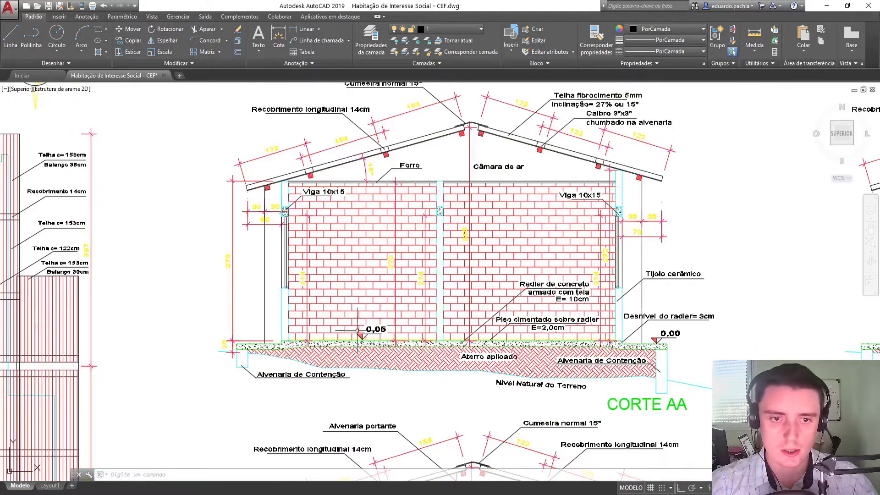
Examine the wall base in section CORTE AA, checking the slab, the finished floor level and where the beam height dimension starts.
scroll(281, 287, up, 5)
scroll(326, 281, down, 4)
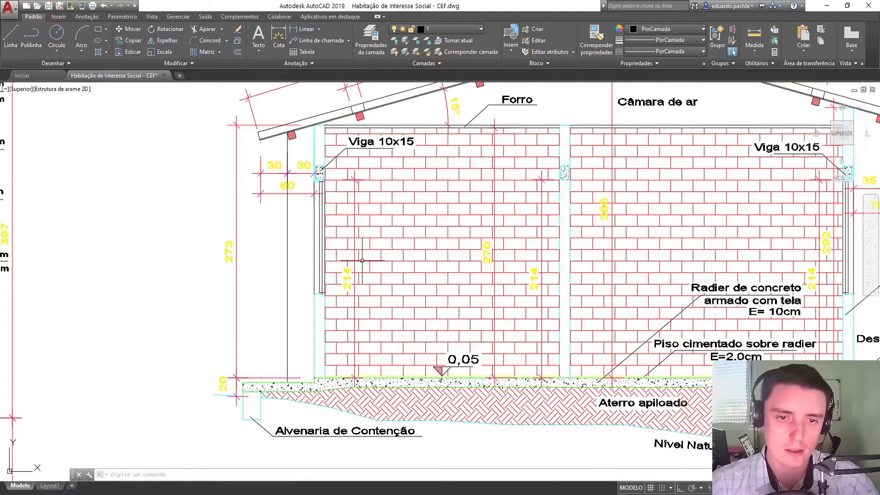
scroll(346, 288, up, 2)
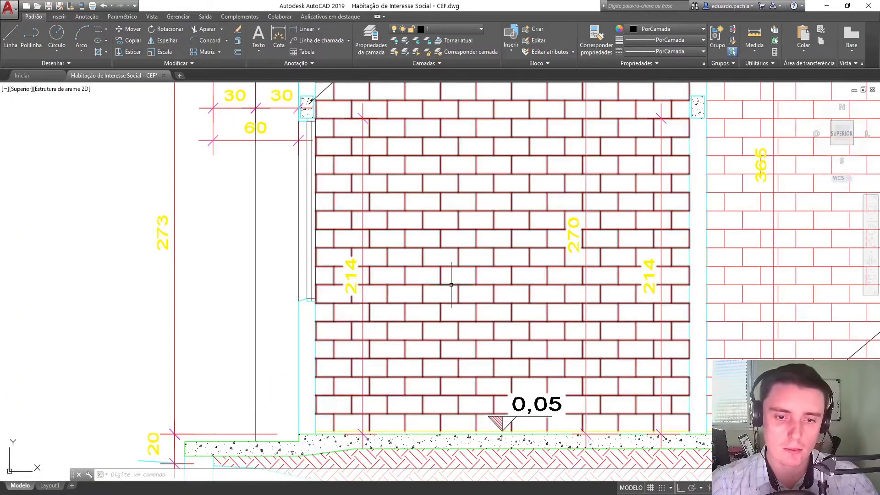
scroll(357, 416, up, 4)
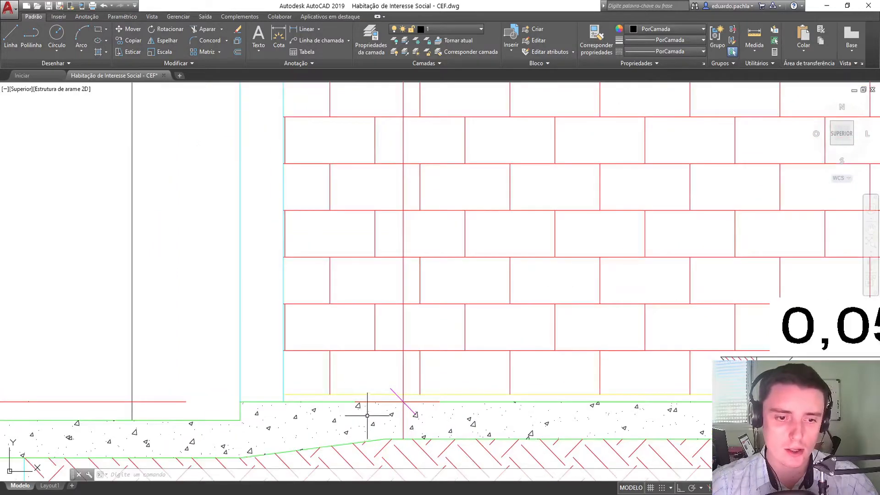
scroll(409, 403, down, 4)
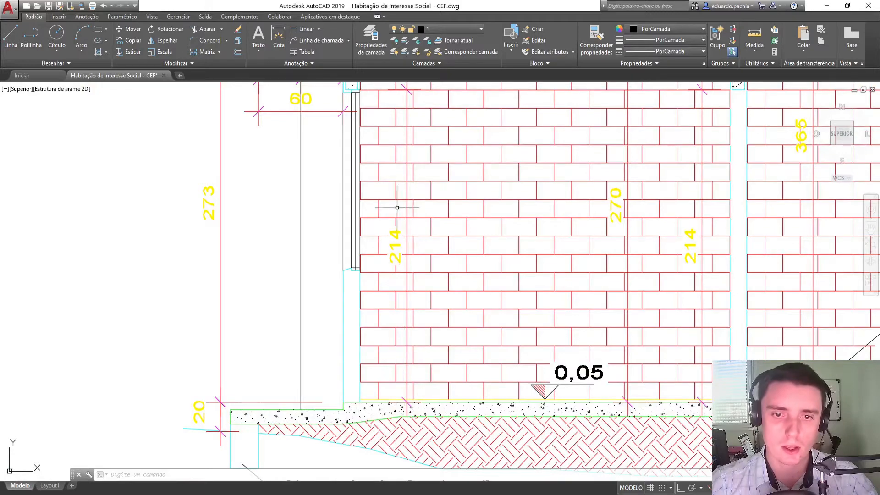
scroll(397, 403, up, 4)
scroll(294, 389, up, 4)
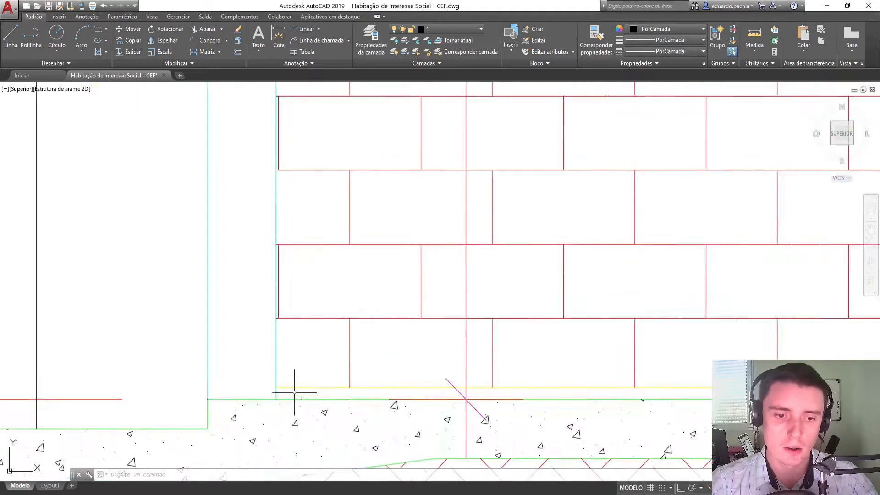
scroll(285, 378, down, 6)
scroll(456, 382, up, 4)
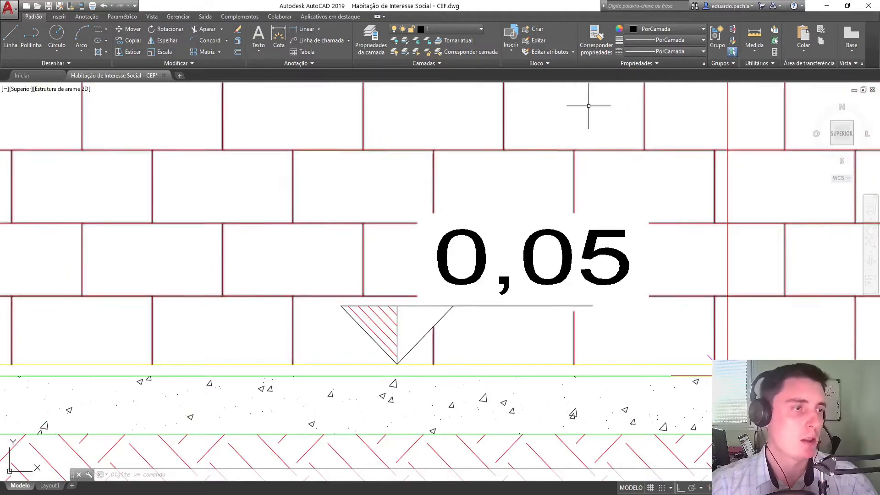
scroll(514, 235, down, 10)
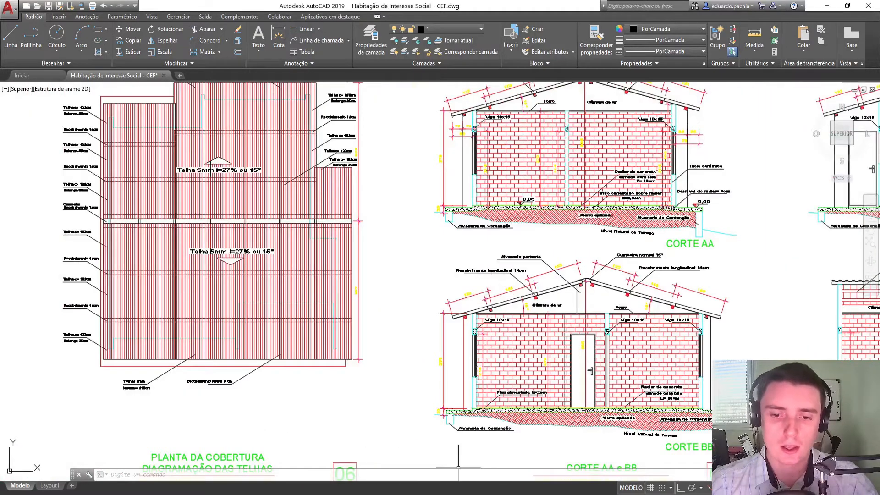
Switch to the Word specification and read section 3.1 Cinta superior em concreto armado for the beam's height and dimensions.
click(458, 491)
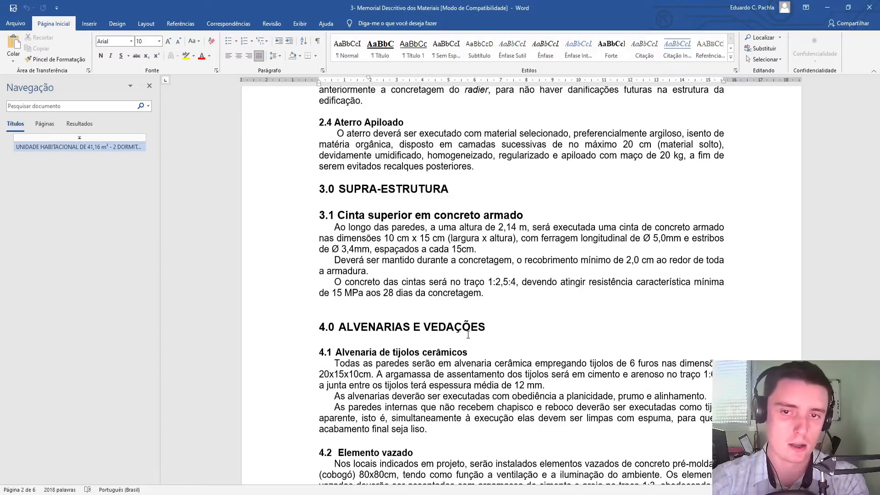
click(364, 213)
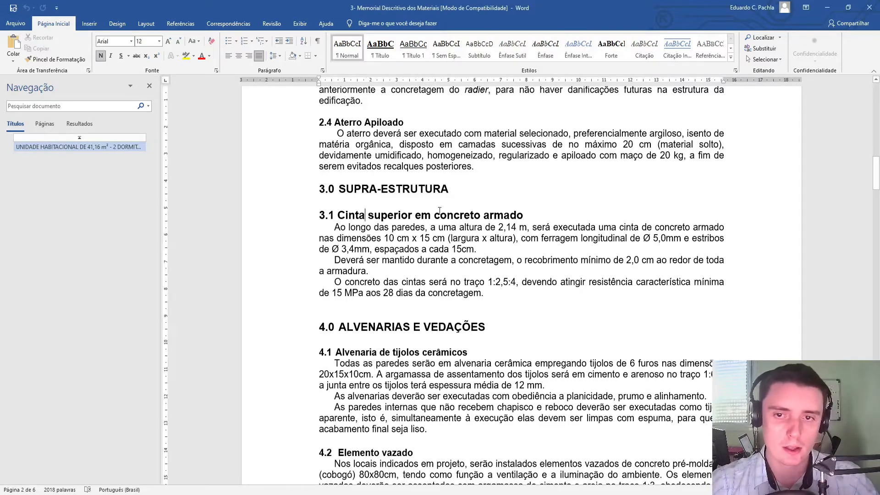
drag(398, 228, 505, 229)
click(504, 240)
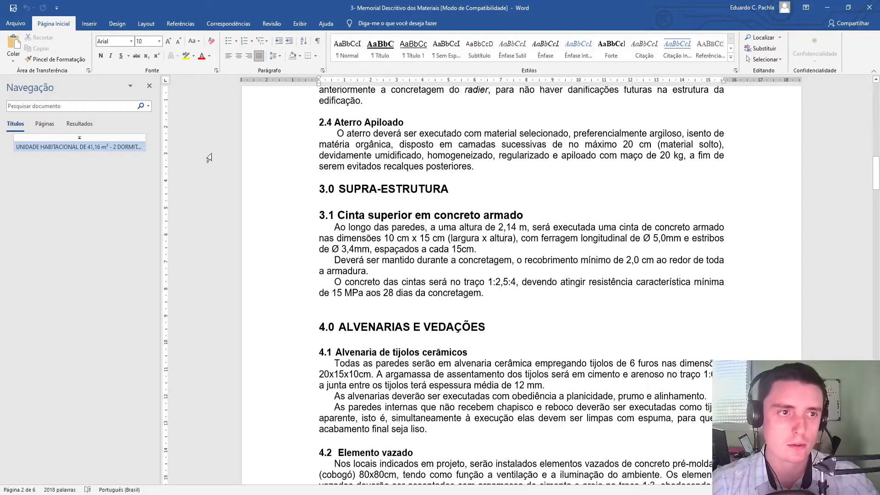
click(149, 85)
drag(239, 238, 351, 238)
click(389, 262)
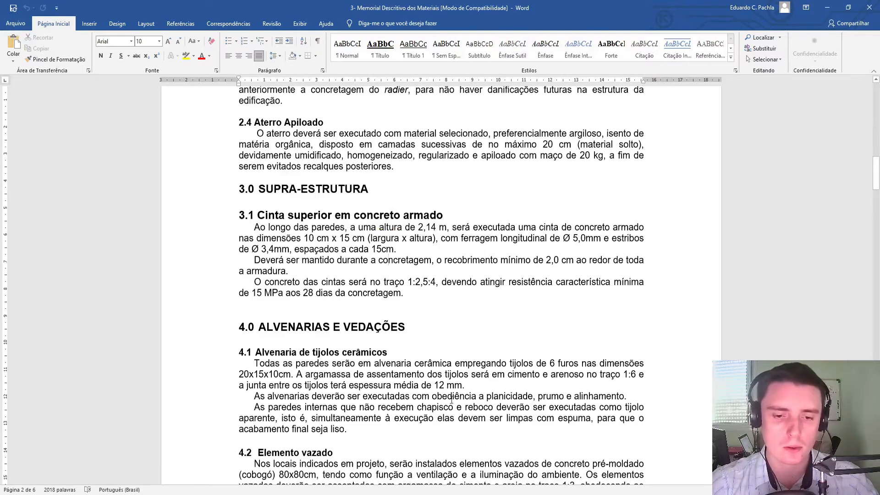
Return to Revit, open the TÉRREO floor plan and start a structural beam using the type Viga concreto 15x30cm.
key(alt+Tab)
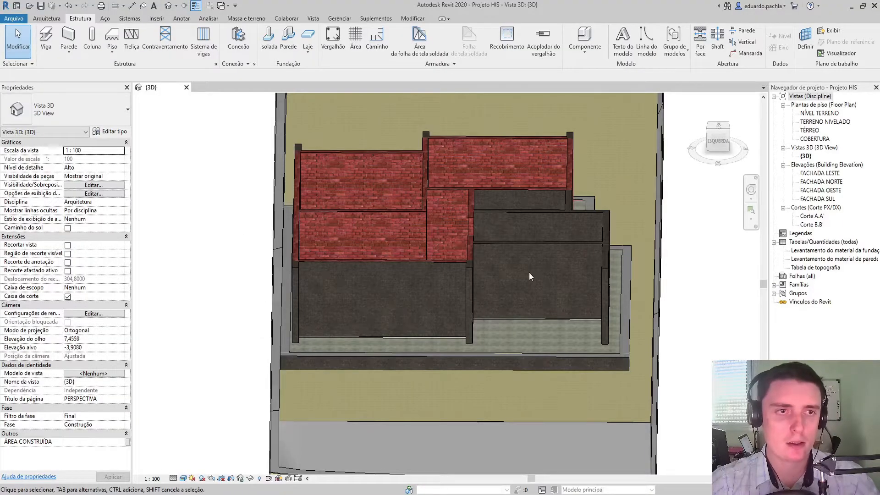
double_click(814, 130)
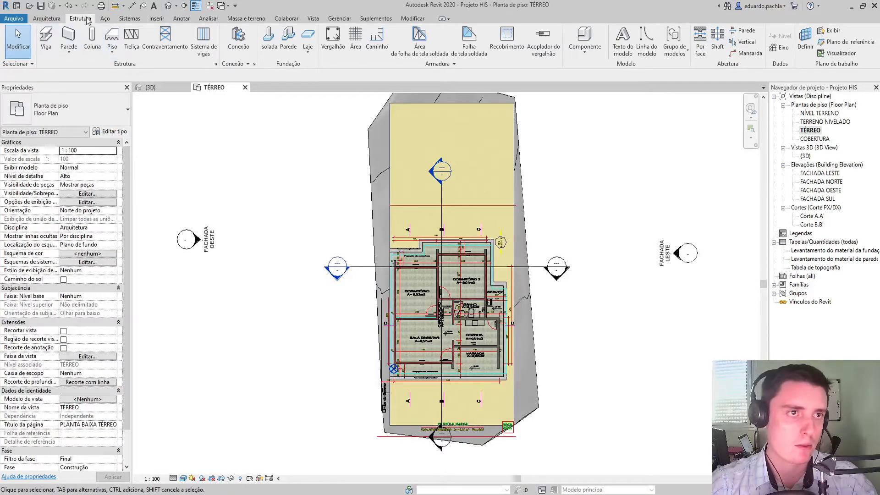
click(46, 39)
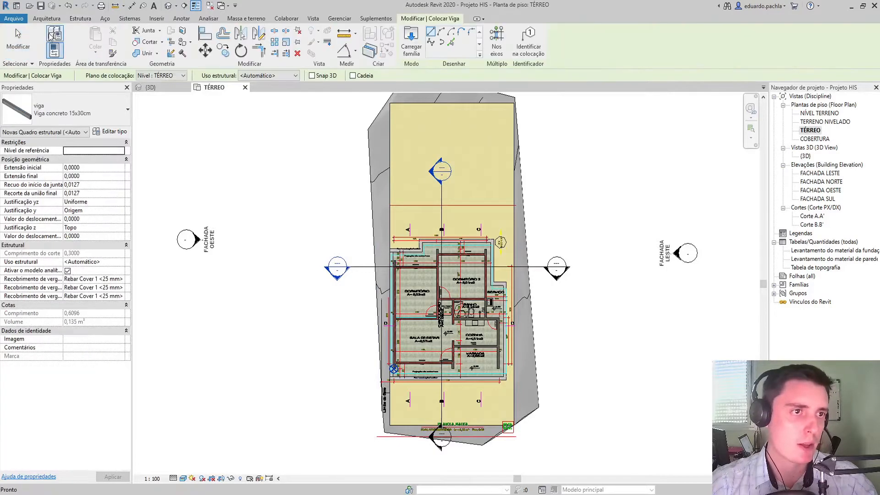
click(76, 110)
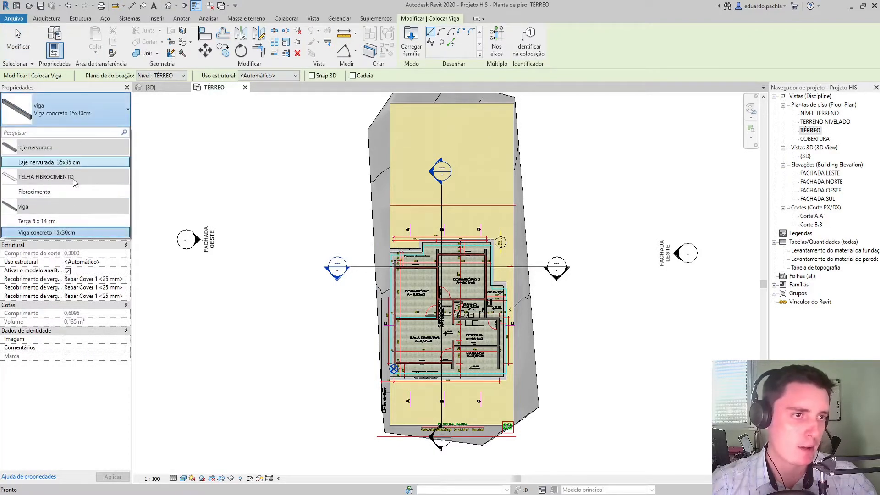
click(63, 233)
Set the beam type's width (largura) to 0,10 and its height (Altura) to 0,15.
click(110, 132)
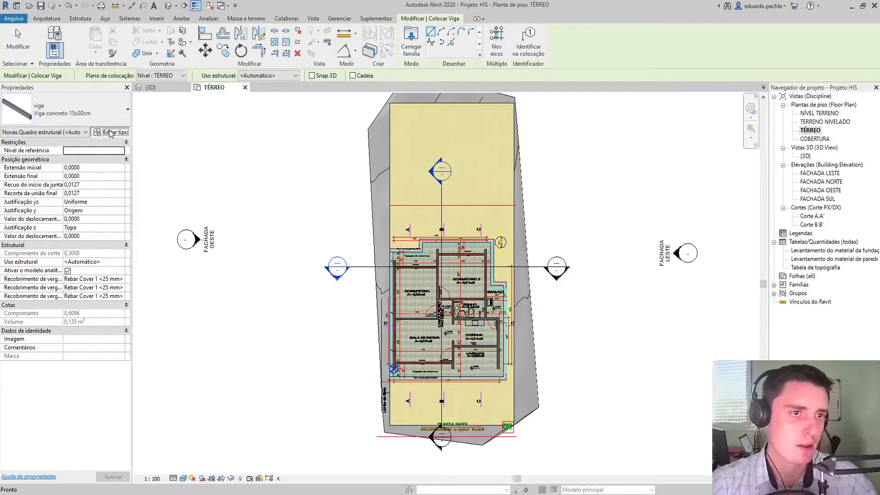
click(385, 211)
text(0,10)
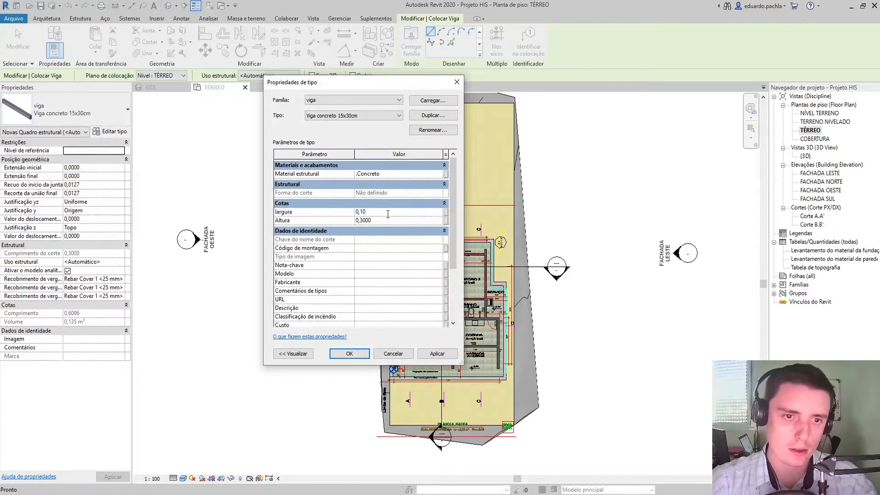
click(387, 216)
text(0,1)
click(349, 353)
Rename the beam type as "Viga concreto 10x15cm" and leave the beam command without placing a beam.
click(109, 131)
click(433, 130)
click(375, 225)
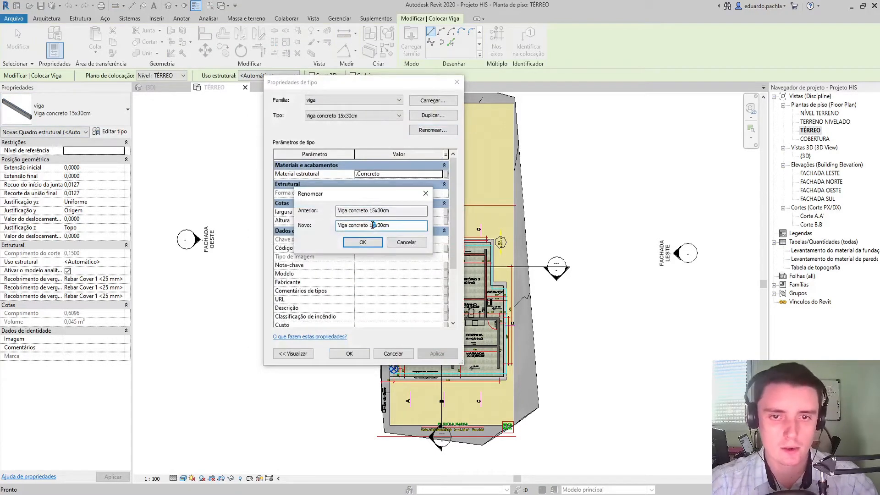
text(0,)
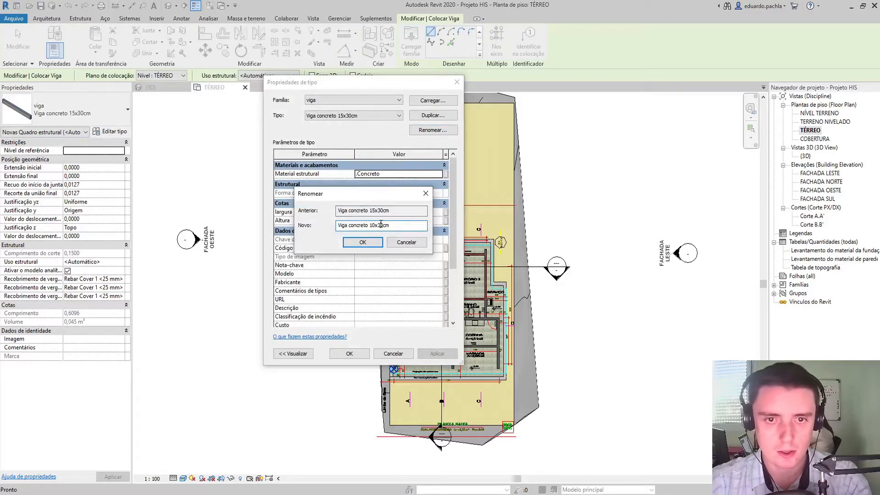
text(15)
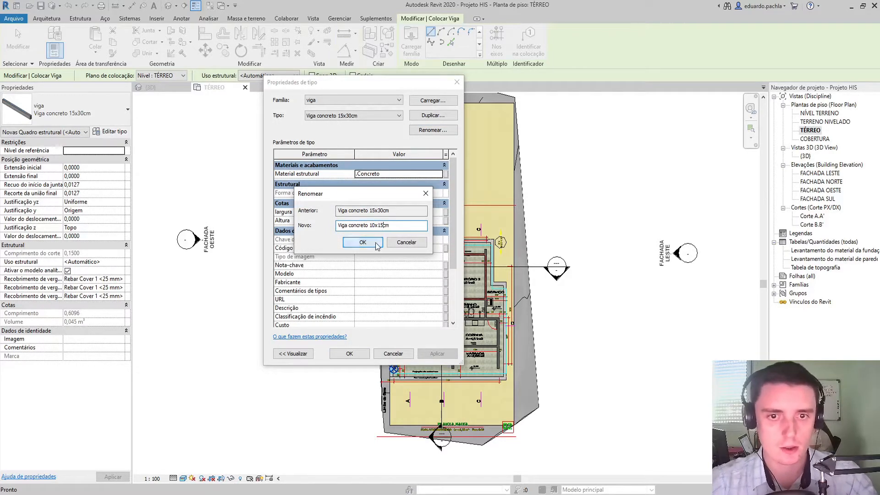
click(364, 242)
click(349, 353)
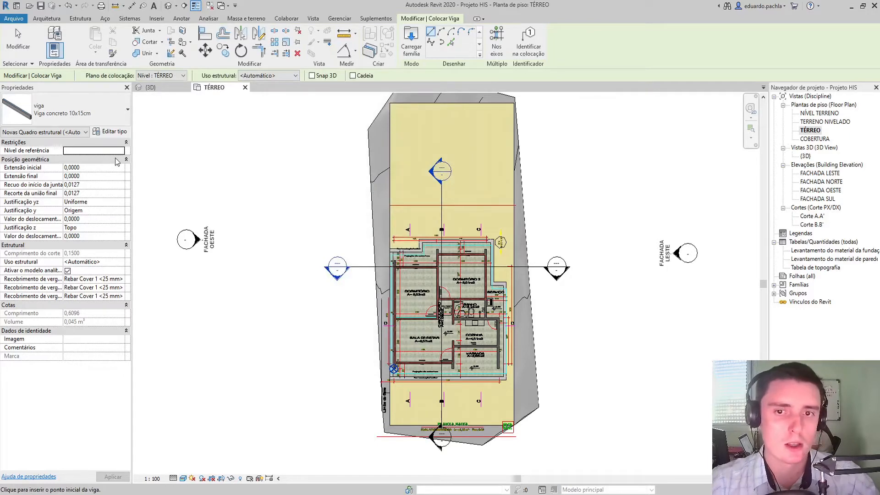
scroll(471, 352, up, 5)
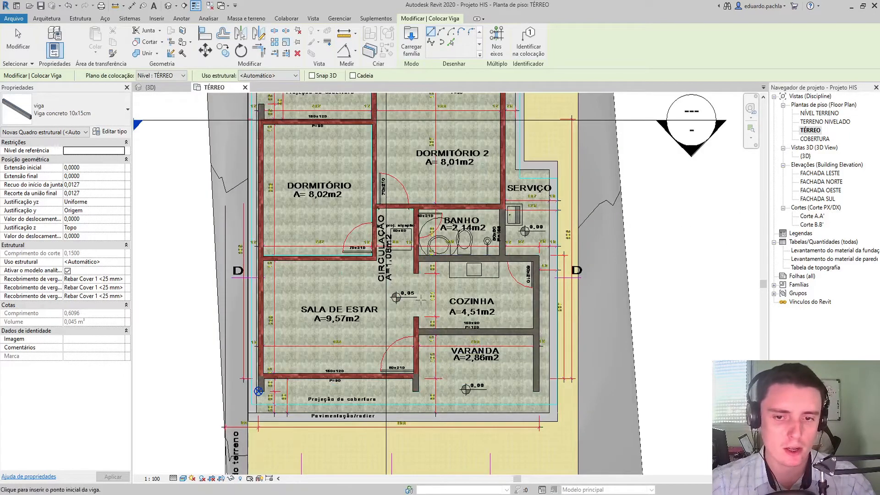
key(Escape)
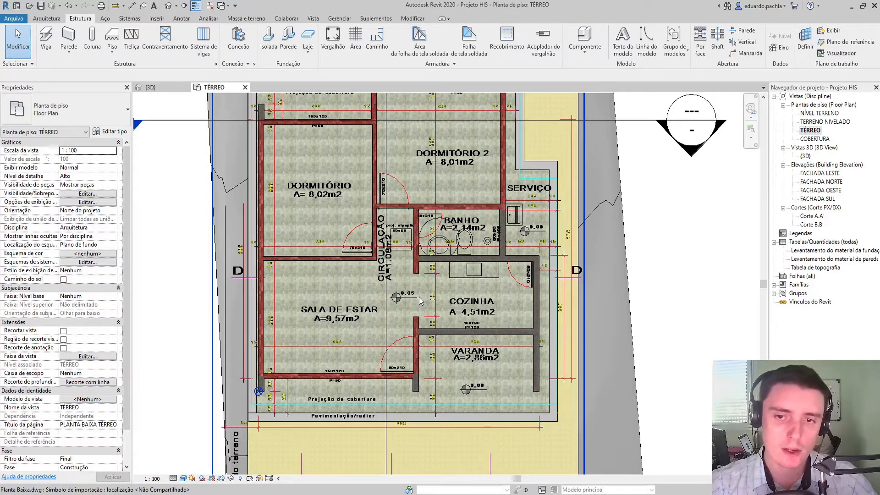
Start an architectural wall using the basic wall type Alvenaria 10 cm - Interna.
scroll(395, 225, down, 1)
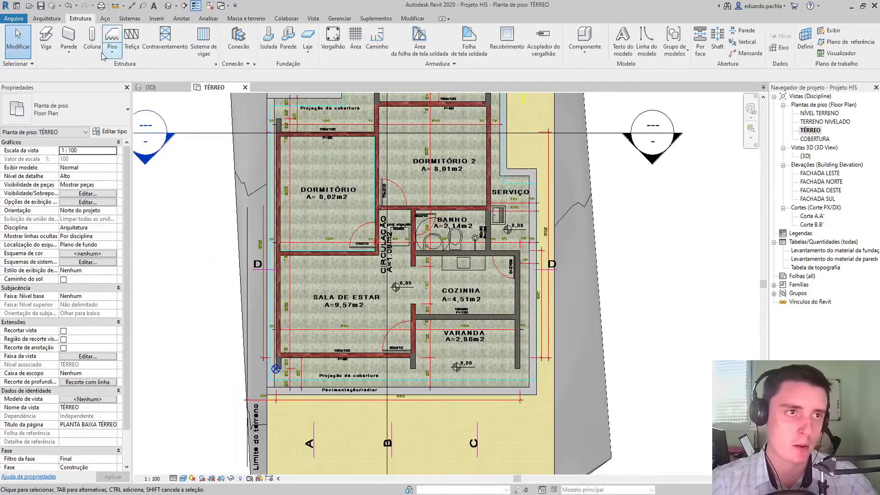
click(47, 20)
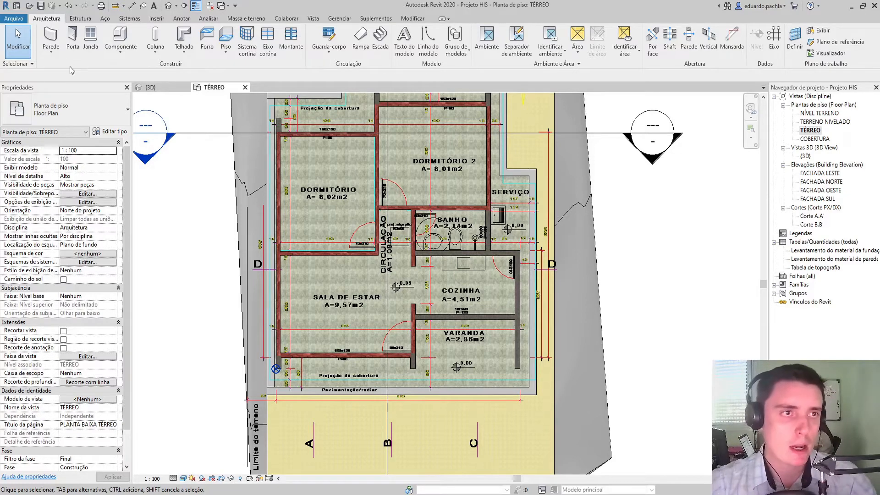
click(57, 35)
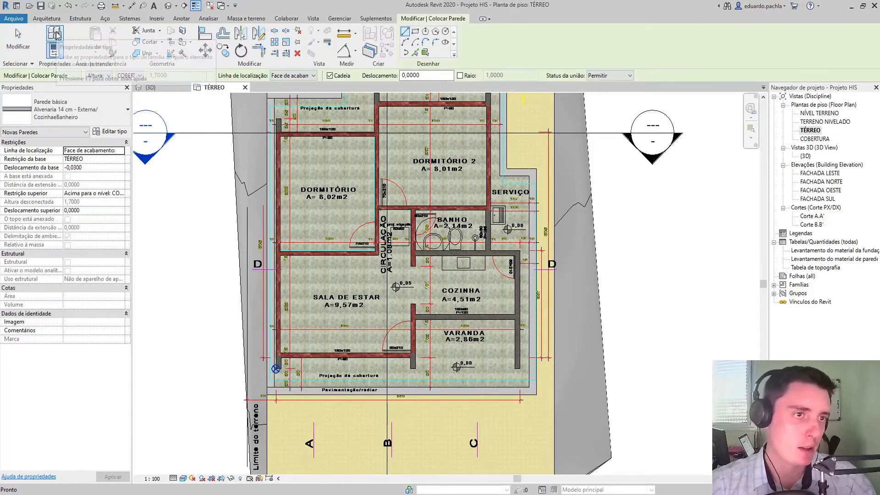
click(107, 117)
scroll(82, 183, up, 2)
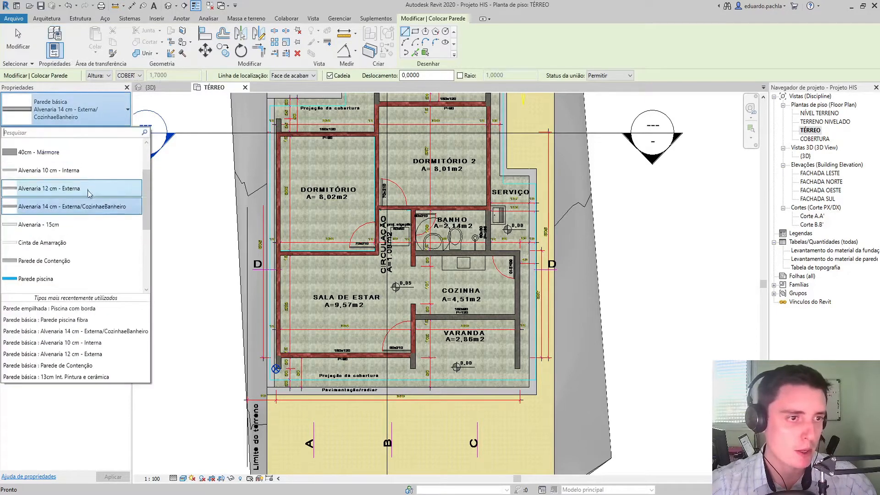
click(76, 173)
Duplicate the wall type as "Viga 10 cm - Interna" and accept its type properties.
click(111, 132)
click(431, 120)
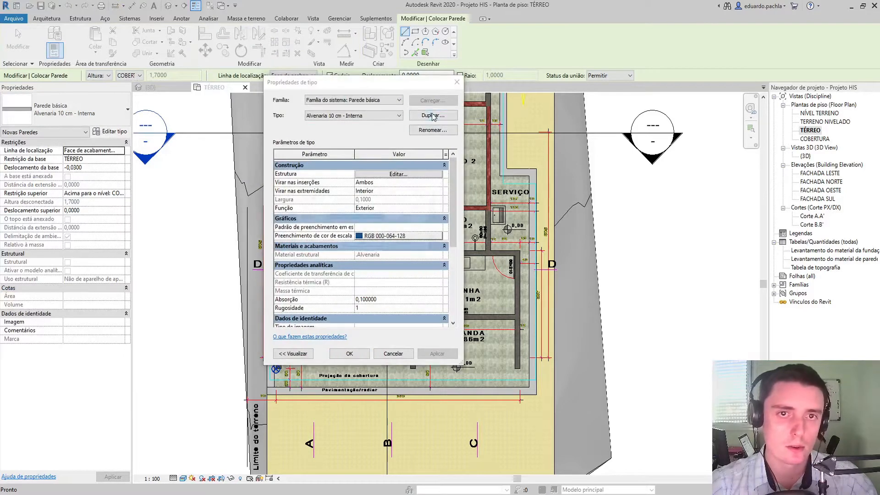
drag(347, 217, 329, 219)
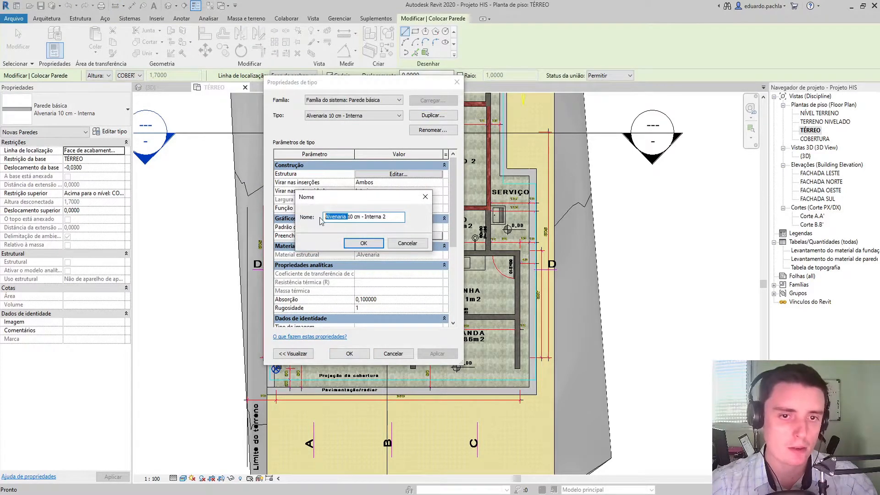
text(Viga)
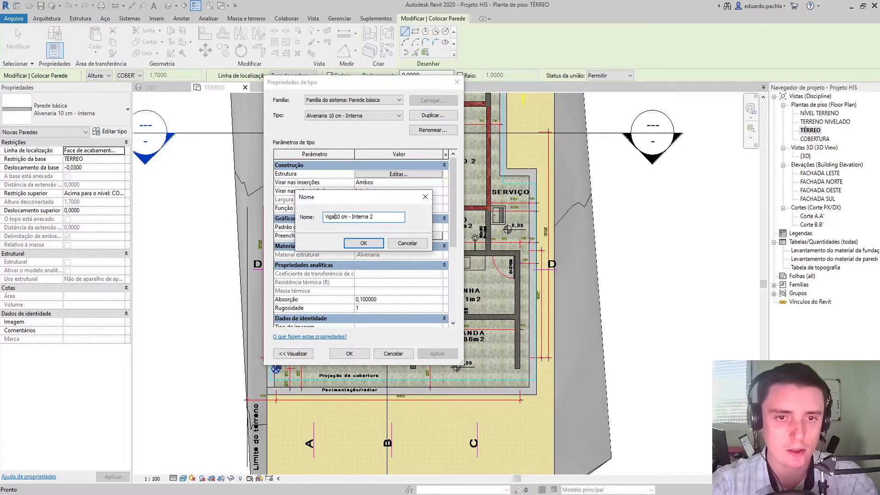
drag(383, 218, 358, 218)
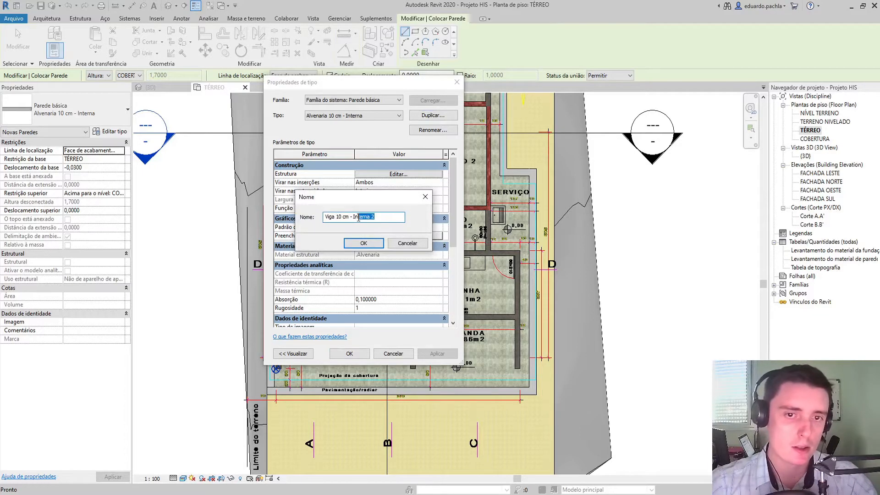
key(BackSpace)
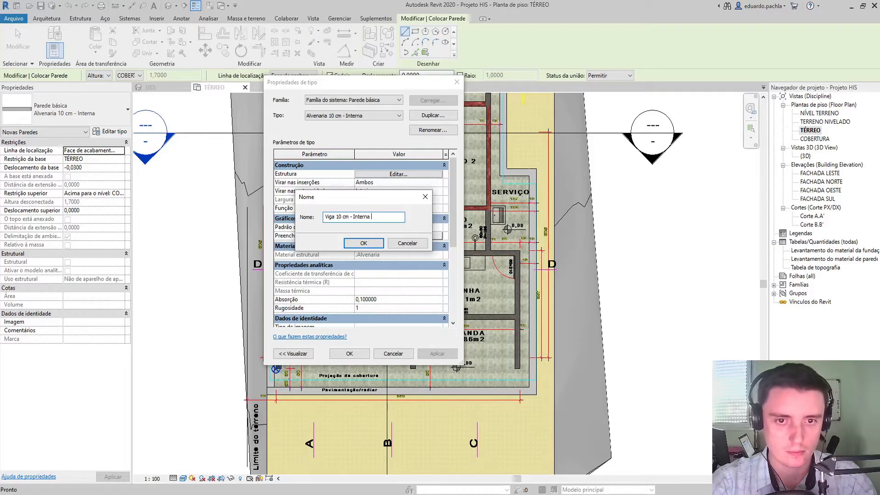
click(362, 244)
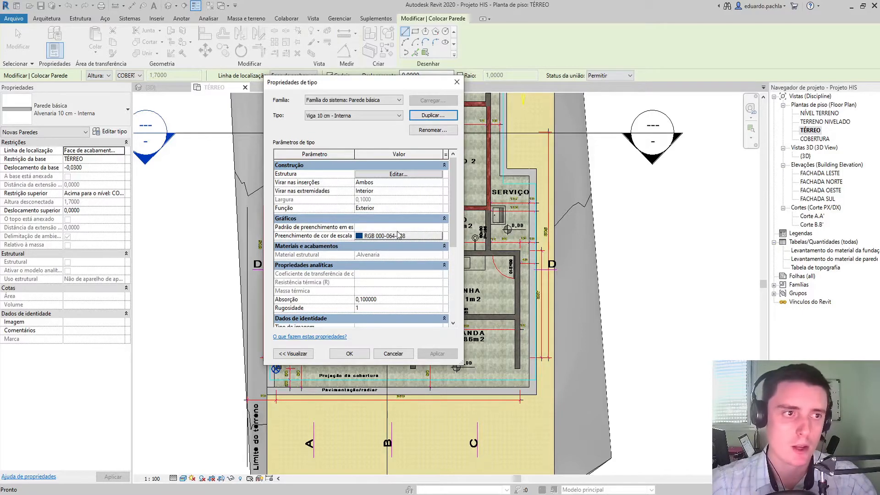
click(352, 354)
Duplicate the Viga 10 cm - Interna wall type as "Viga 12 cm - Externa".
click(110, 132)
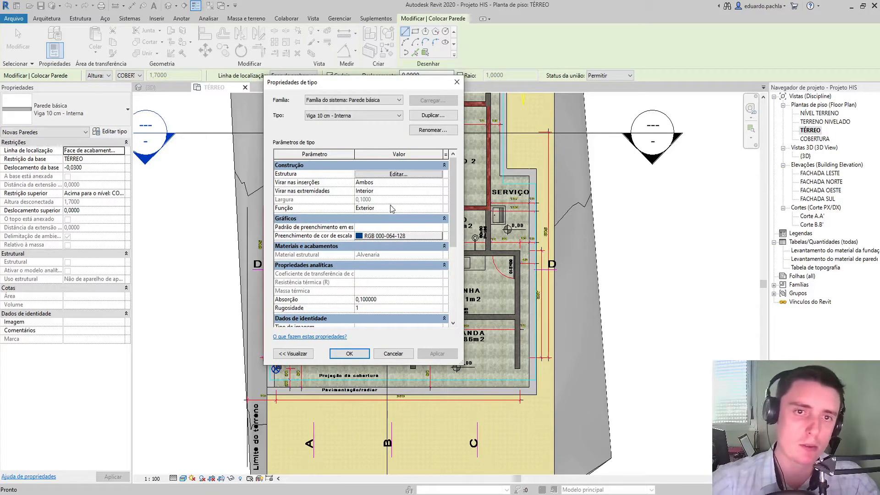
click(435, 116)
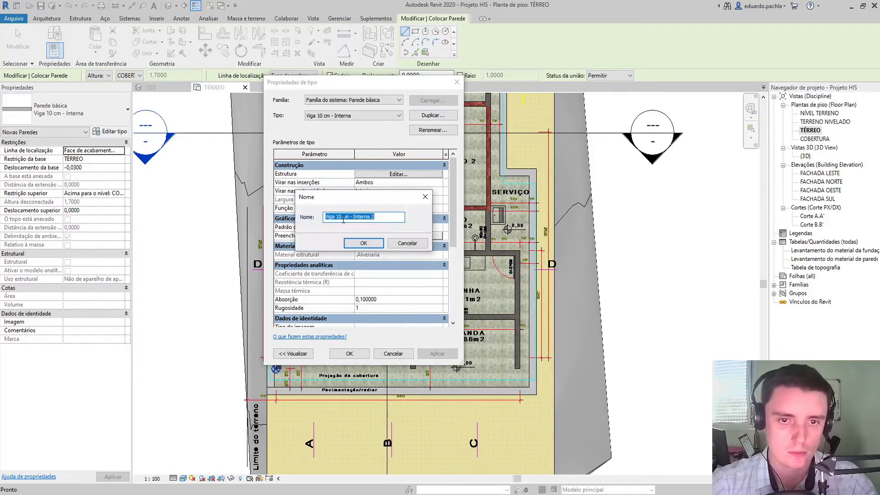
click(340, 217)
text(2)
drag(380, 217, 354, 217)
text(Exte)
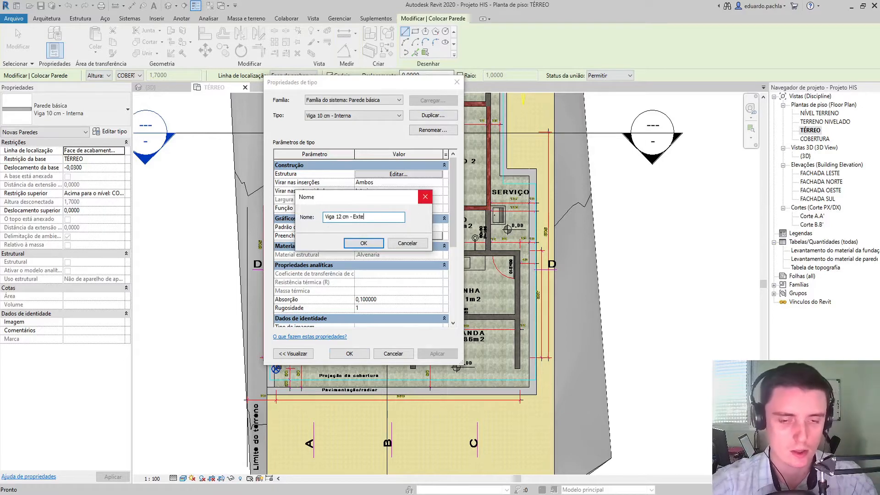
text(rna)
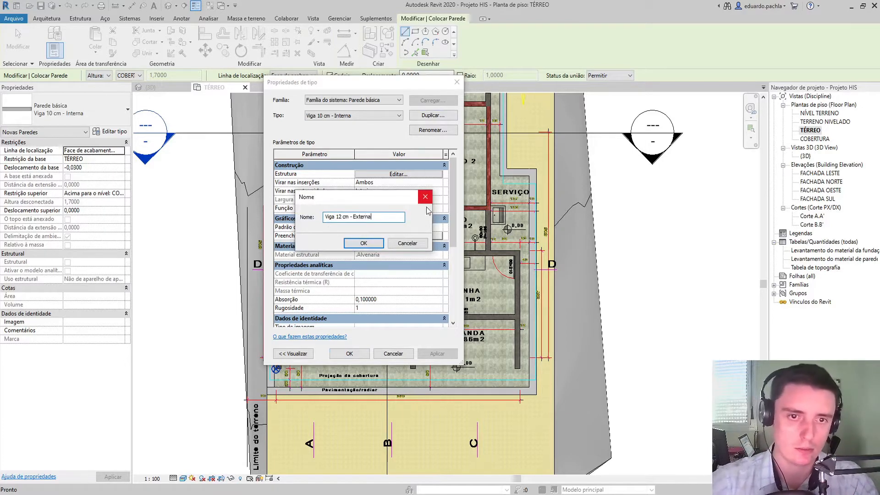
click(363, 243)
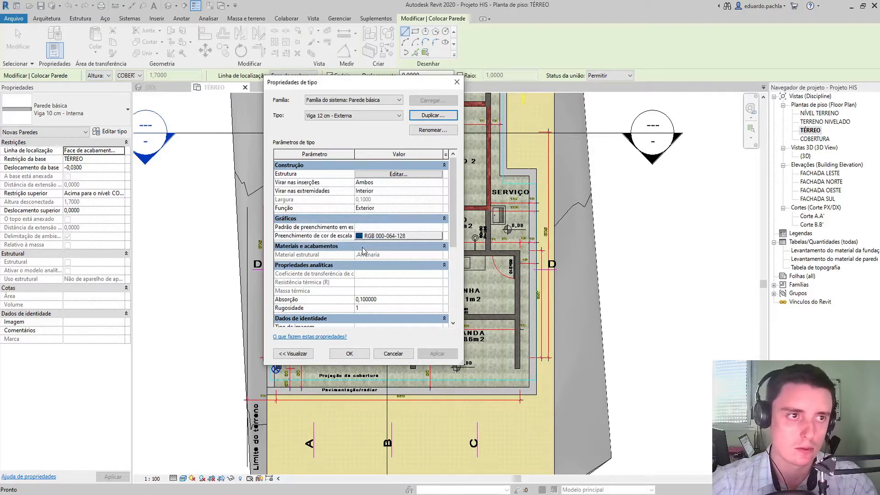
In the new type's structure, insert a layer outside the exterior core boundary and assign it the material .Chapisco.
click(386, 174)
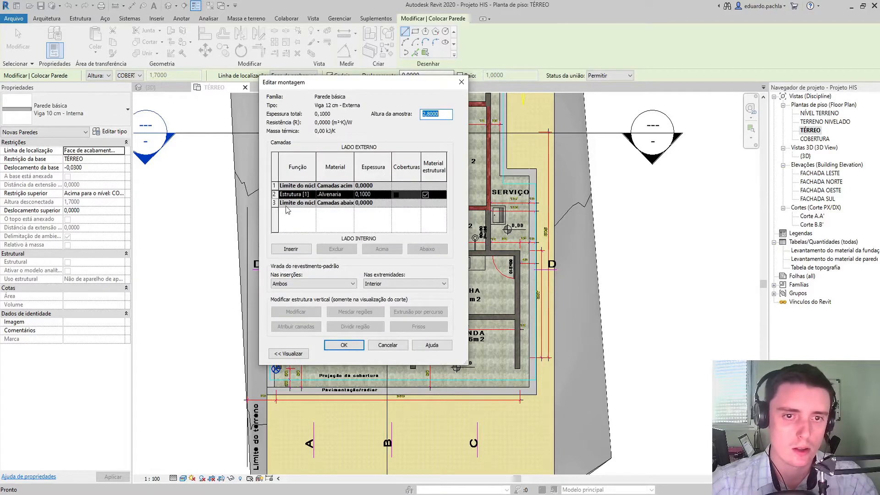
click(276, 186)
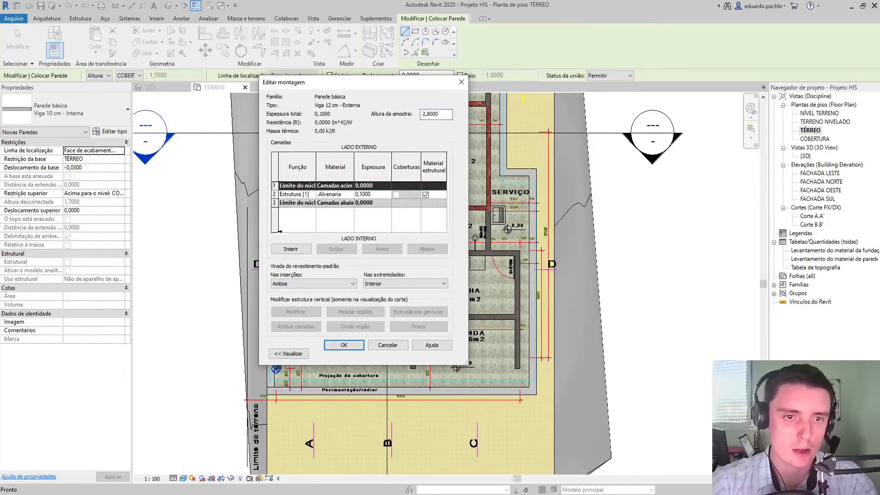
click(291, 249)
click(352, 186)
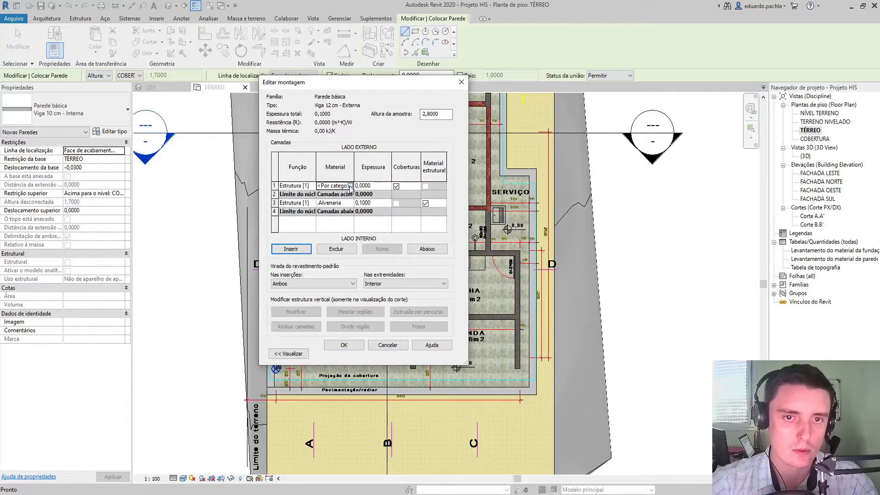
click(350, 186)
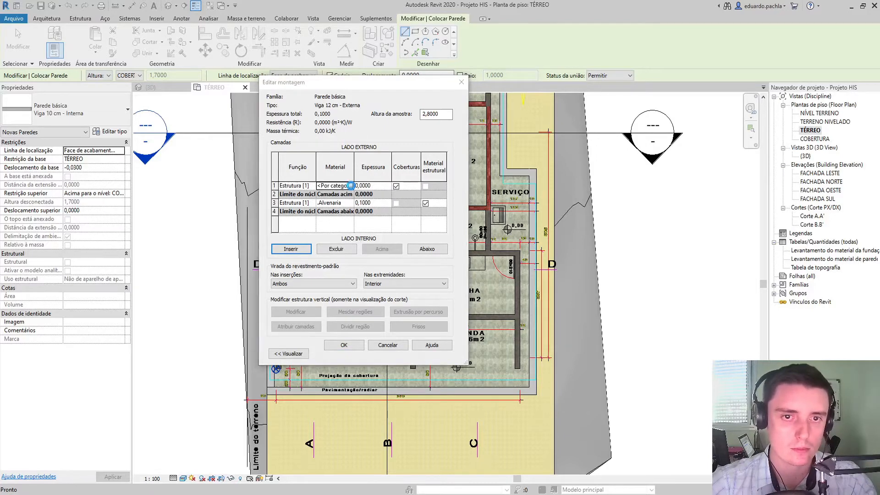
click(189, 127)
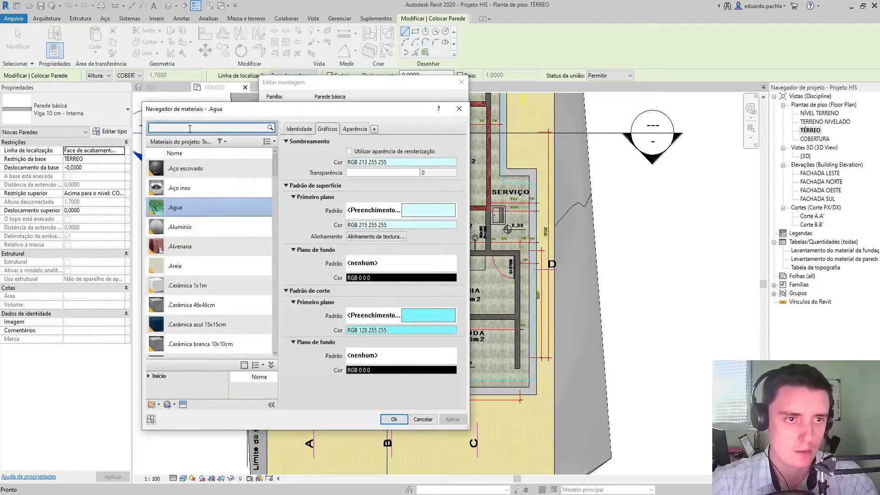
text(chapisco)
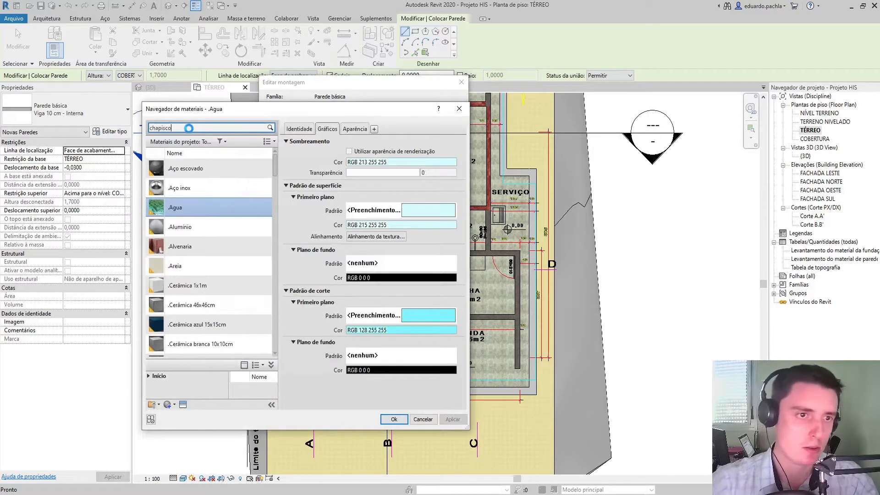
click(393, 419)
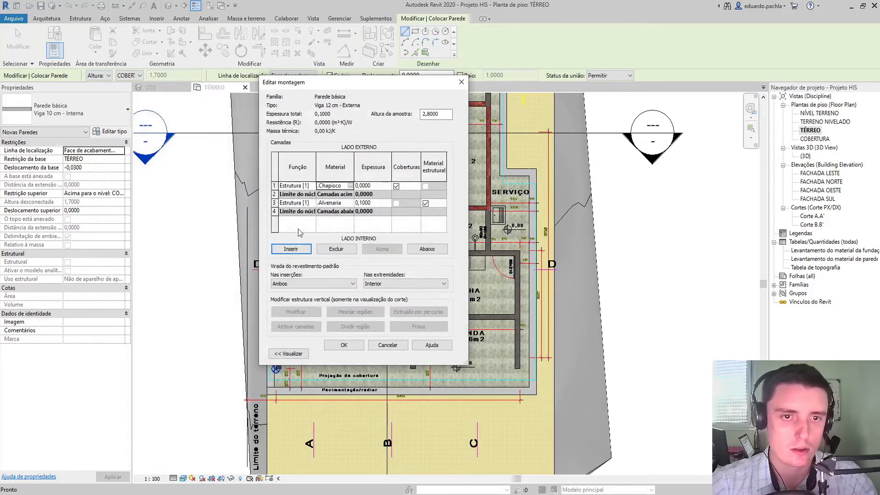
Insert another layer on the exterior side of the Chapisco layer and assign it the material .Reboco.
click(291, 249)
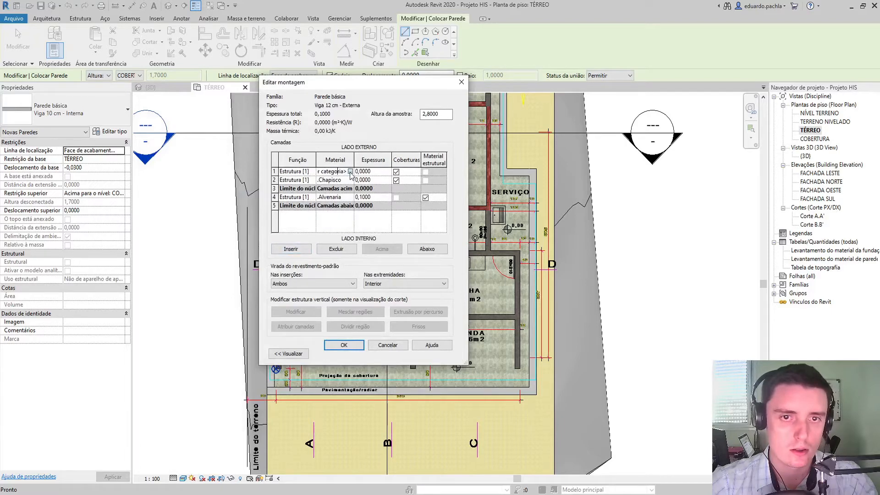
click(351, 172)
click(178, 129)
text(reboco)
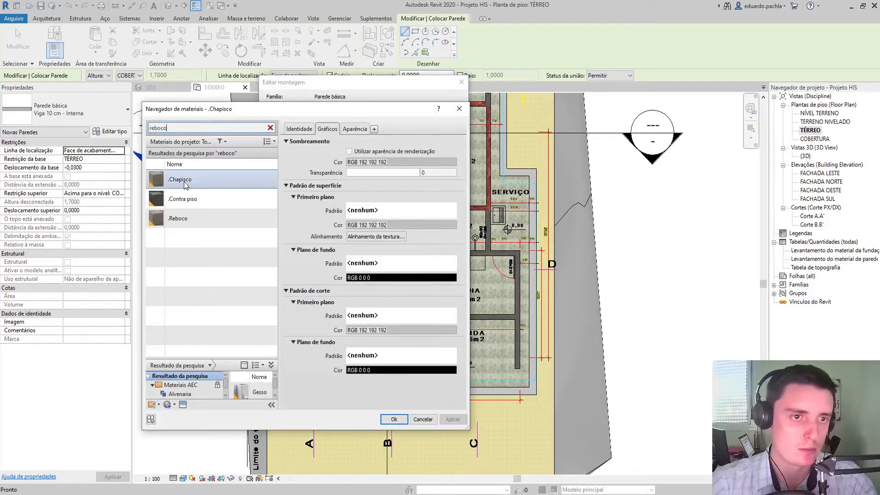
click(181, 219)
click(394, 419)
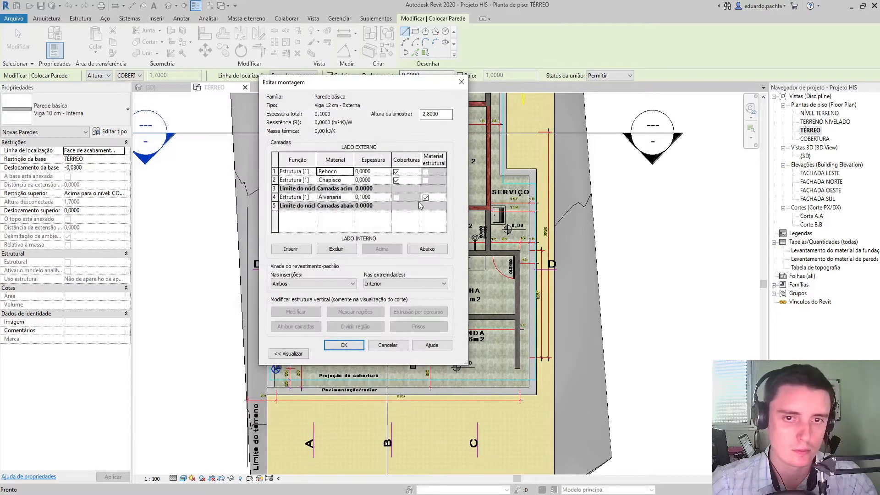
Set the Reboco layer's thickness to 0,015 and the Chapisco layer's thickness to 0,005.
click(356, 171)
text(0,015)
click(356, 179)
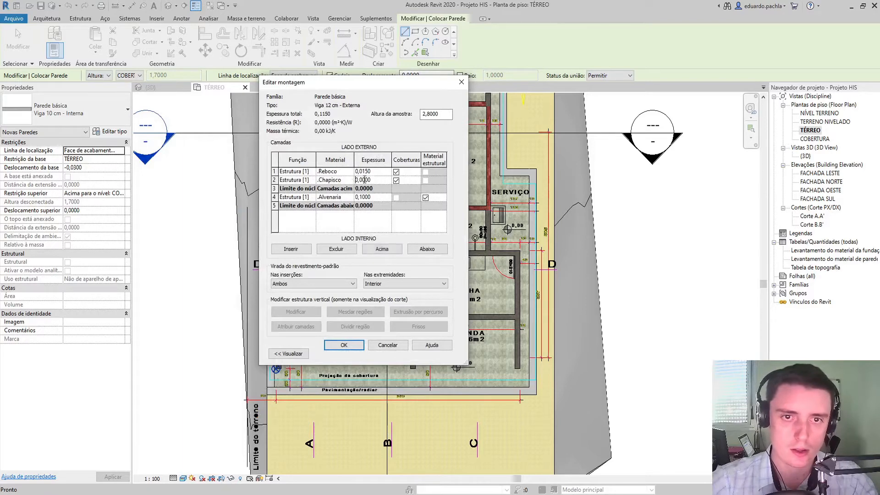
drag(372, 180, 345, 181)
text(0,0)
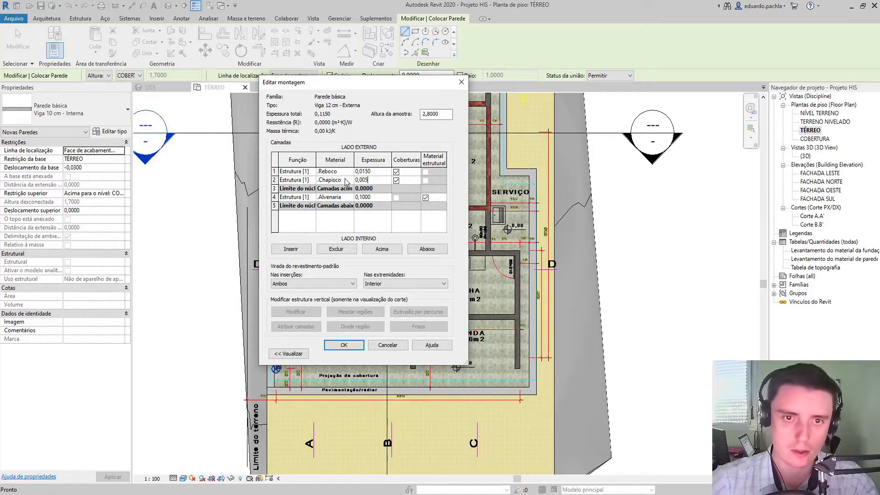
key(Return)
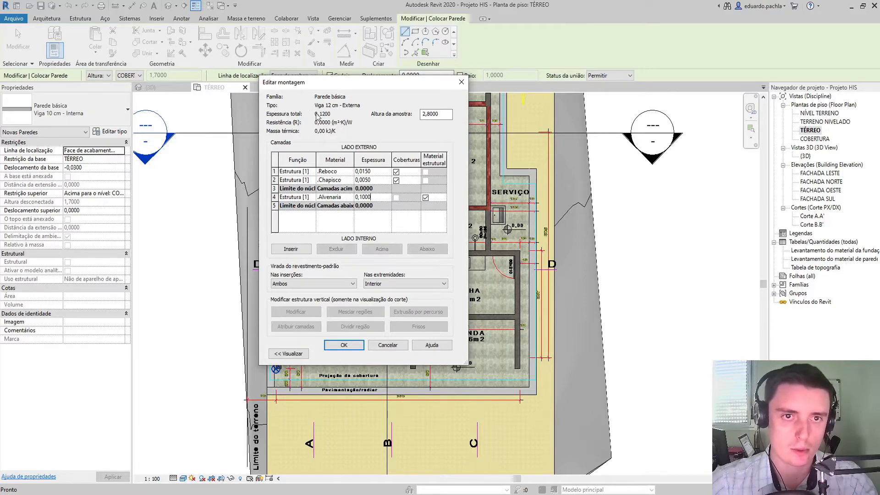
Replace the core structure layer's material with .Concreto.
click(350, 199)
click(350, 197)
click(200, 128)
text(concreto)
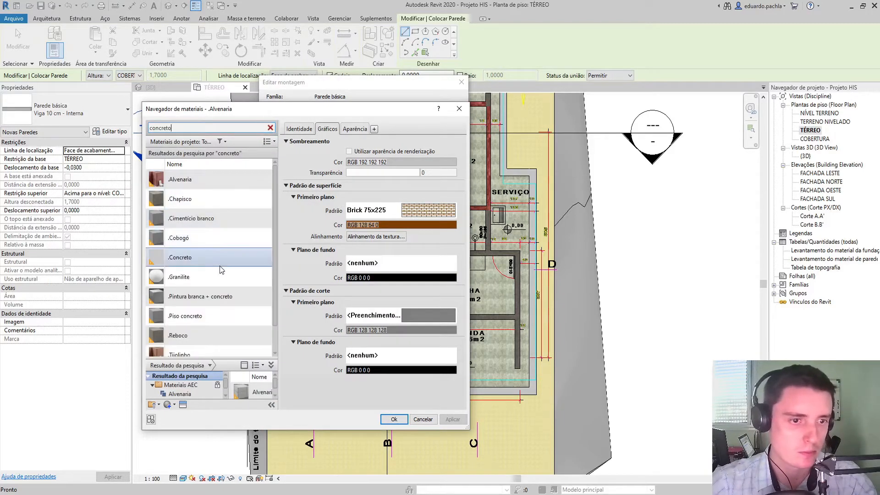
click(208, 258)
click(390, 418)
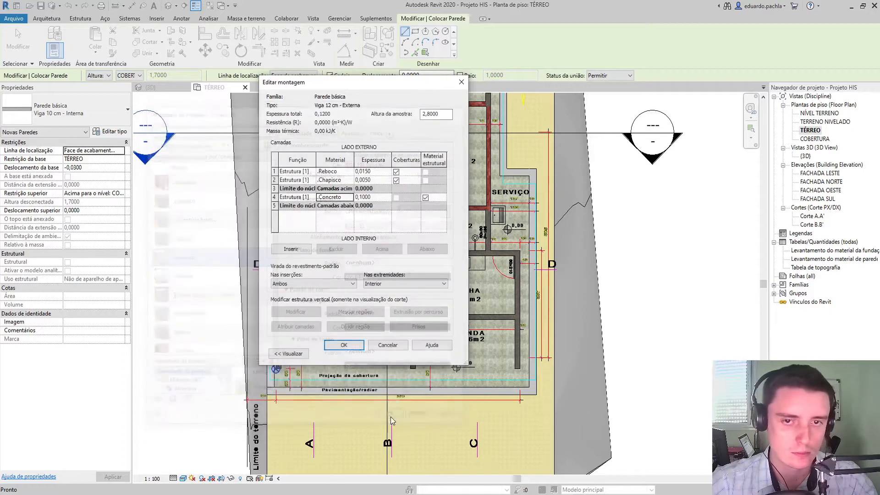
Try to set the Chapisco layer's function to Acabamento 2 [5] and accept the wall assembly.
click(302, 180)
click(312, 182)
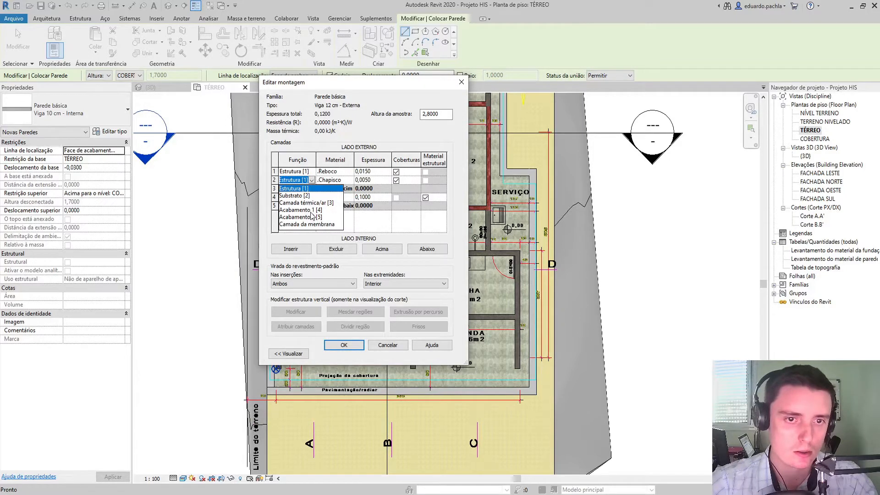
click(311, 210)
click(311, 181)
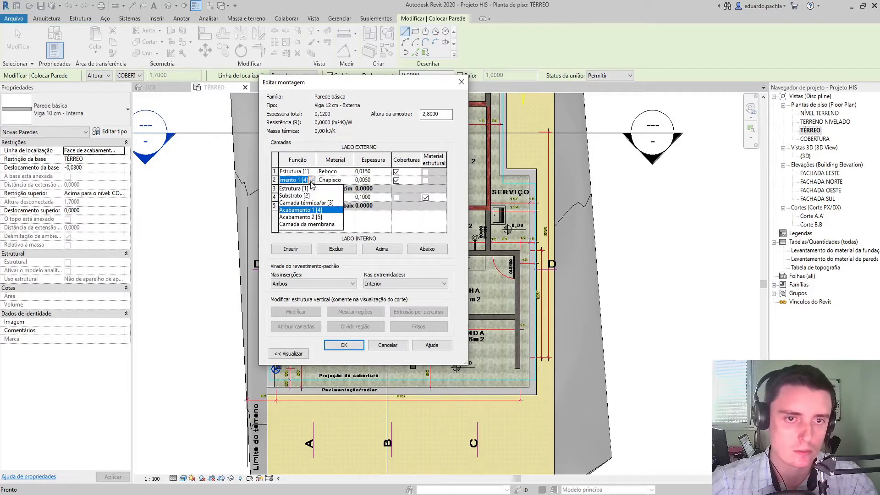
click(319, 220)
click(345, 345)
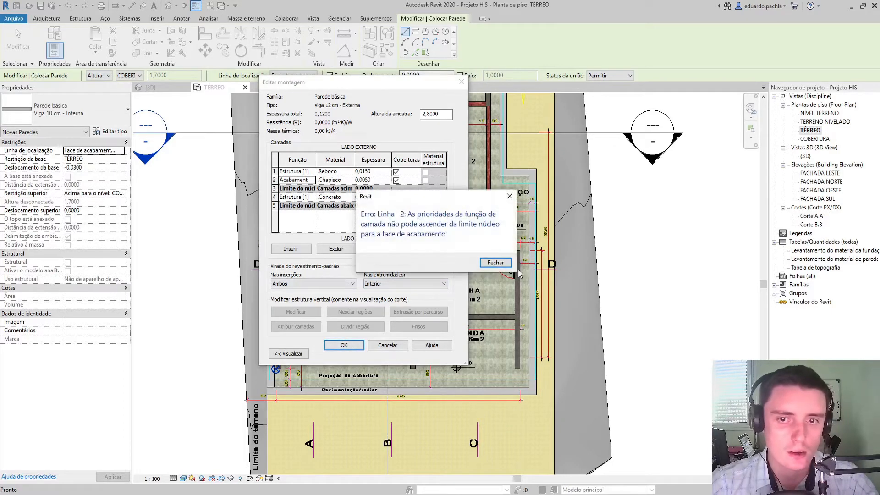
click(495, 262)
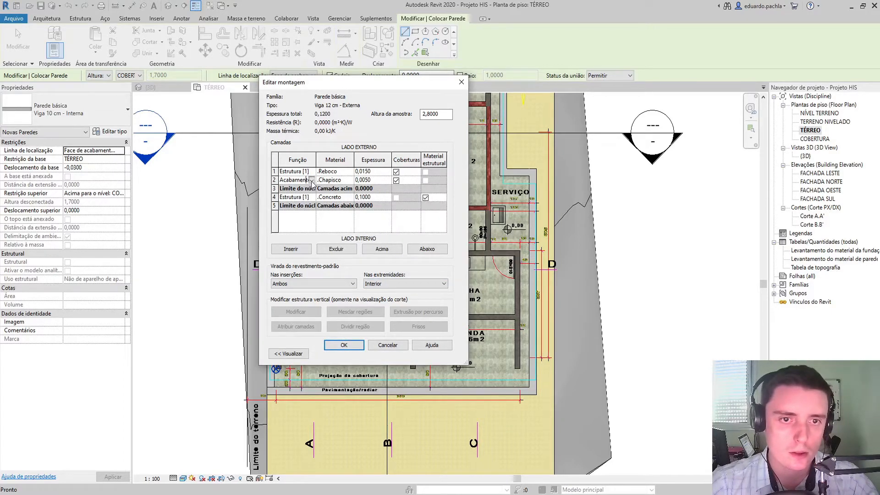
Set the Chapisco layer's function to Acabamento 1 [4] and the Reboco layer's to Acabamento 2 [5], and accept the type changes.
click(311, 180)
click(314, 201)
click(311, 171)
click(311, 187)
click(311, 171)
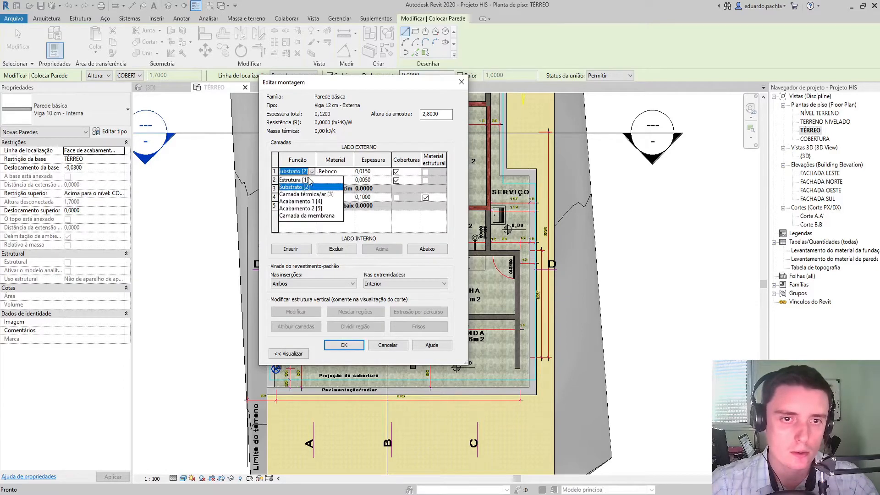
click(307, 209)
click(344, 344)
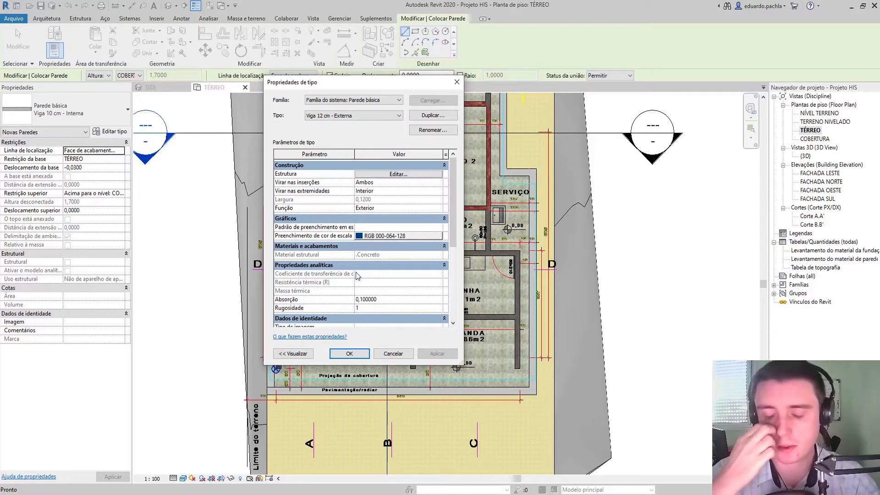
click(347, 353)
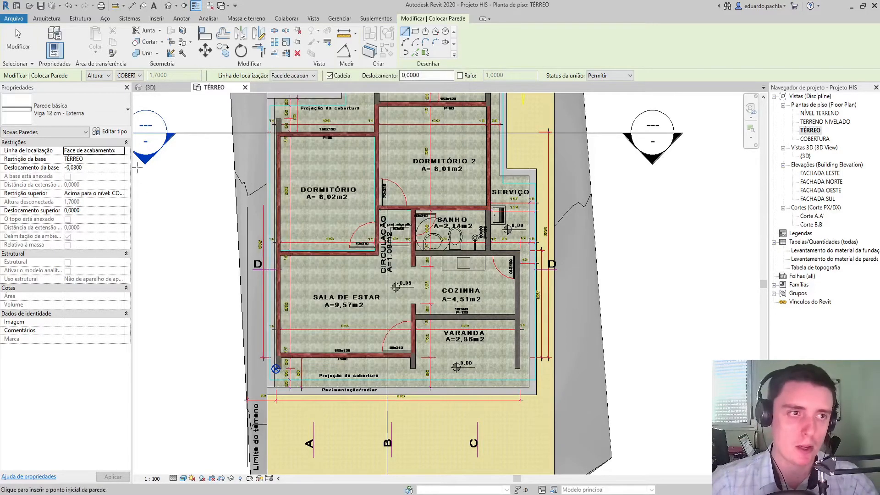
Switch to the wall type Viga 10 cm - Interna and replace its core structure layer's material with .Concreto.
click(92, 108)
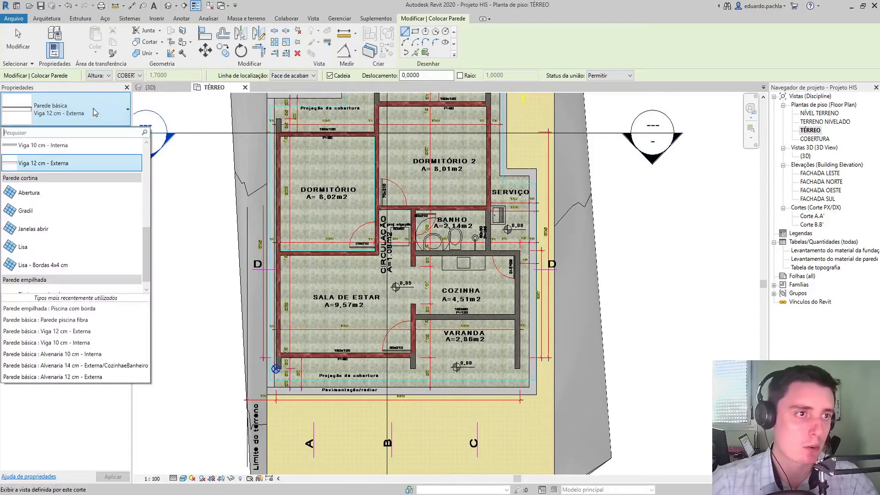
click(73, 145)
click(109, 132)
click(386, 175)
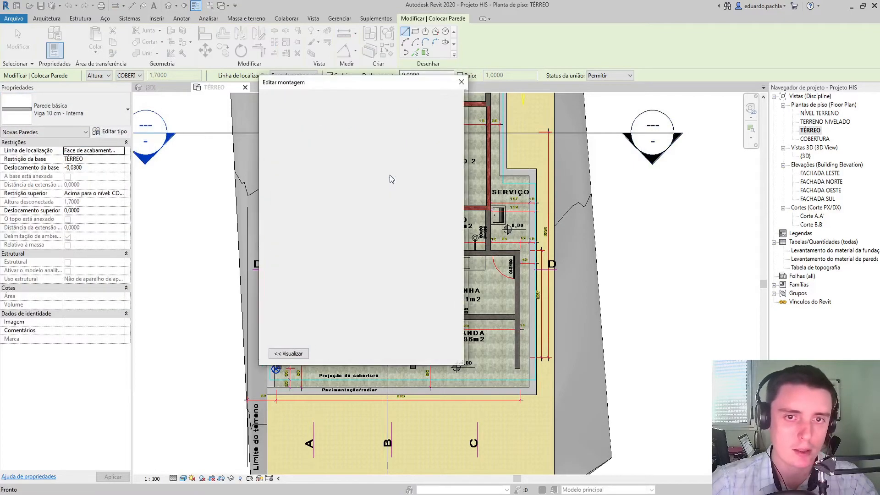
click(351, 196)
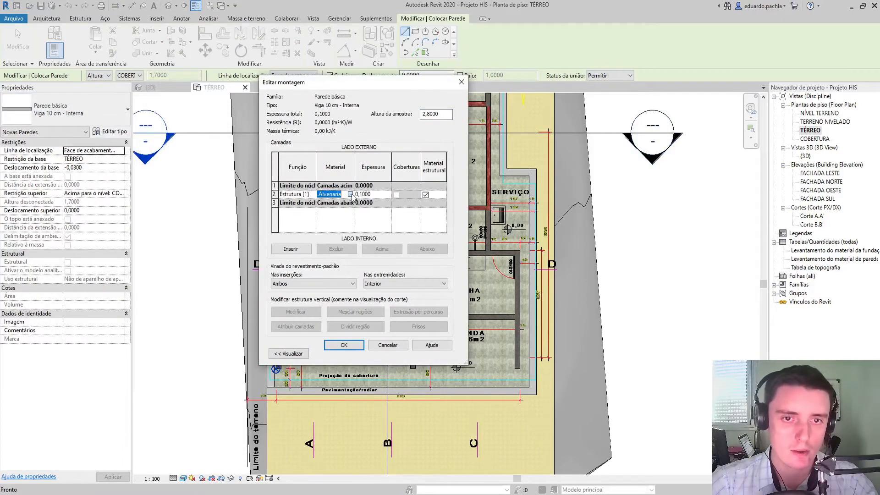
click(350, 194)
click(203, 127)
text(concreto)
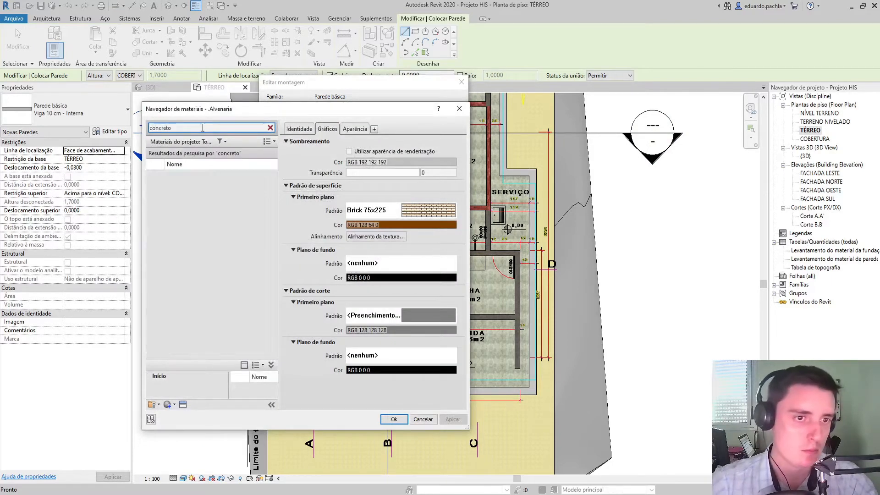
click(200, 261)
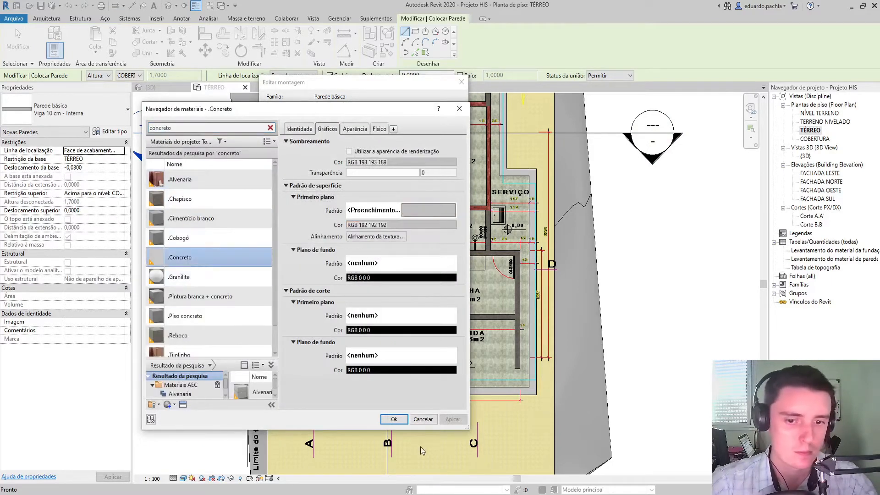
click(393, 418)
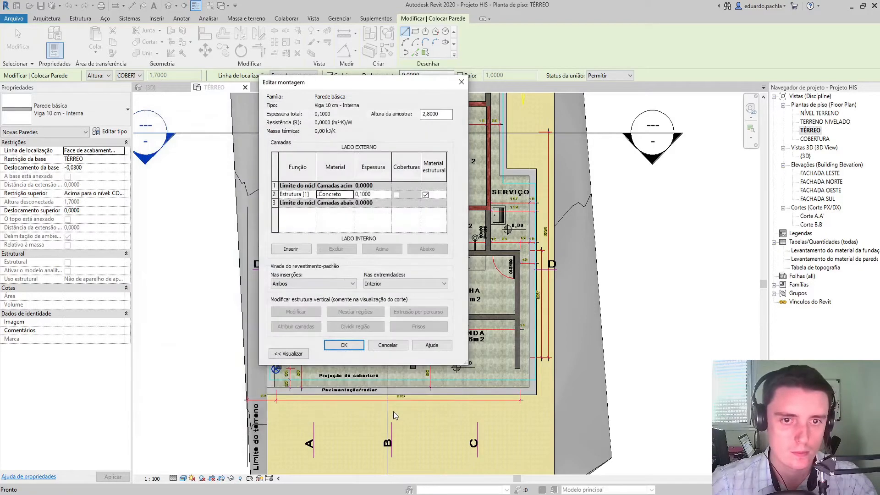
click(344, 345)
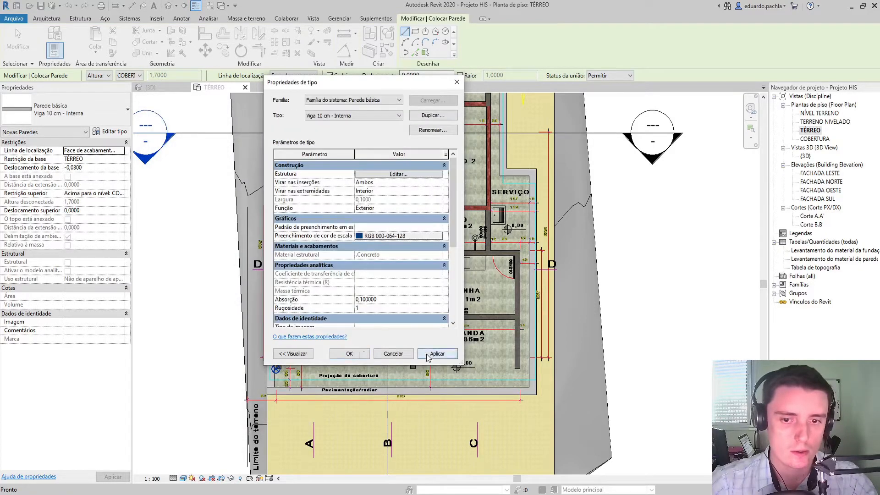
click(349, 353)
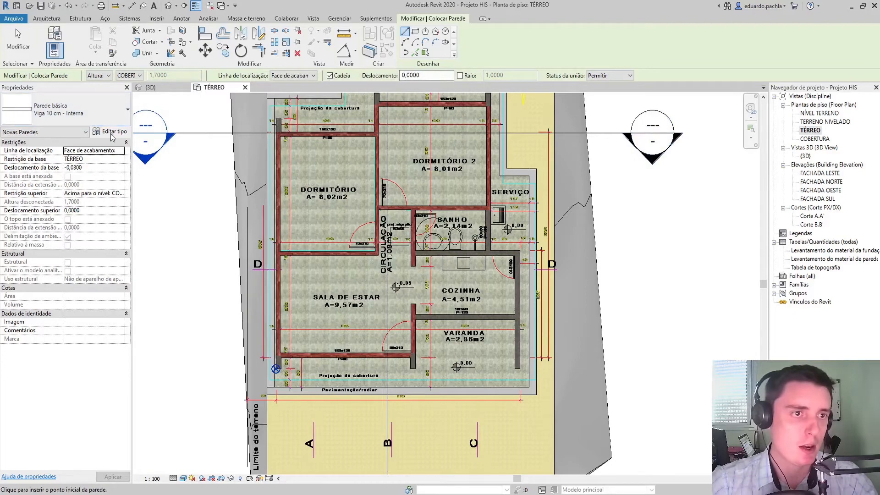
Duplicate the wall type Viga 12 cm - Externa as Viga 14 cm - Revestida dos 2 lados.
click(114, 133)
key(Escape)
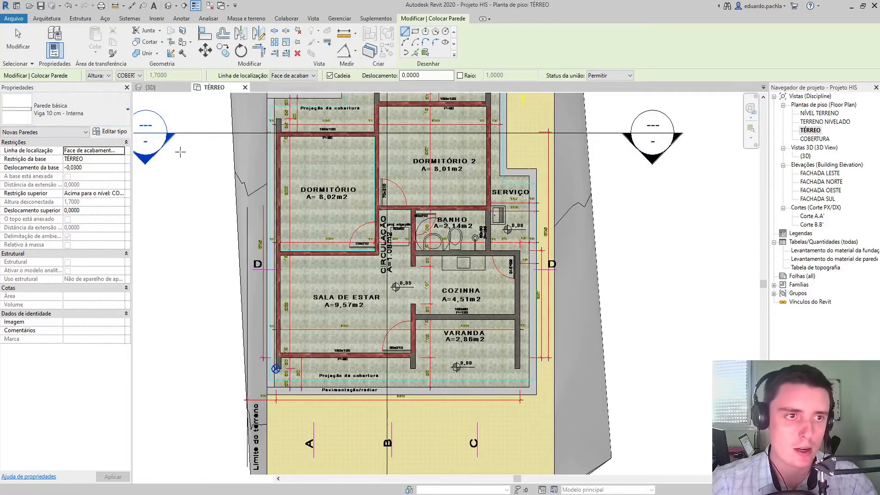
click(82, 114)
scroll(92, 191, up, 1)
click(76, 187)
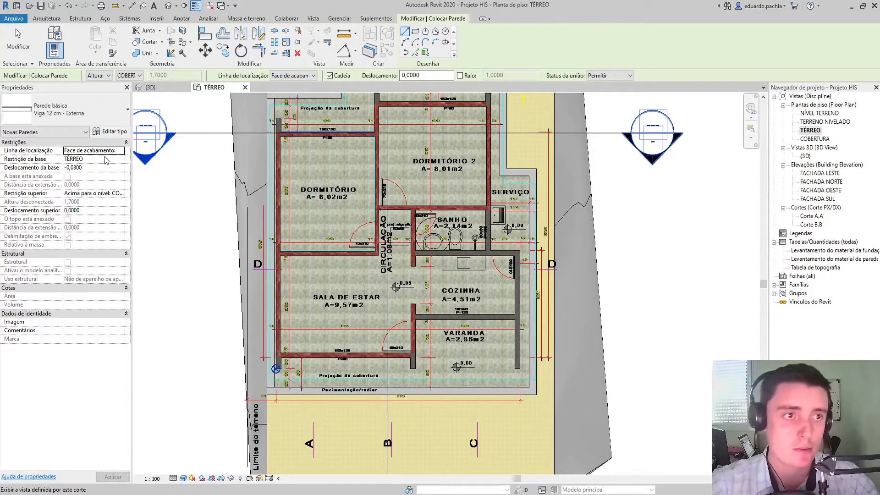
click(110, 132)
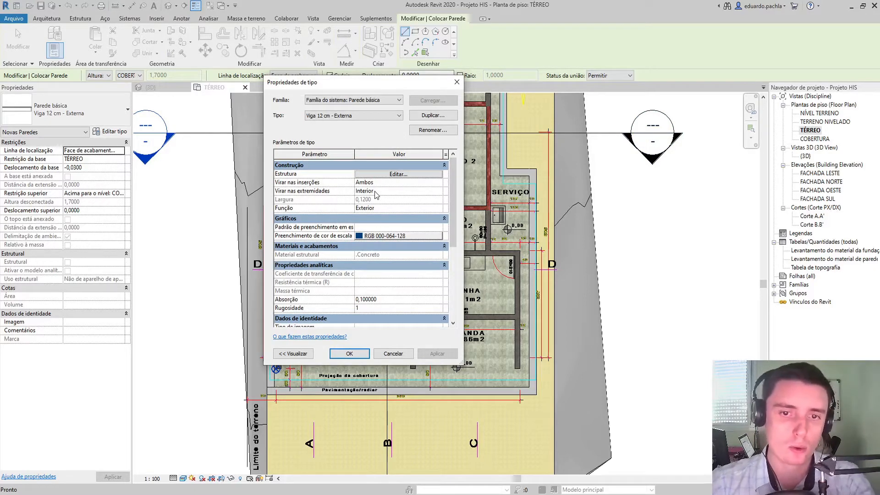
click(431, 129)
click(339, 216)
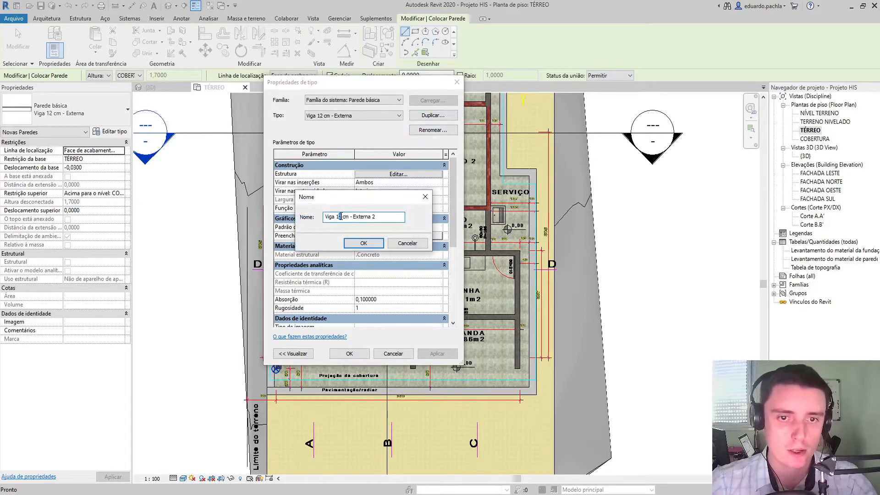
drag(377, 217, 358, 214)
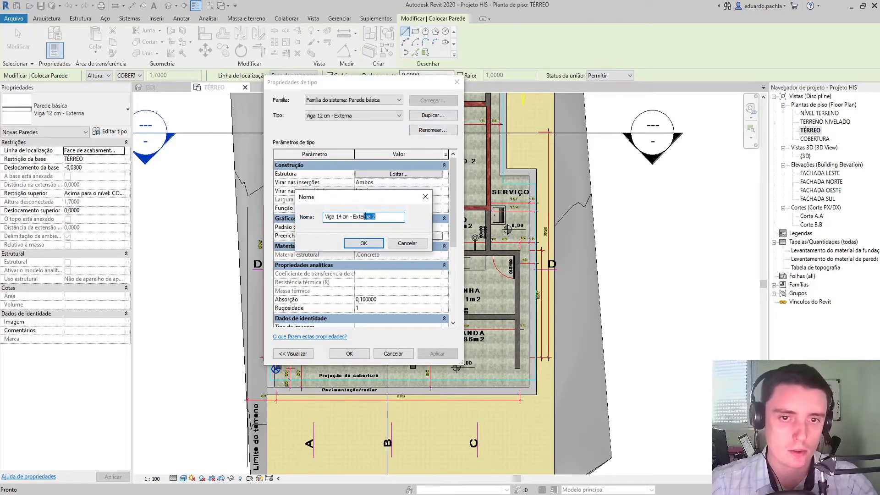
key(BackSpace)
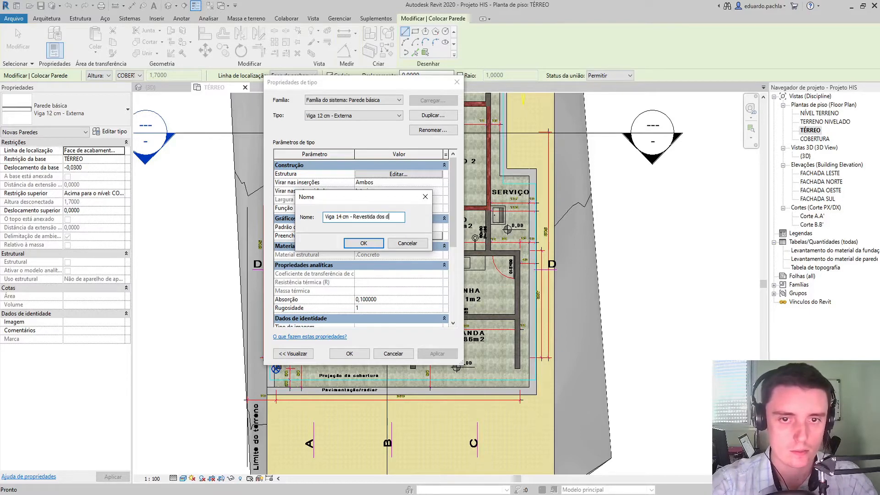
click(363, 243)
Insert two layers in the new type's structure and place them on the interior side of the core boundary.
click(388, 175)
click(286, 206)
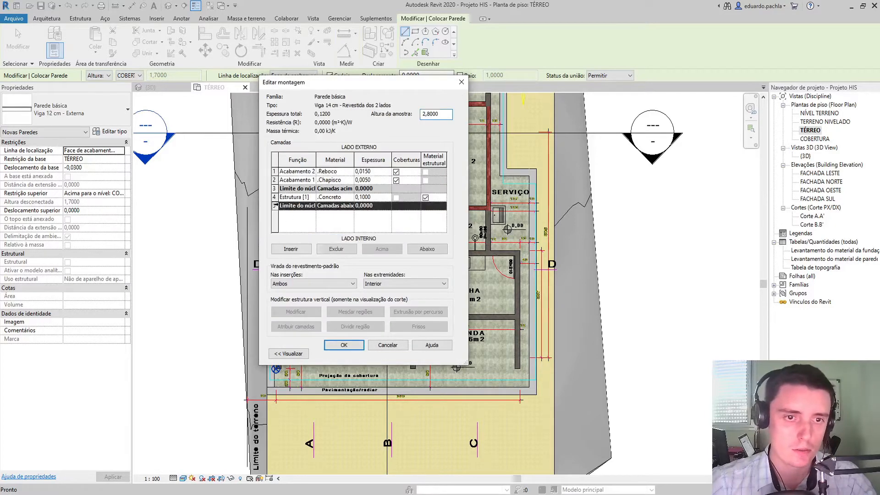
click(289, 251)
click(291, 250)
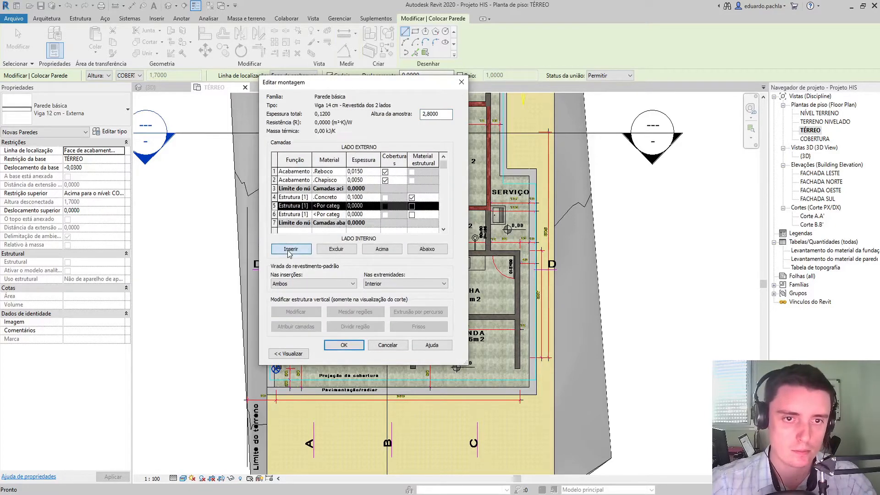
click(425, 250)
click(426, 251)
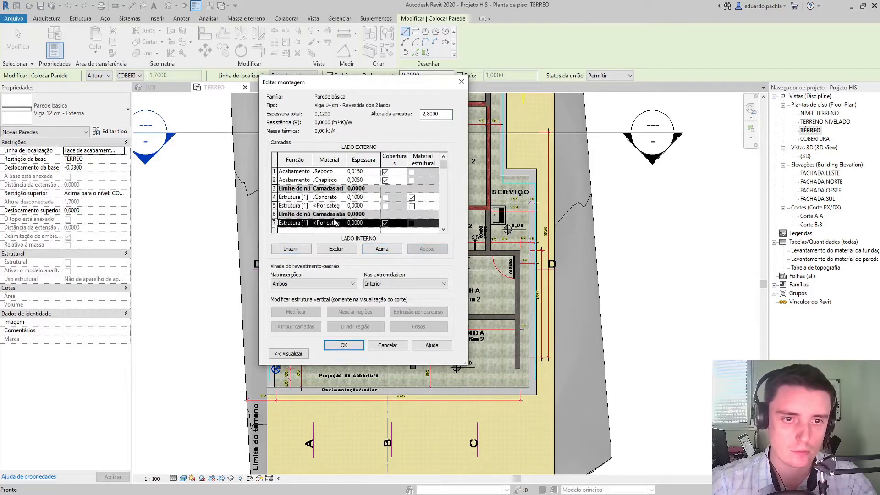
click(288, 207)
click(419, 252)
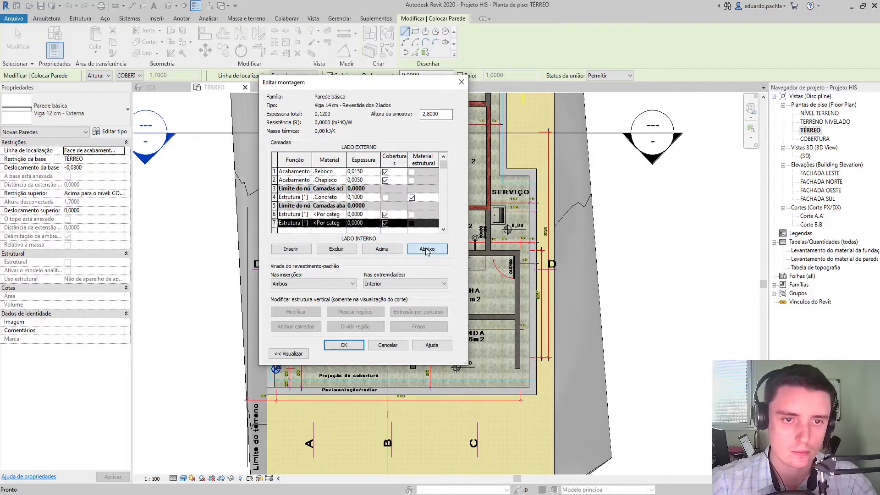
Set the thickness of the two new interior layers to 0,005 next to the core and 0,015 on the outermost one.
click(334, 214)
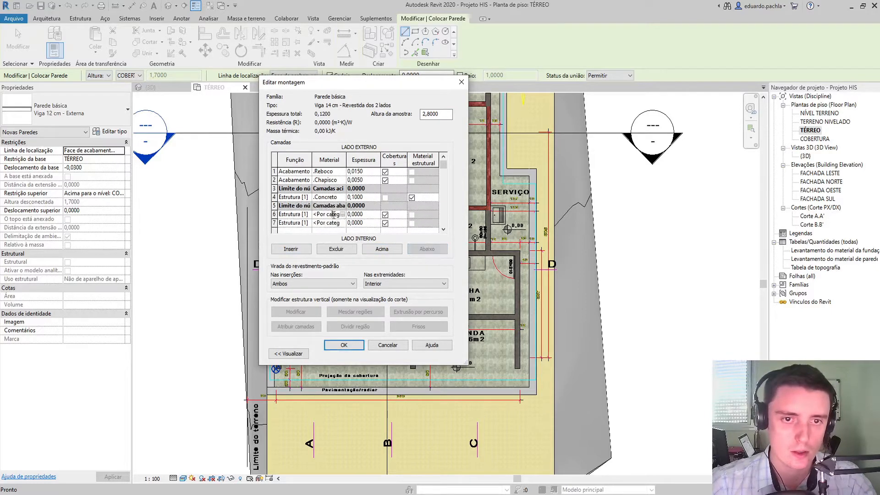
click(355, 180)
click(369, 215)
text(0,005)
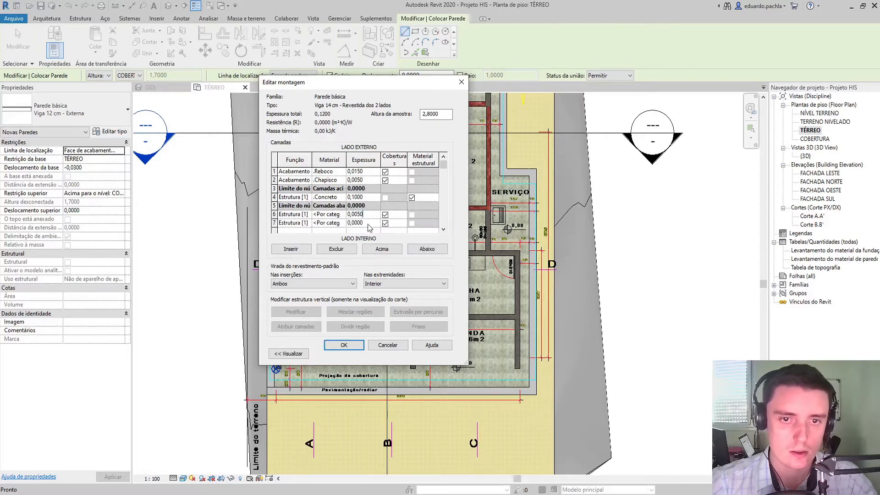
click(369, 172)
click(364, 223)
text(0,015)
click(334, 223)
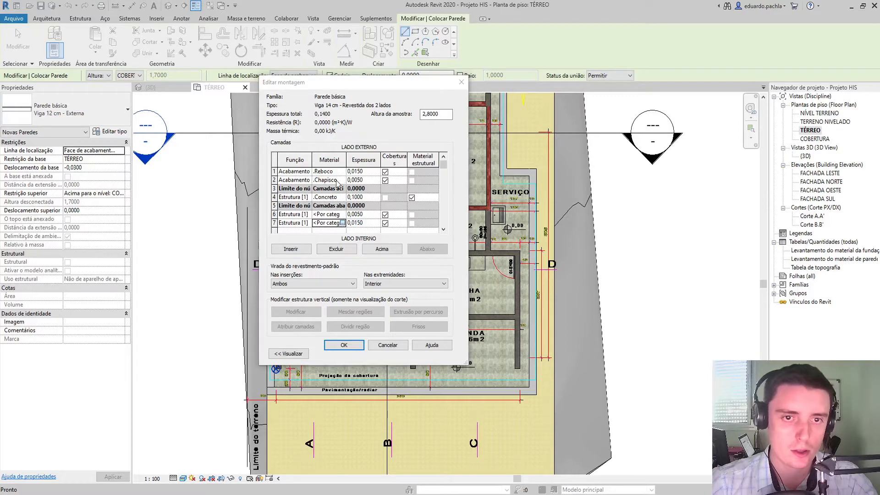
click(342, 222)
click(422, 419)
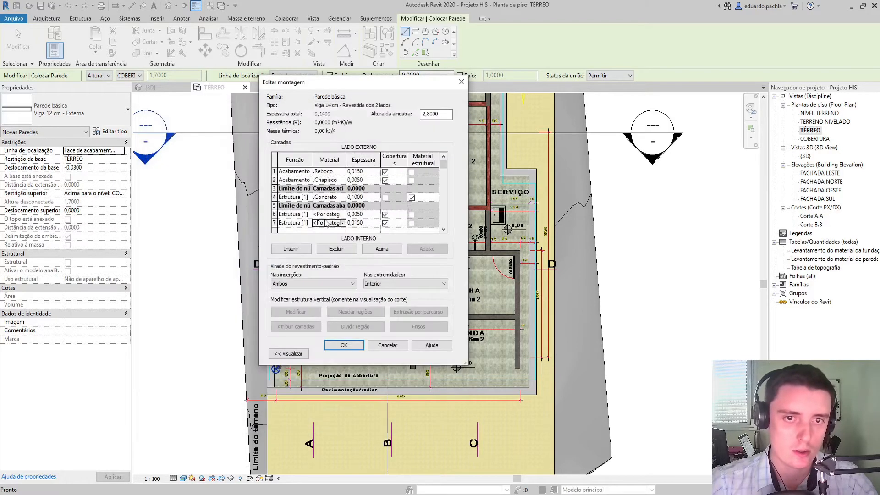
Assign the material .Chapisco to the 0,005 interior layer next to the core.
click(338, 180)
click(335, 224)
click(334, 213)
text(.Chapisco)
click(333, 224)
click(505, 254)
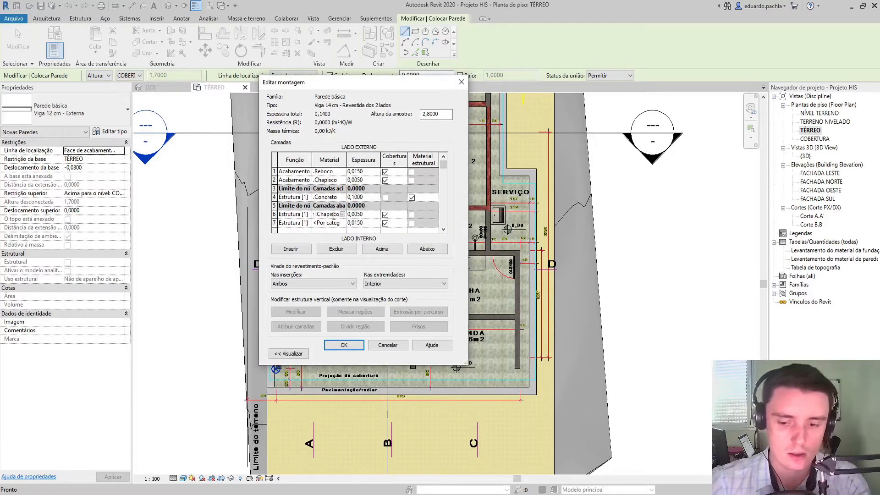
click(339, 229)
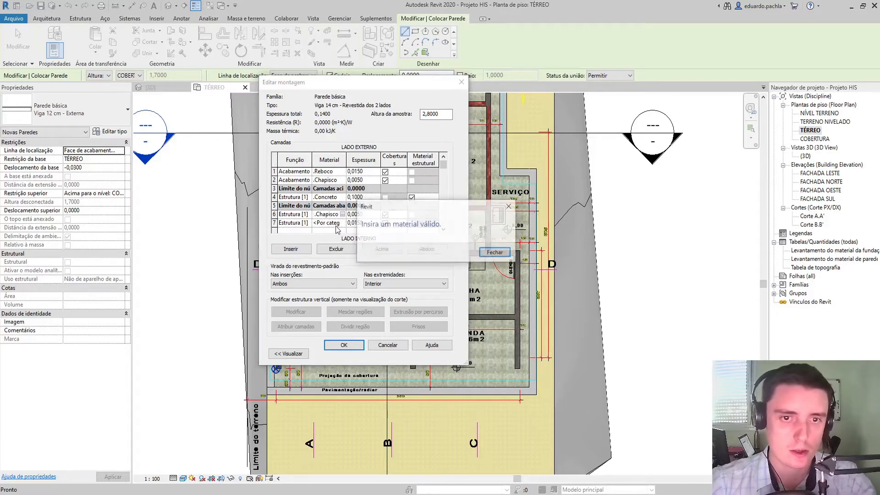
click(497, 253)
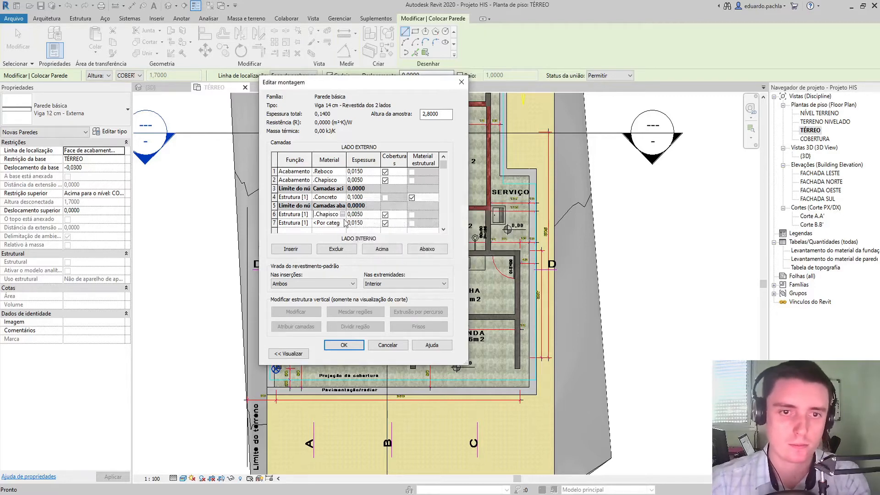
Assign the material .Reboco to the innermost 0,015 layer, correcting the material name to a valid one.
click(328, 223)
click(329, 171)
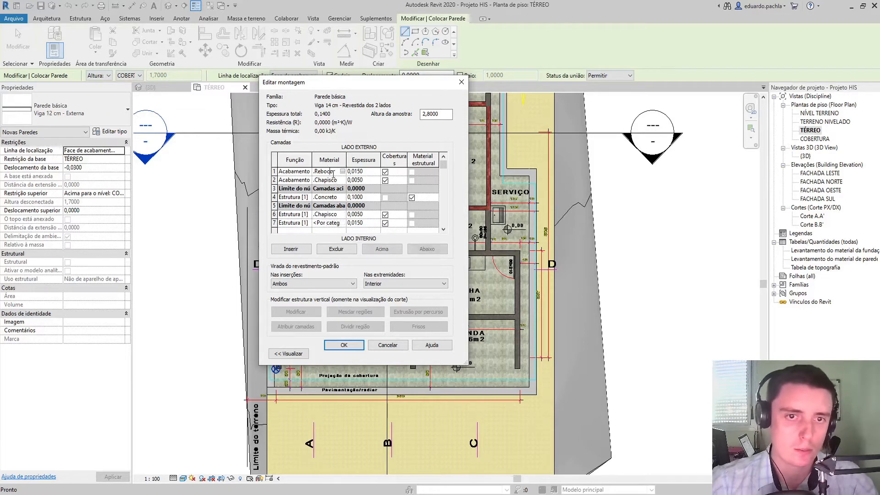
click(328, 225)
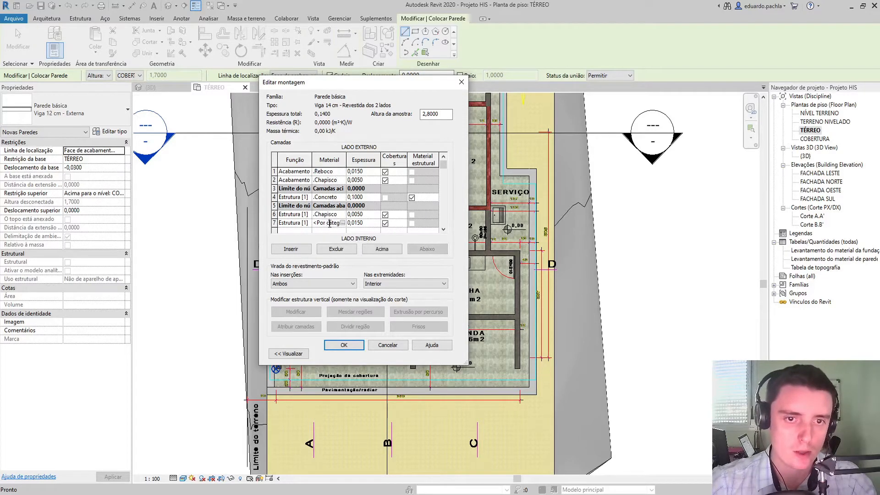
double_click(330, 224)
key(BackSpace)
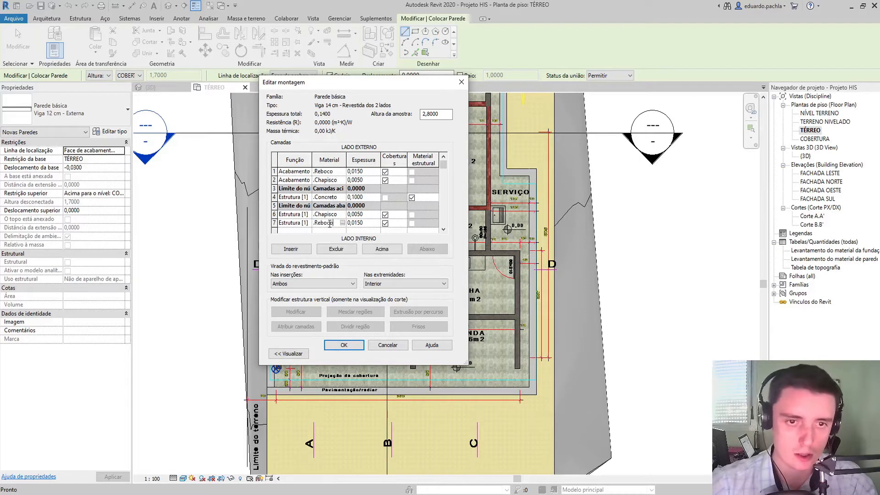
text(.Reboco)
click(351, 223)
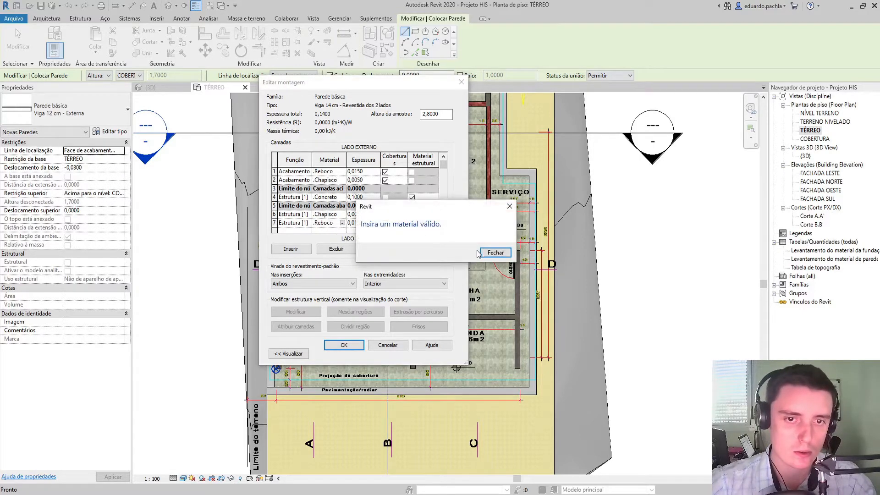
key(Return)
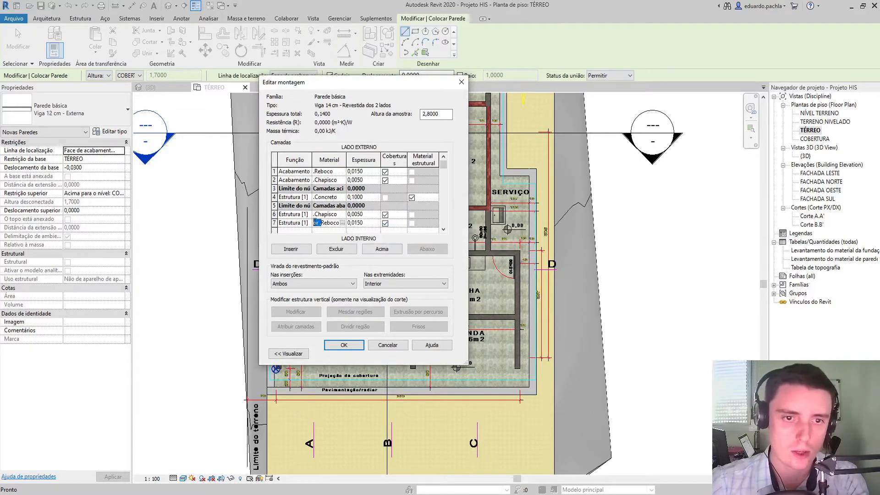
key(BackSpace)
key(BackSpace)
key(BackSpace)
key(BackSpace)
key(BackSpace)
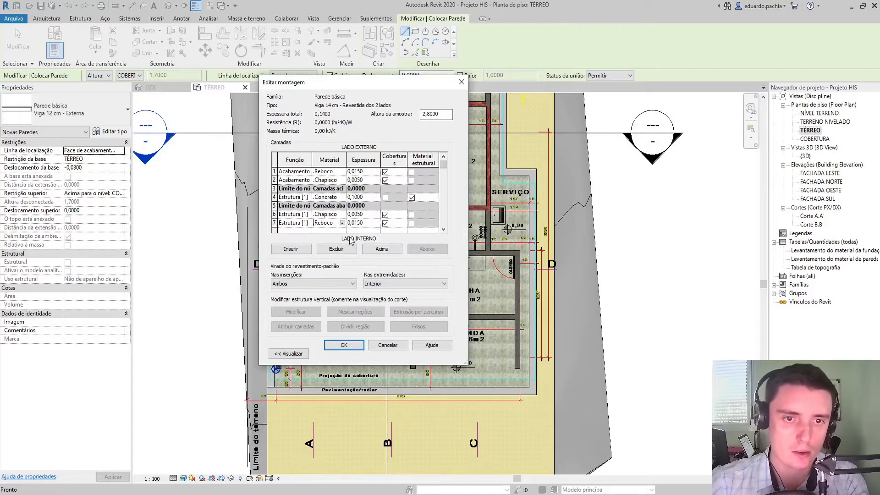
click(334, 215)
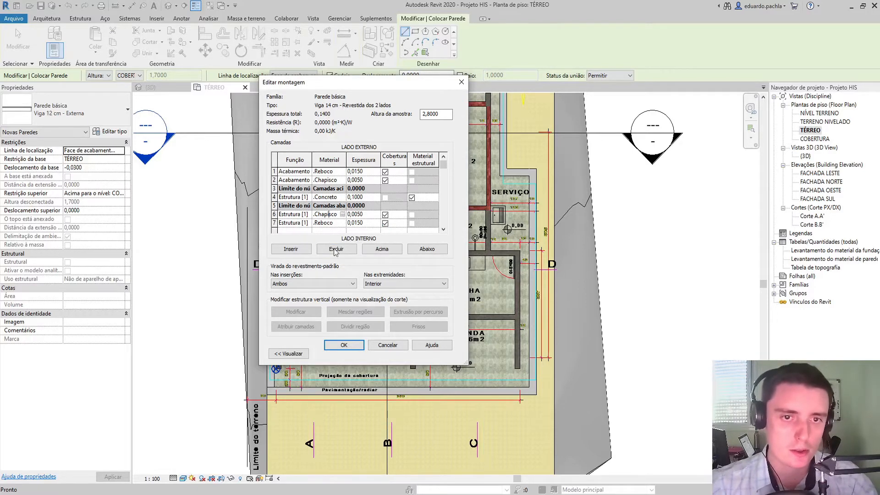
Set the function of the interior .Reboco and .Chapisco layers to Acabamento and accept the Viga 14 cm - Revestida dos 2 lados type.
click(307, 223)
click(311, 260)
click(307, 214)
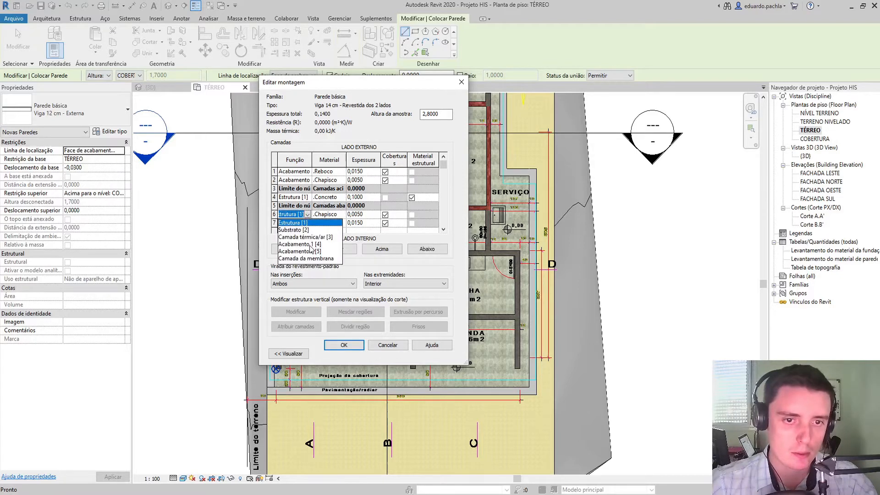
click(312, 246)
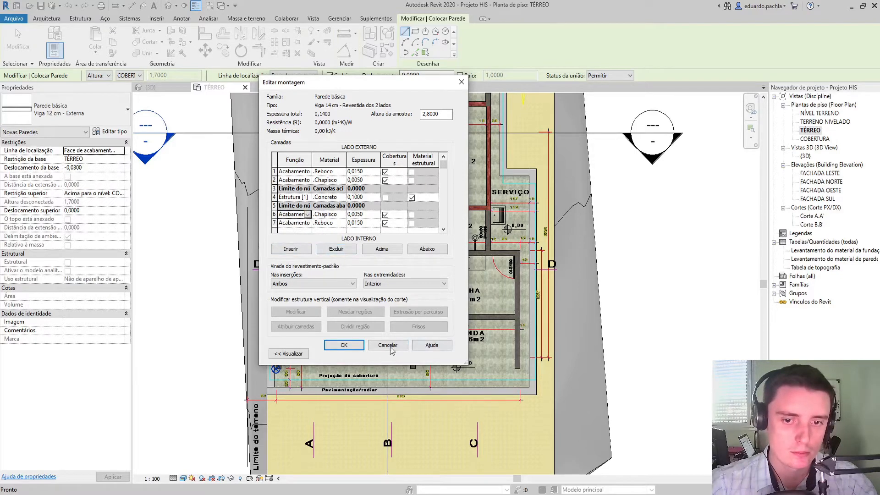
click(343, 345)
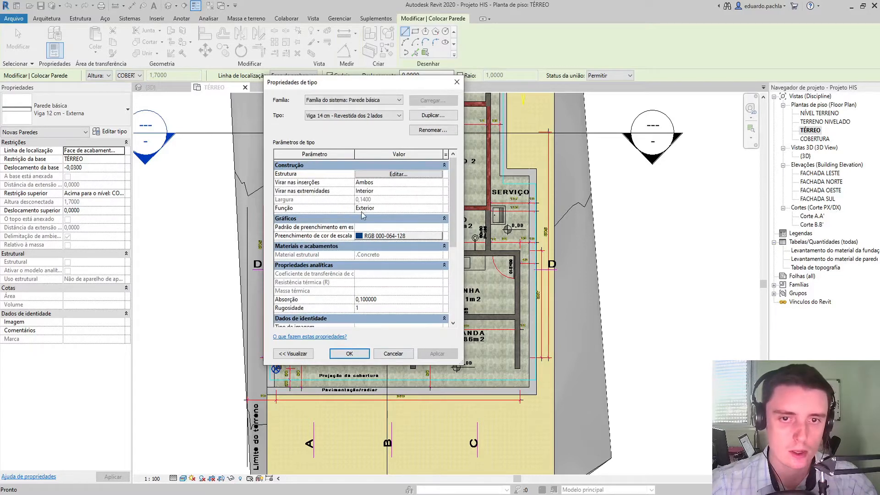
click(349, 353)
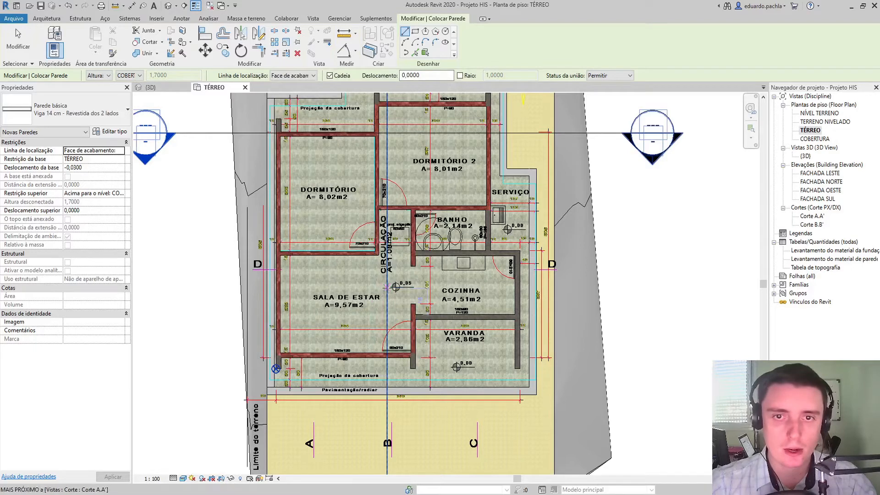
Open the FACHADA NORTE elevation and check the wall heights in the Corte AA section of the AutoCAD drawing.
scroll(387, 287, down, 2)
scroll(387, 287, up, 1)
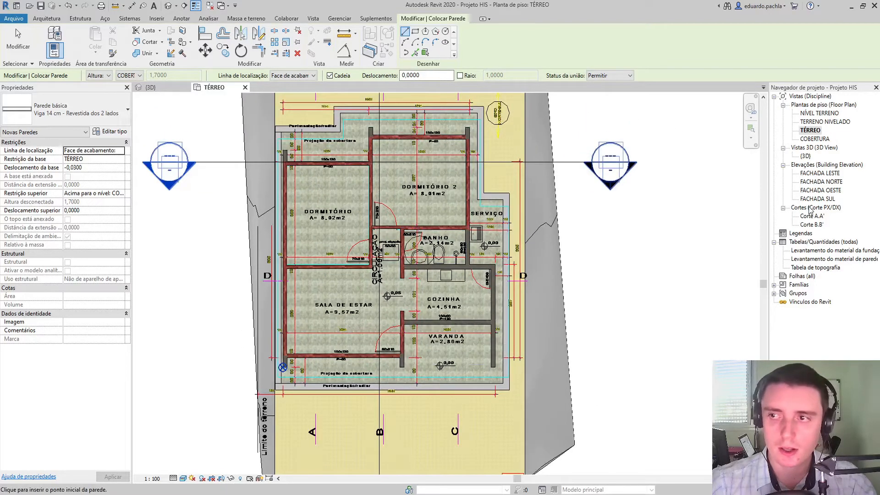
double_click(823, 182)
scroll(552, 248, up, 5)
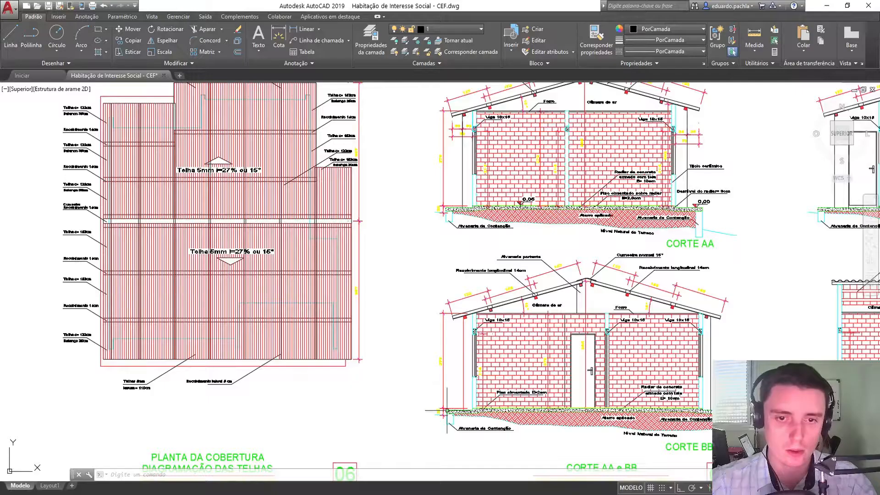
scroll(465, 308, down, 2)
scroll(499, 184, up, 3)
scroll(469, 182, up, 3)
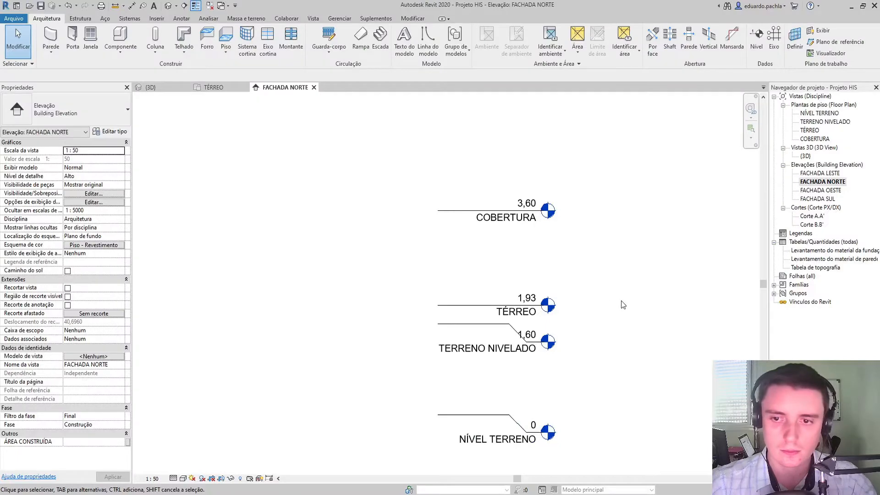
Set the elevation of the COBERTURA level to 4,66 in the FACHADA NORTE view.
double_click(532, 204)
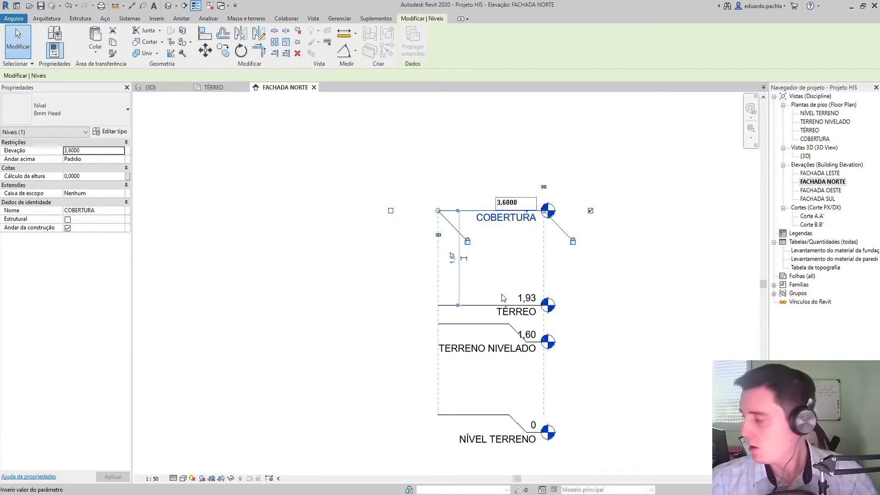
drag(520, 203, 492, 202)
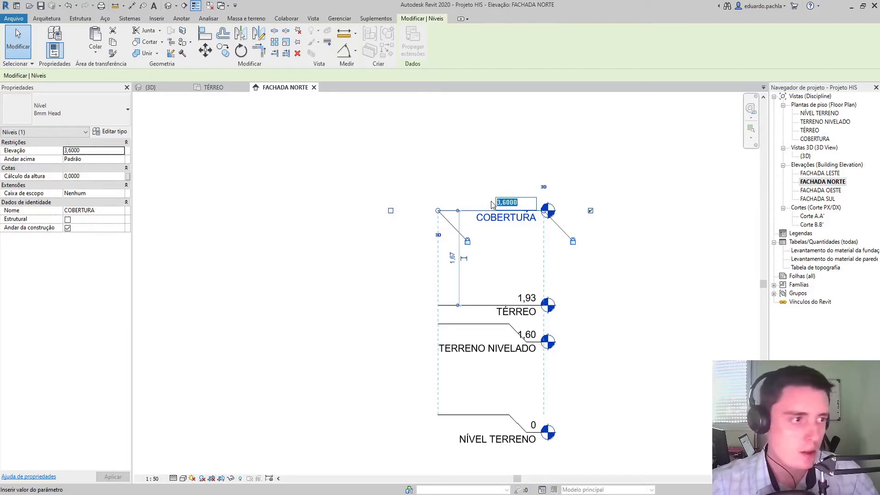
text(4,66)
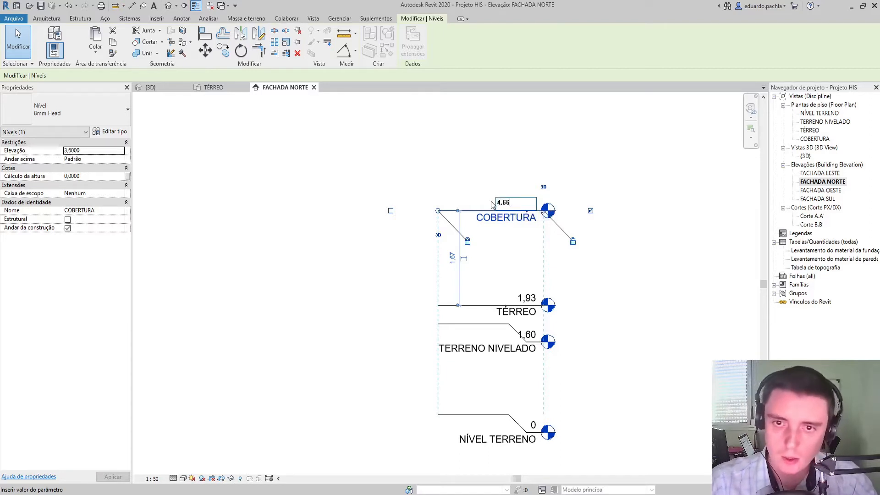
click(516, 258)
click(455, 150)
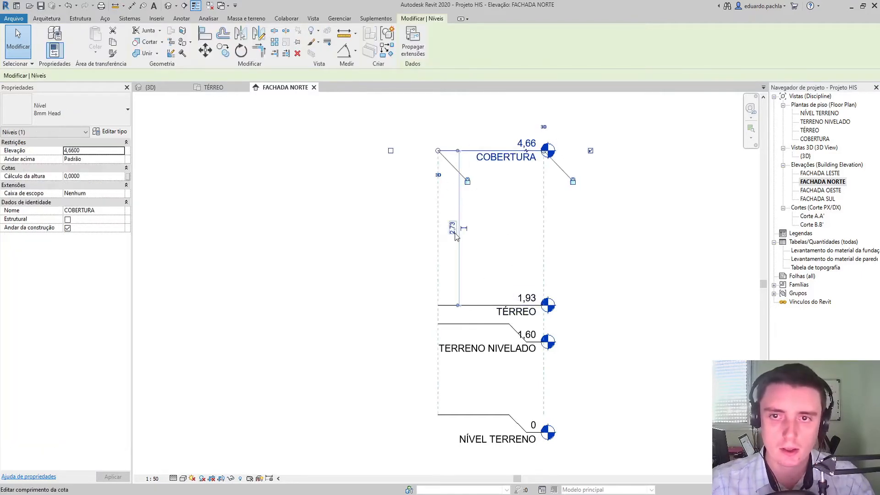
click(497, 232)
scroll(497, 232, down, 2)
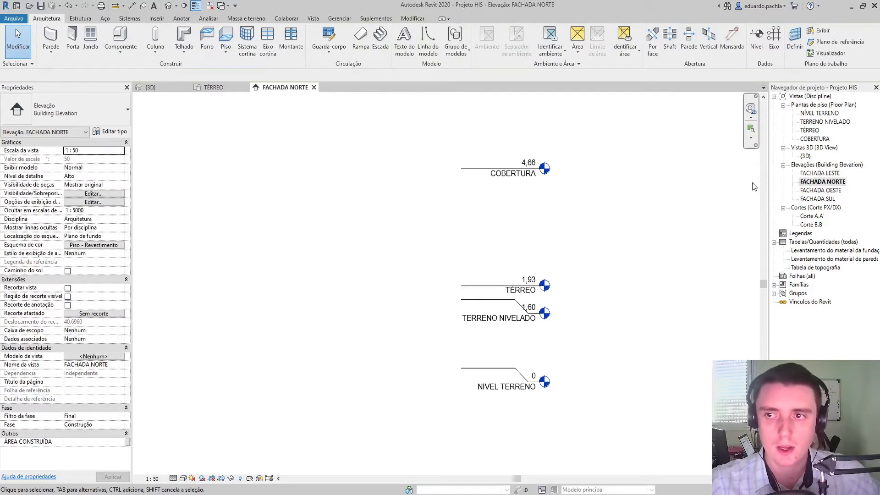
Examine the raised walls in the 3D view and compare them with the Viga 10x15 position in the AutoCAD section.
double_click(805, 156)
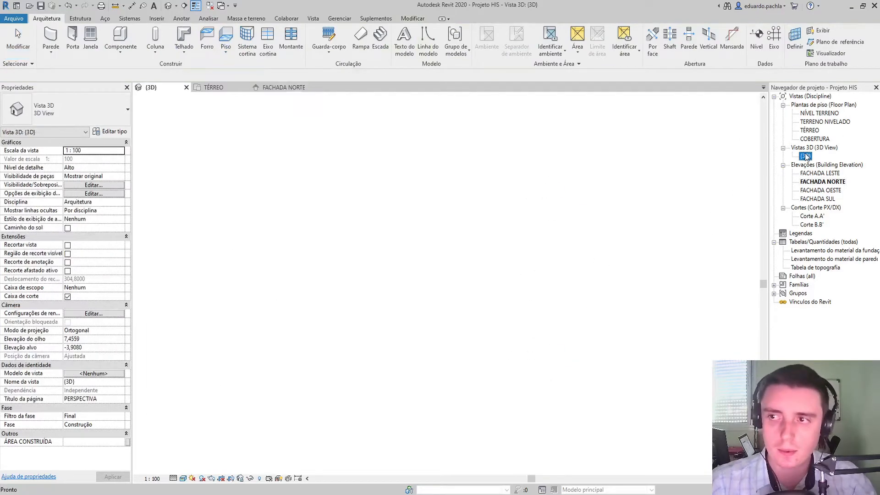
shift+middle_drag(505, 282, 280, 237)
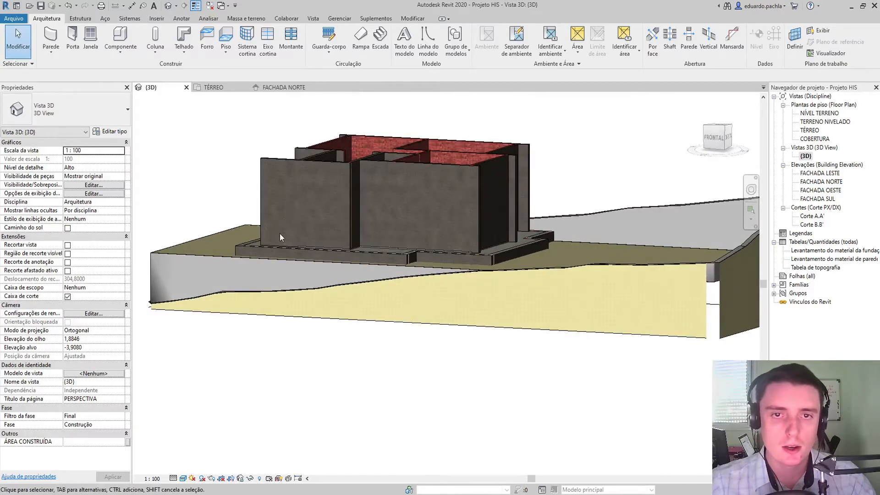
shift+middle_drag(338, 239, 348, 236)
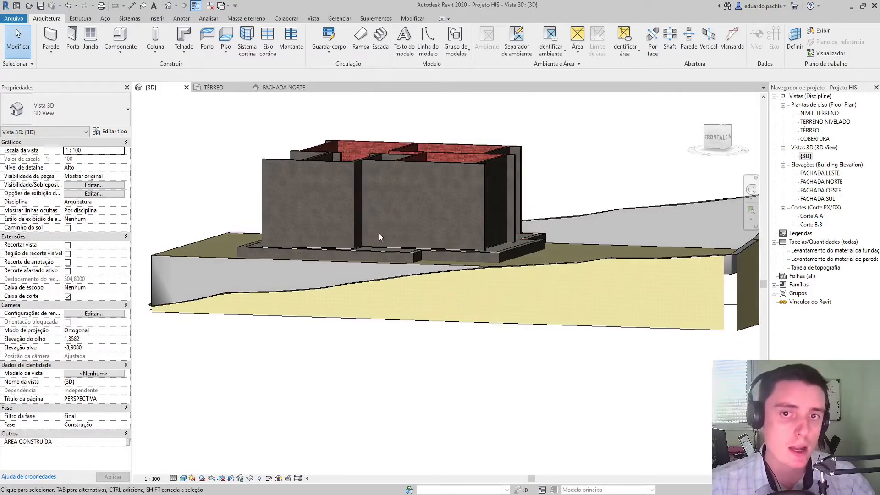
mouse_move(461, 494)
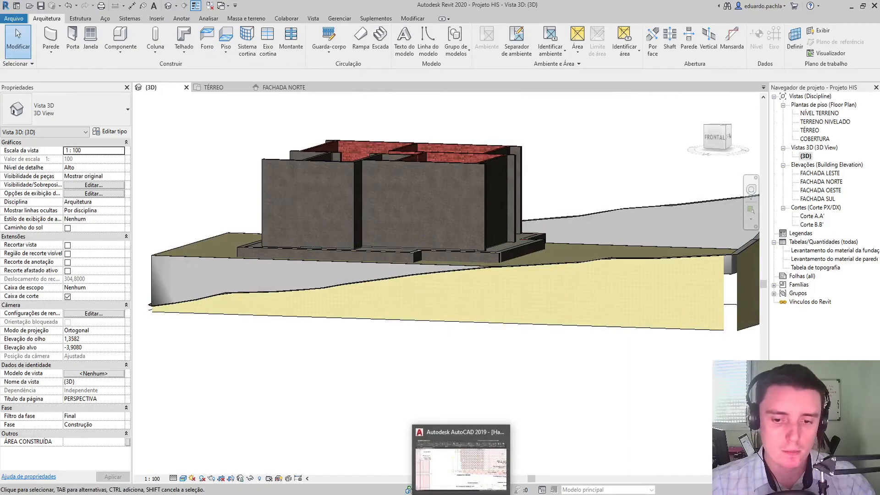
click(461, 463)
scroll(409, 309, up, 3)
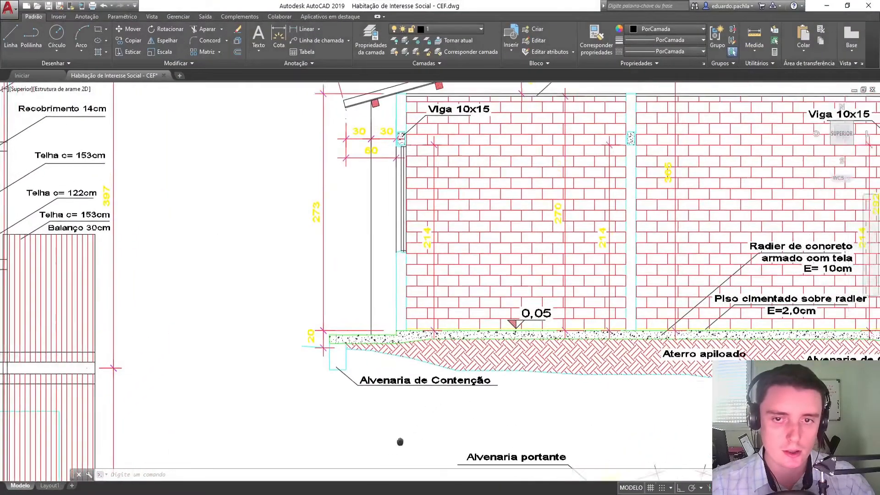
scroll(389, 238, up, 2)
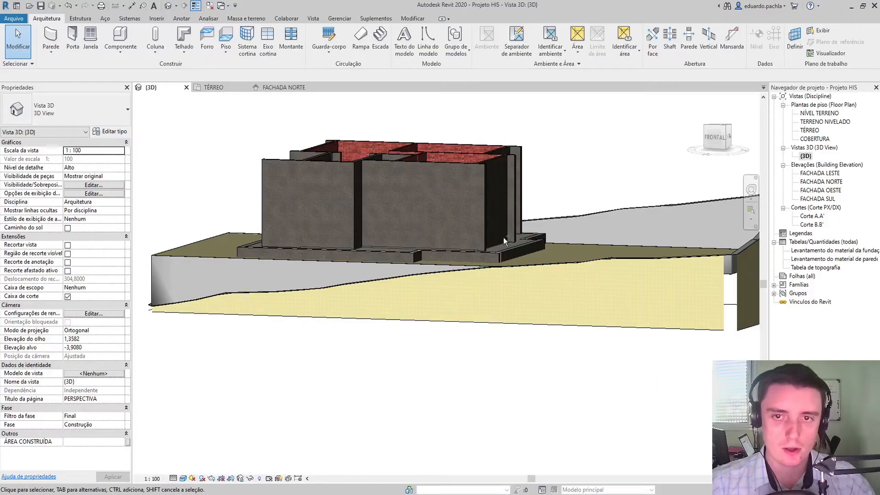
drag(533, 132, 297, 179)
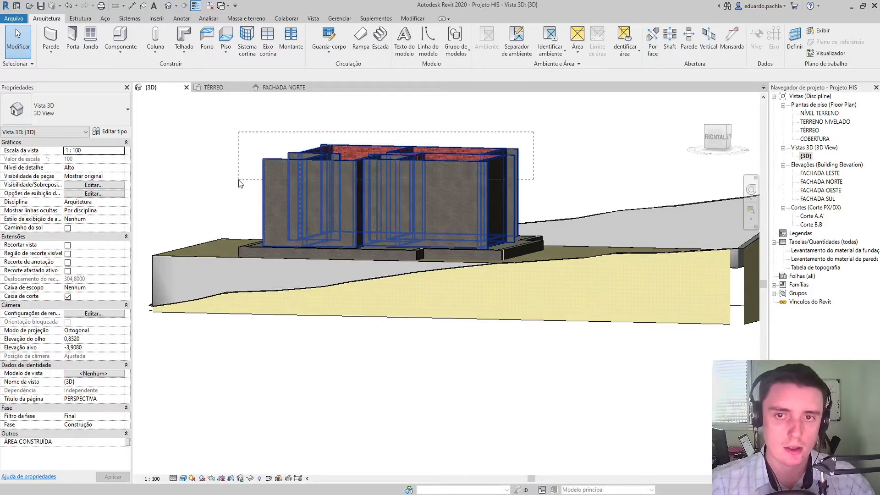
drag(239, 183, 239, 184)
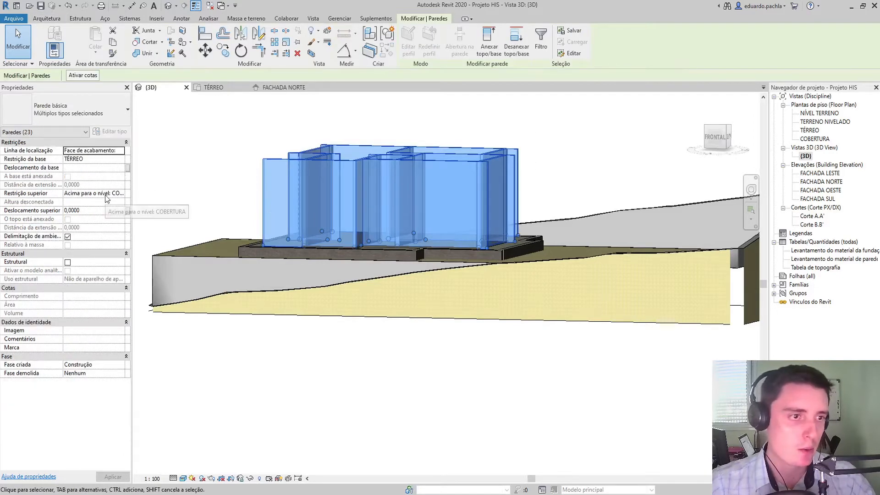
click(85, 210)
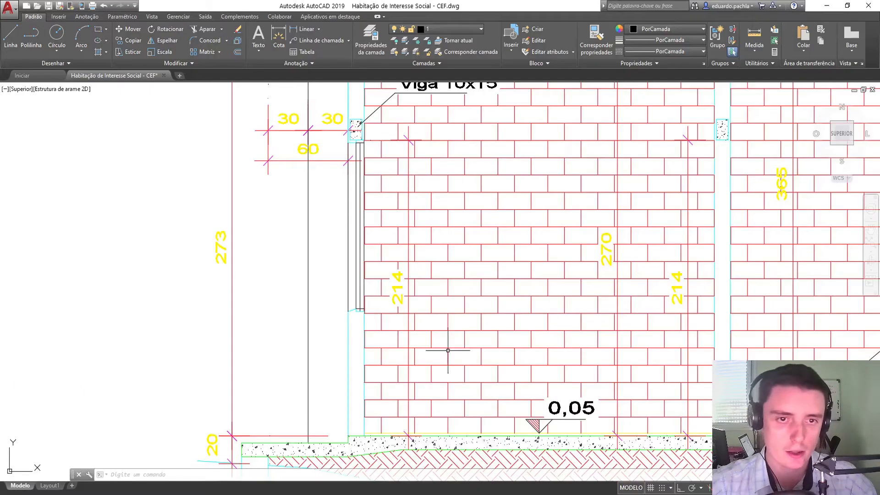
In AutoCAD, dimension the vertical distance from the underside of the Viga 10x15 to the top of the wall in Corte AA.
scroll(408, 229, down, 3)
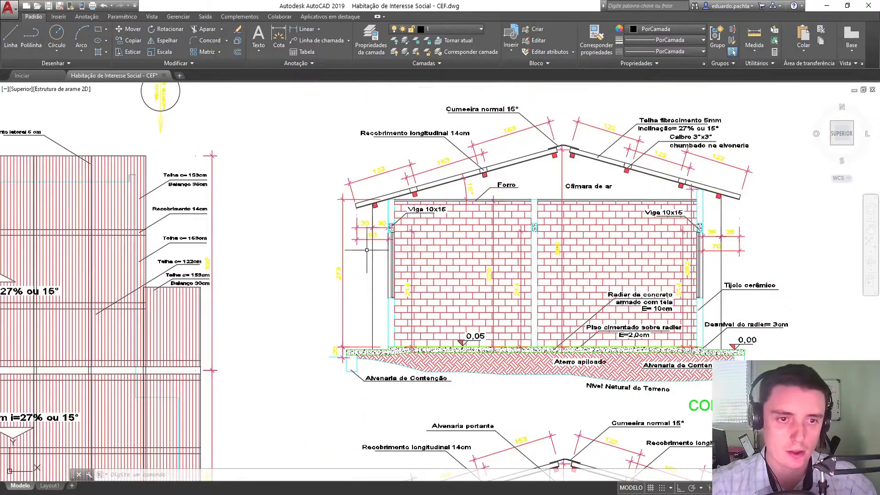
scroll(408, 229, up, 3)
middle_drag(409, 232, 397, 252)
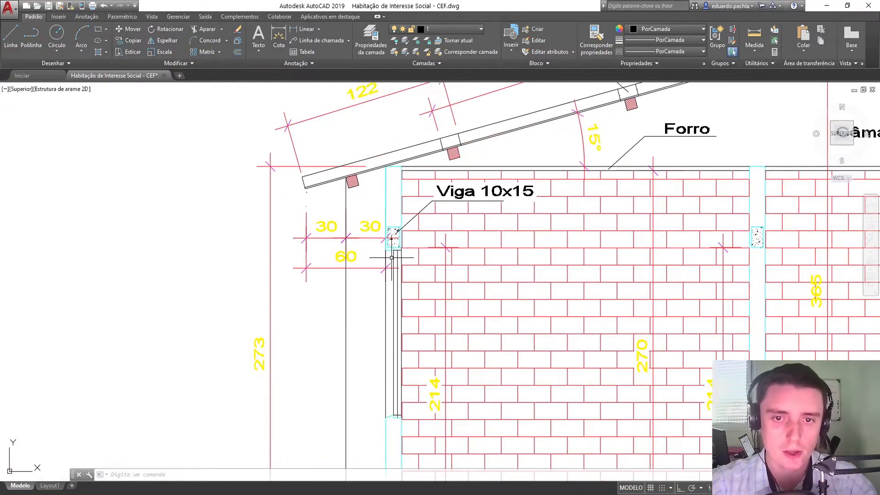
click(306, 28)
click(387, 244)
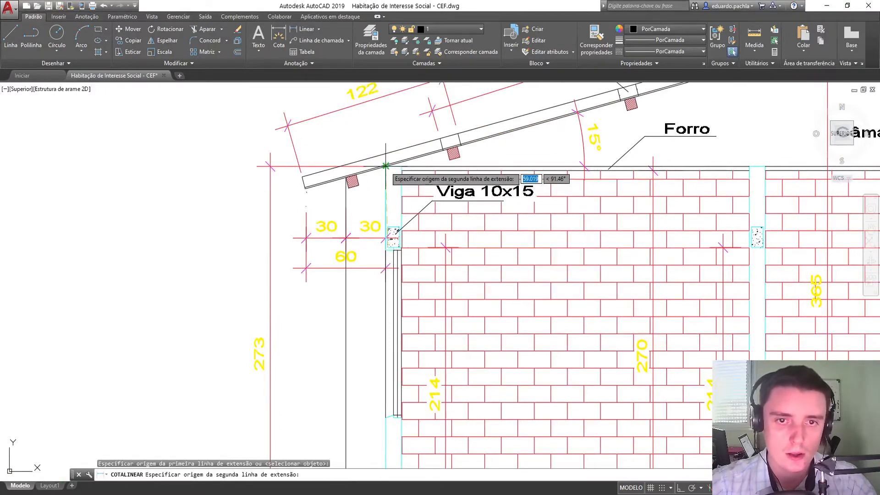
click(386, 170)
click(237, 210)
key(Escape)
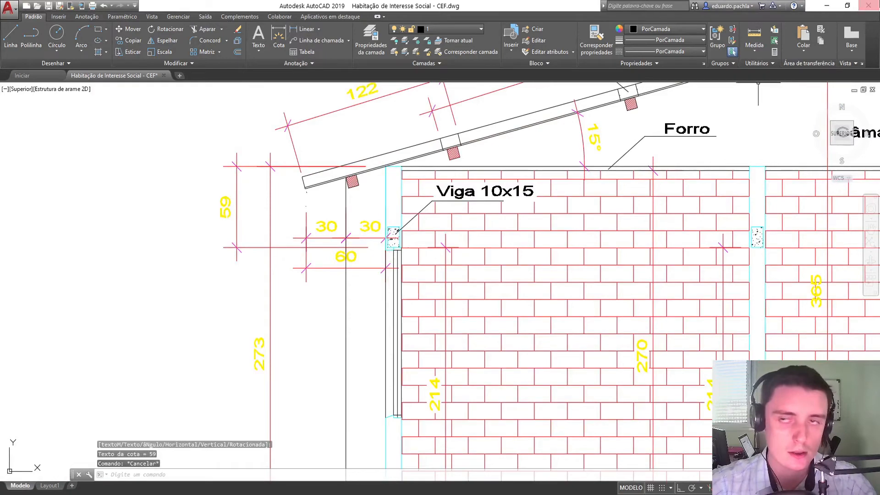
click(823, 6)
In Revit's 3D view, select all the house walls and set their top offset from COBERTURA to -0,59.
click(554, 121)
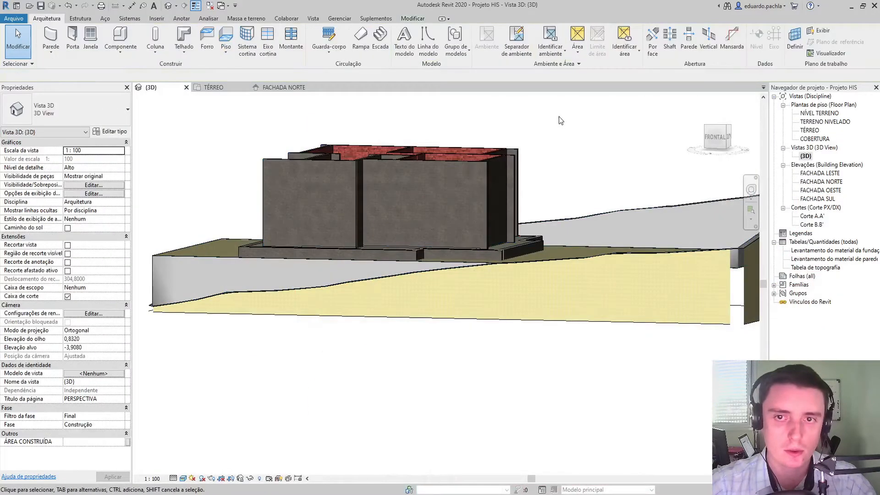
drag(558, 116, 241, 178)
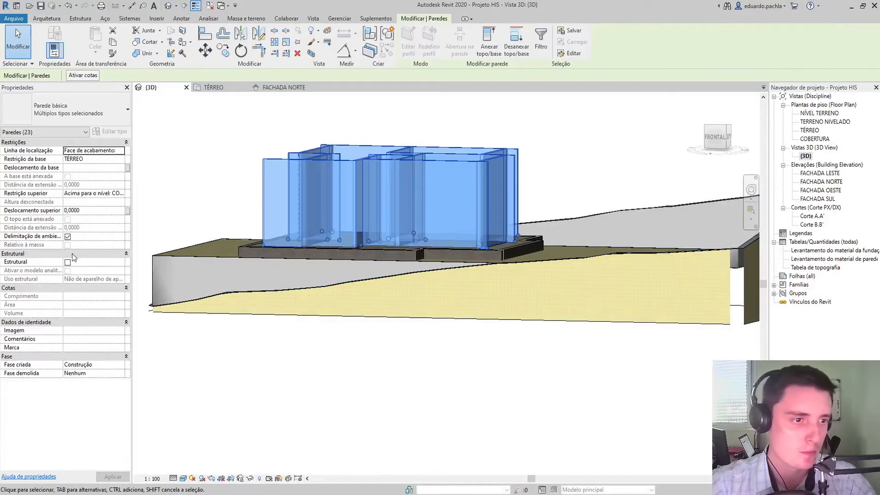
click(80, 210)
drag(80, 210, 50, 212)
text(-0,)
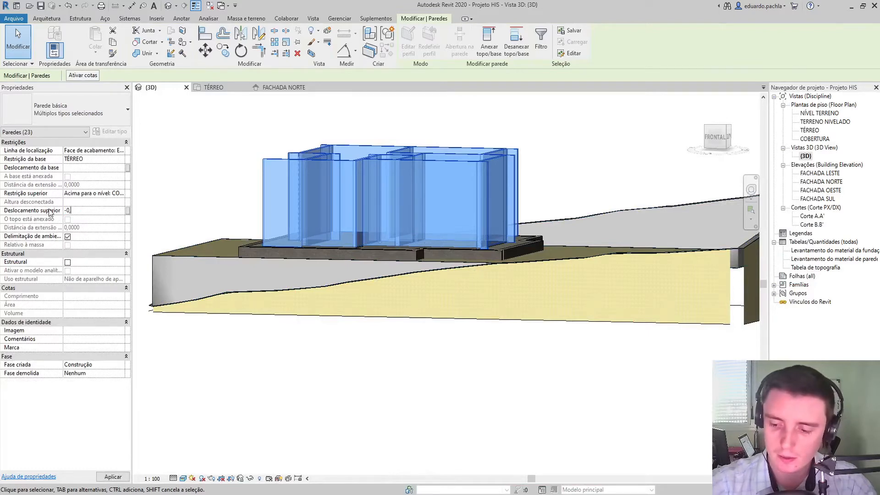
click(113, 477)
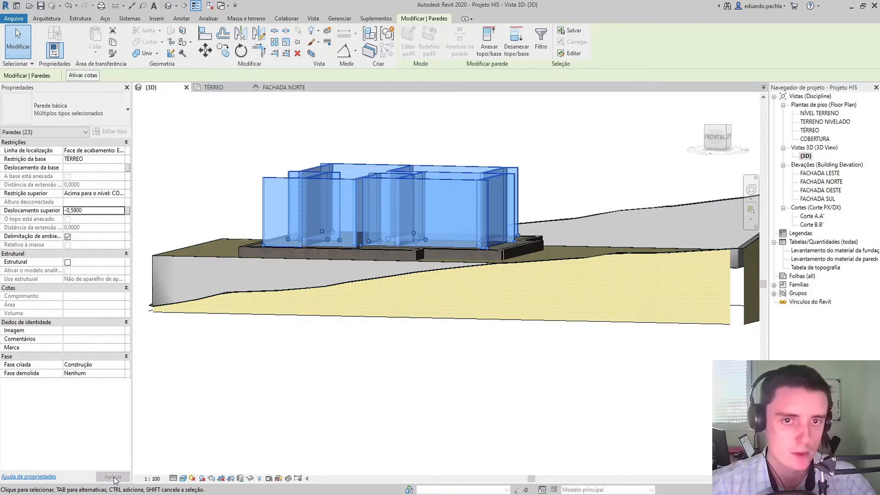
click(324, 405)
ctrl+middle_drag(384, 335, 415, 224)
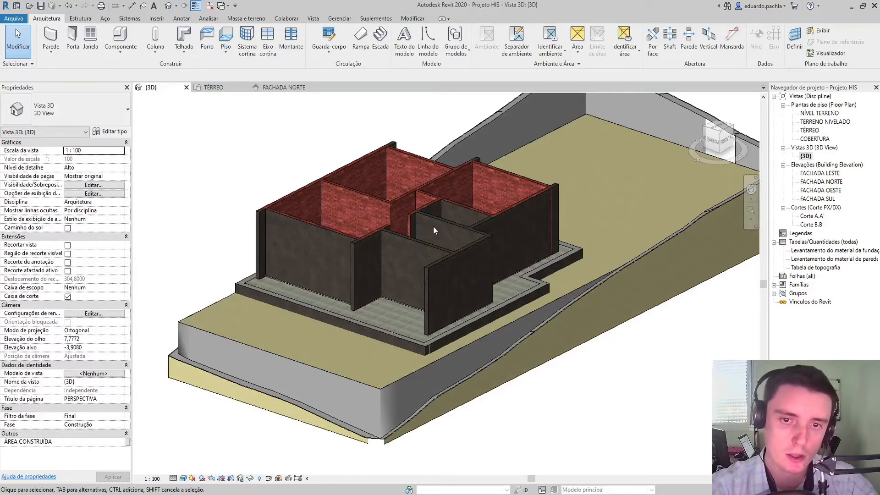
shift+middle_drag(435, 226, 399, 242)
scroll(367, 169, up, 2)
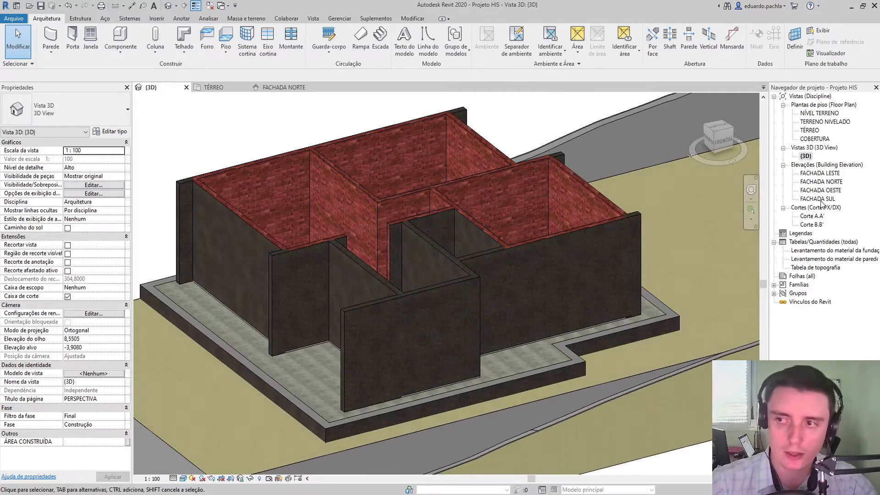
Display the FACHADA NORTE elevation at the Alto detail level with a visual style that shows the materials.
double_click(833, 183)
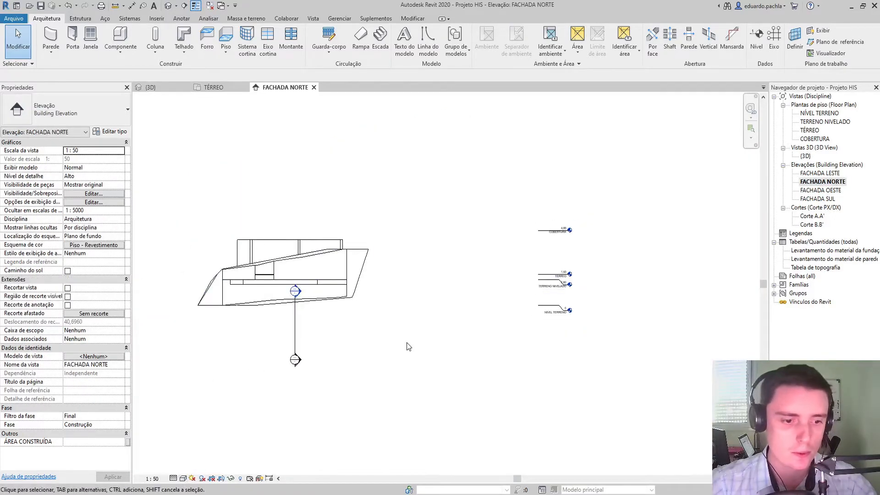
click(173, 479)
click(181, 469)
click(181, 480)
click(199, 461)
middle_drag(234, 381, 273, 404)
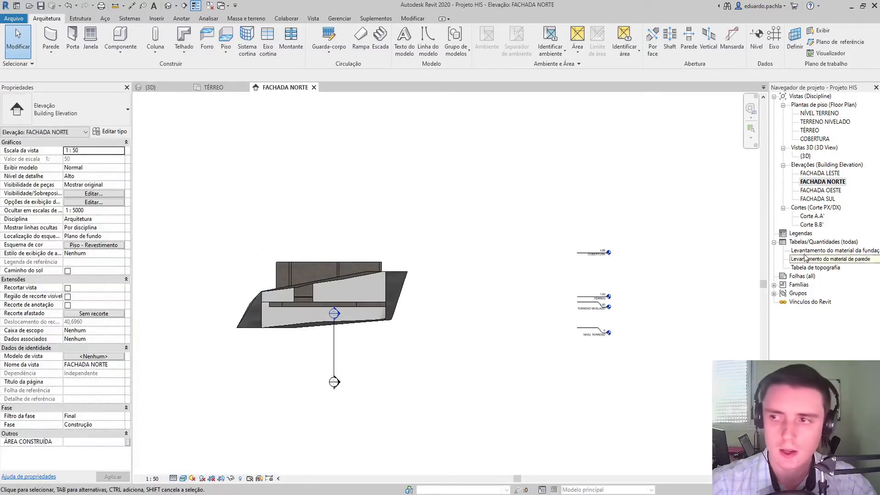
Open the Corte A.A' section and hide the imported Terreno.dwg in that view.
double_click(812, 216)
scroll(416, 281, up, 3)
click(642, 271)
right_click(641, 275)
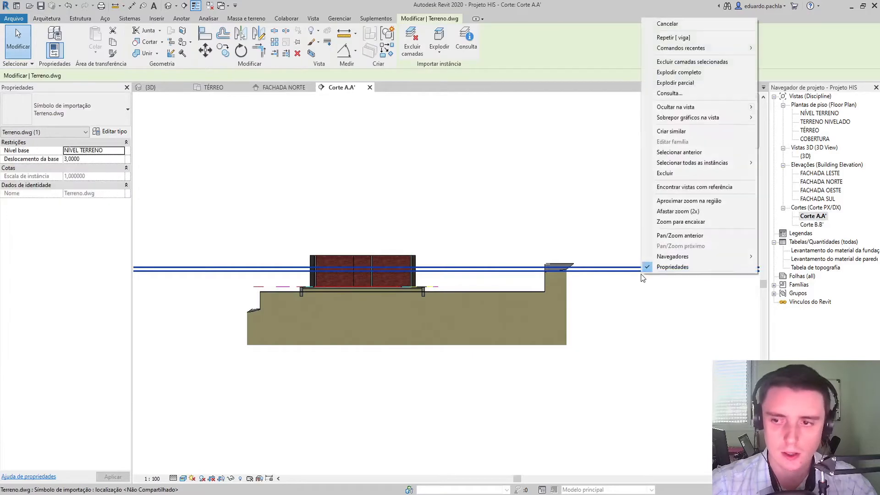
click(779, 106)
scroll(295, 284, up, 5)
middle_drag(323, 331, 326, 375)
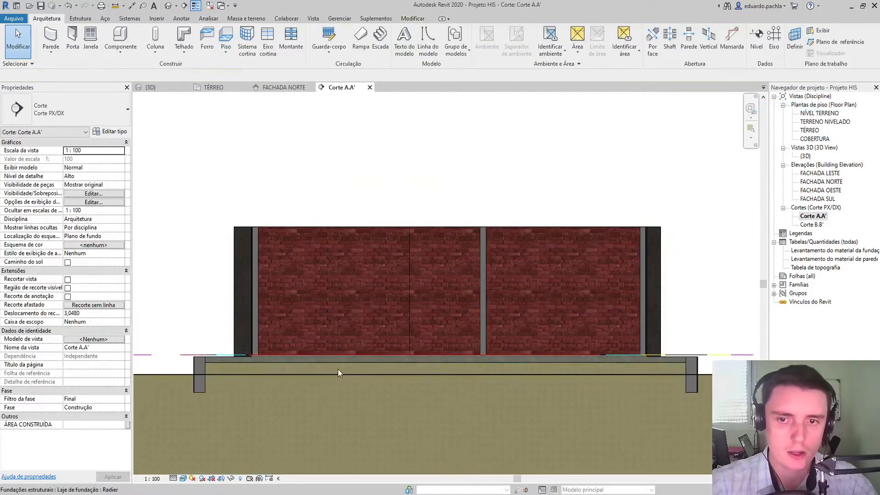
scroll(313, 360, up, 1)
click(183, 478)
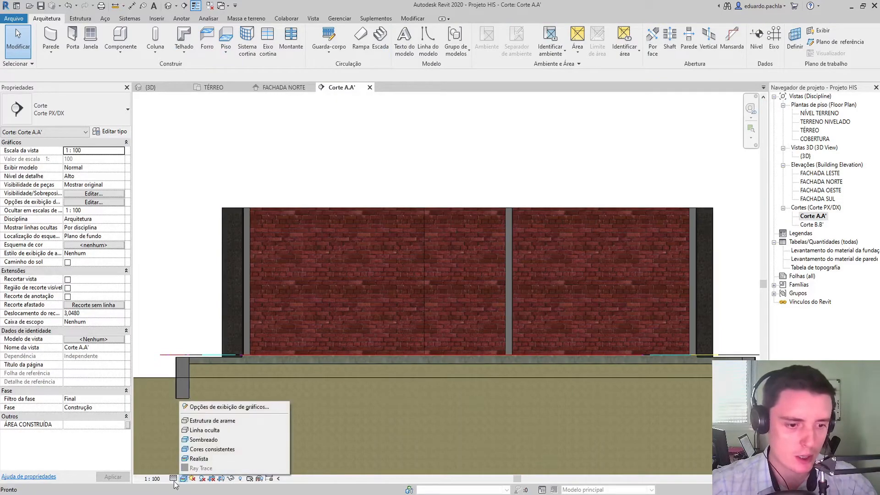
click(198, 246)
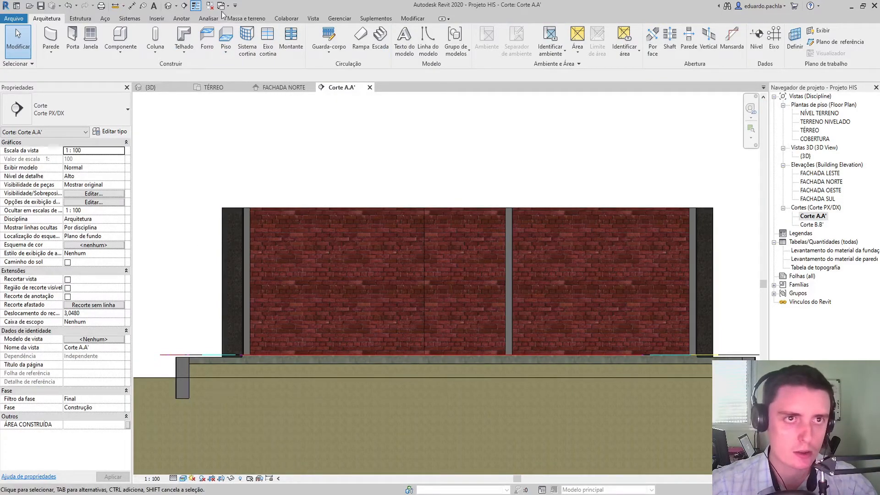
Place an aligned dimension beside the house in Corte A.A', from the base of the brick wall to its top.
click(131, 5)
scroll(242, 348, up, 4)
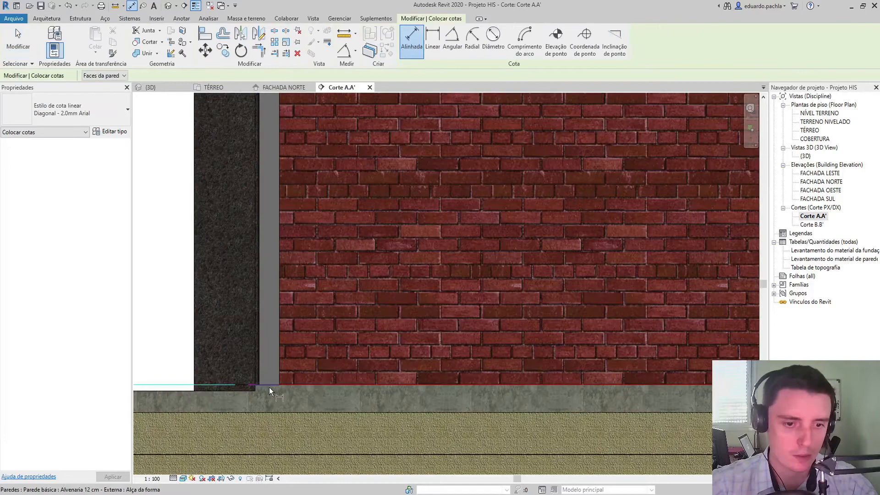
click(270, 387)
scroll(307, 379, down, 3)
click(330, 122)
click(224, 112)
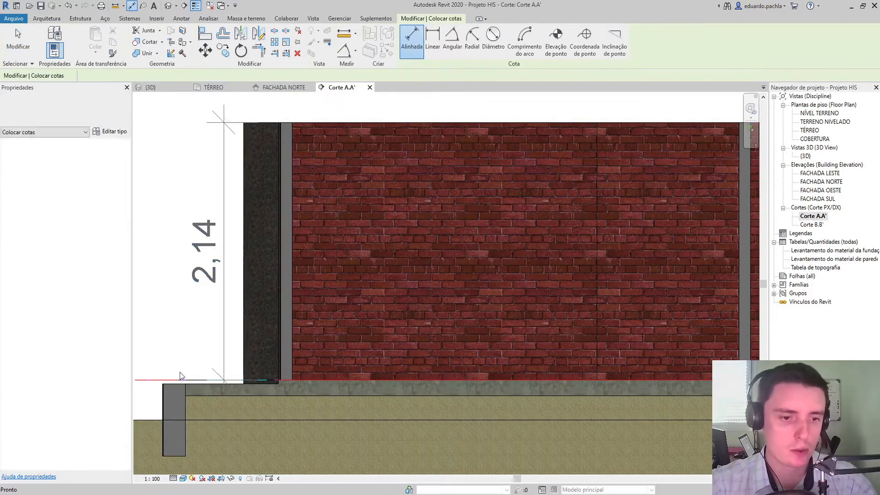
End the dimensioning and hide the coloured line running along the floor level in the Corte A.A' section.
key(Escape)
click(189, 379)
right_click(158, 379)
mouse_move(228, 215)
click(290, 214)
scroll(356, 315, down, 1)
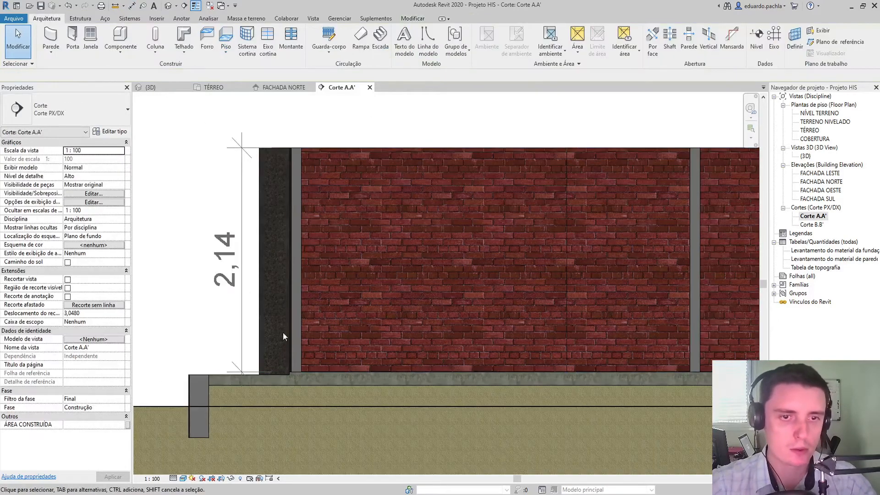
Switch to AutoCAD to check the wall height below the Viga 10x15 in Corte AA, and return to Revit.
click(456, 487)
scroll(332, 335, down, 4)
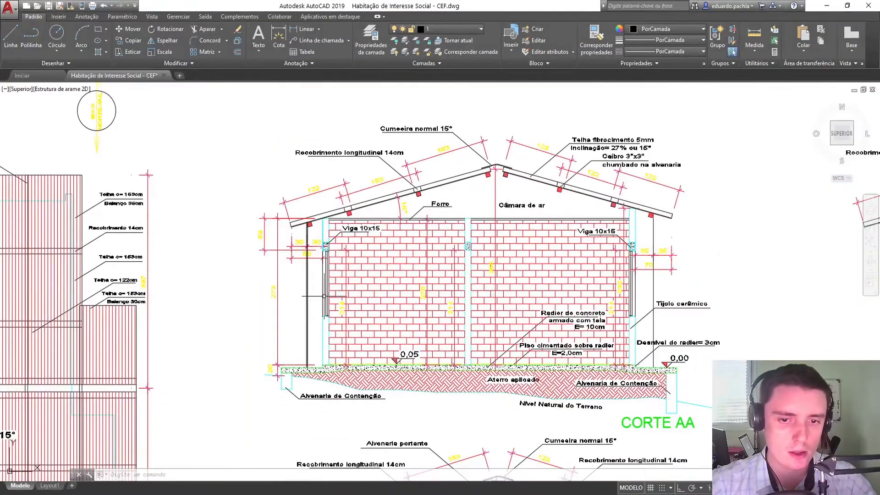
scroll(327, 298, up, 6)
scroll(351, 339, down, 3)
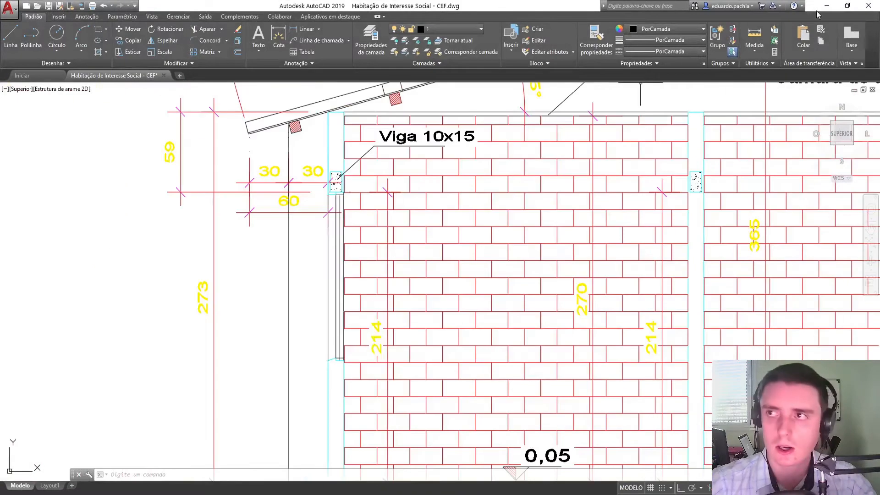
key(alt+Tab)
Set the view scale of the Corte A.A' section to 1:50.
scroll(362, 258, down, 1)
scroll(356, 243, down, 2)
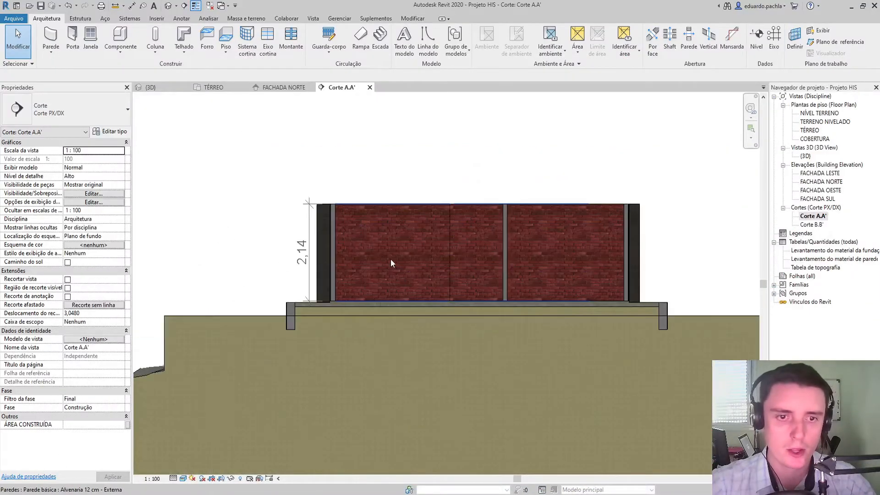
scroll(378, 306, up, 2)
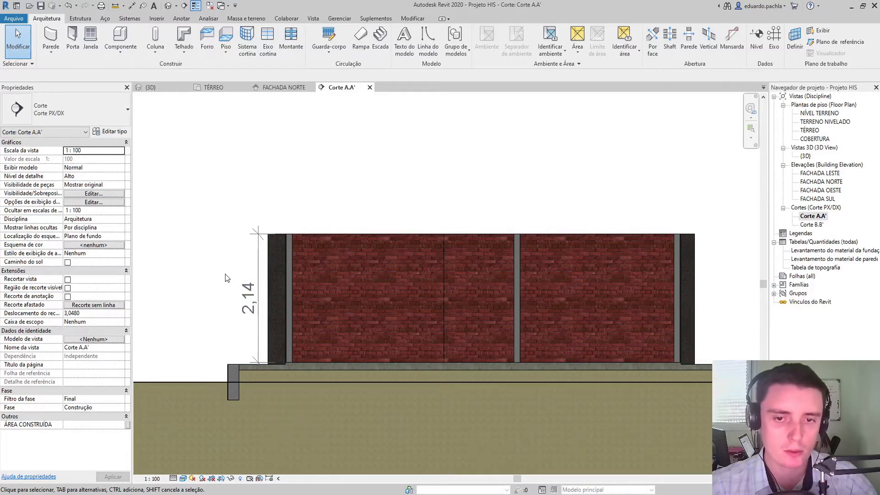
click(152, 478)
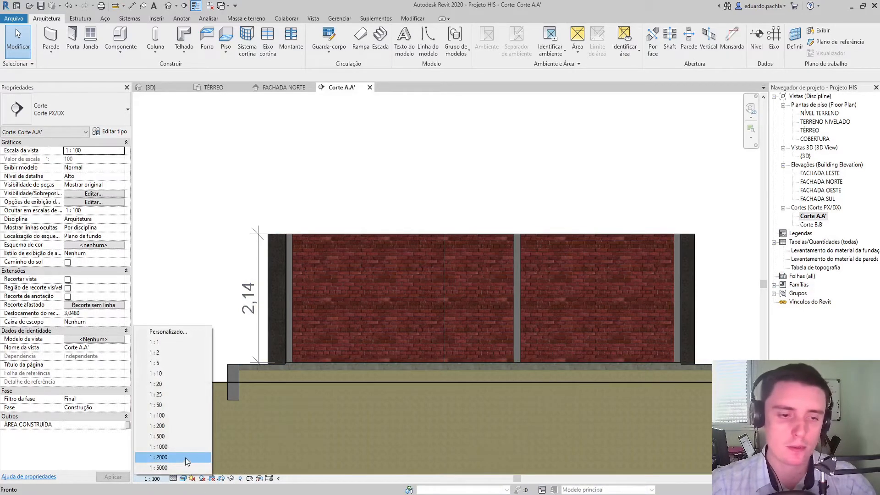
click(172, 405)
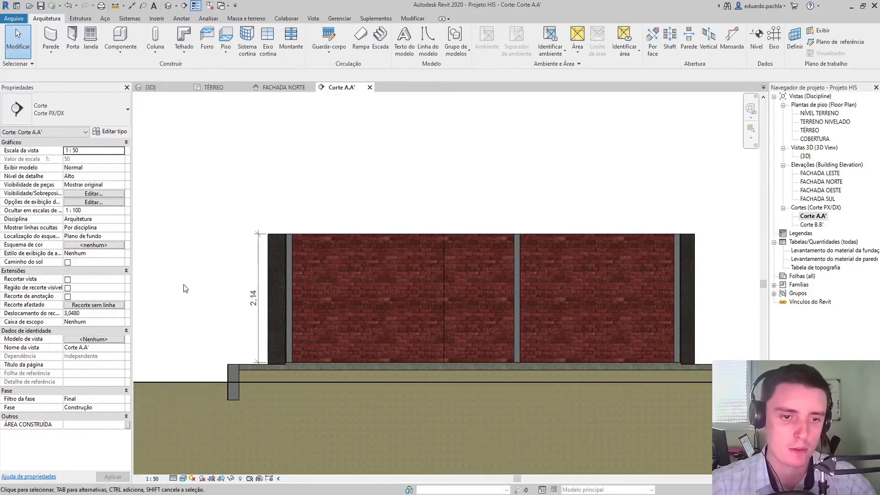
click(255, 298)
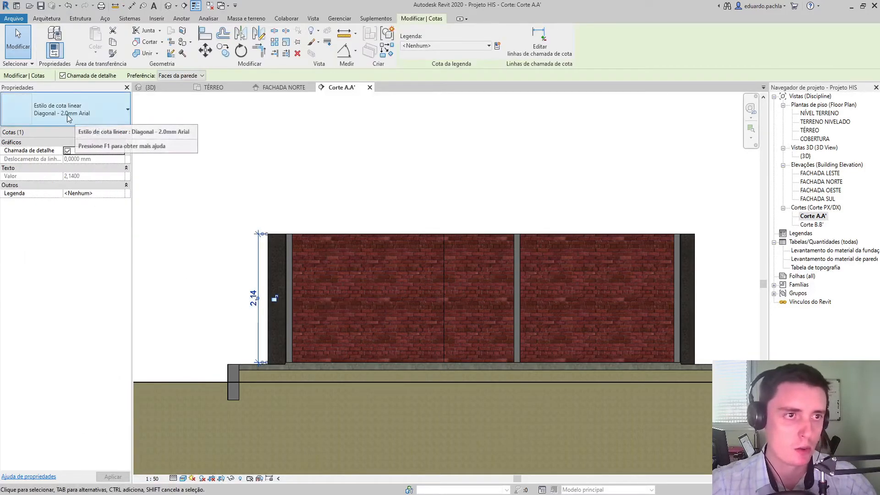
click(180, 223)
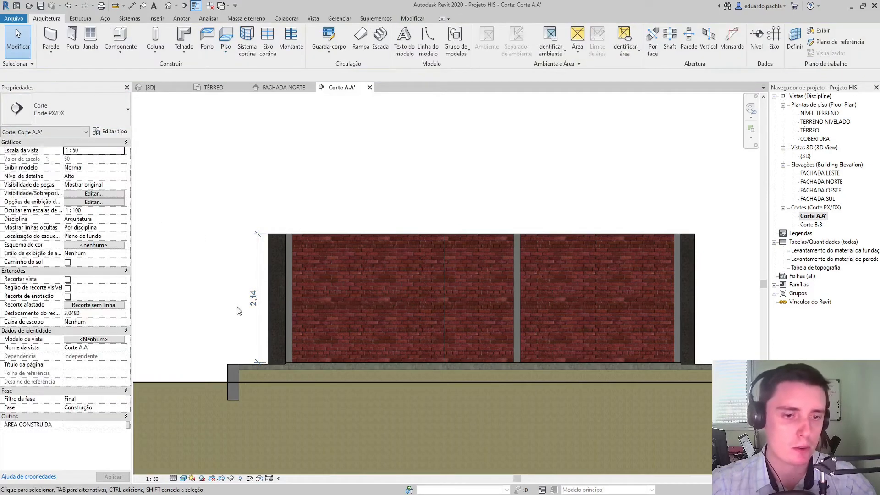
middle_drag(239, 310, 210, 315)
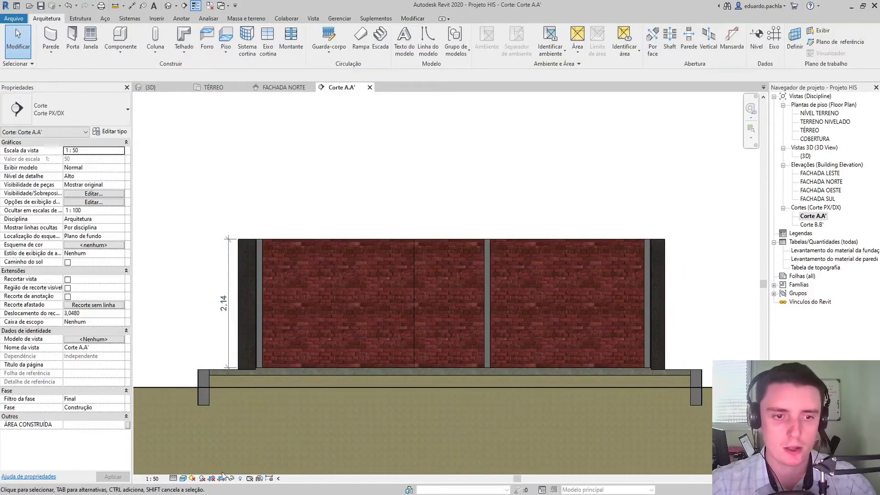
click(152, 478)
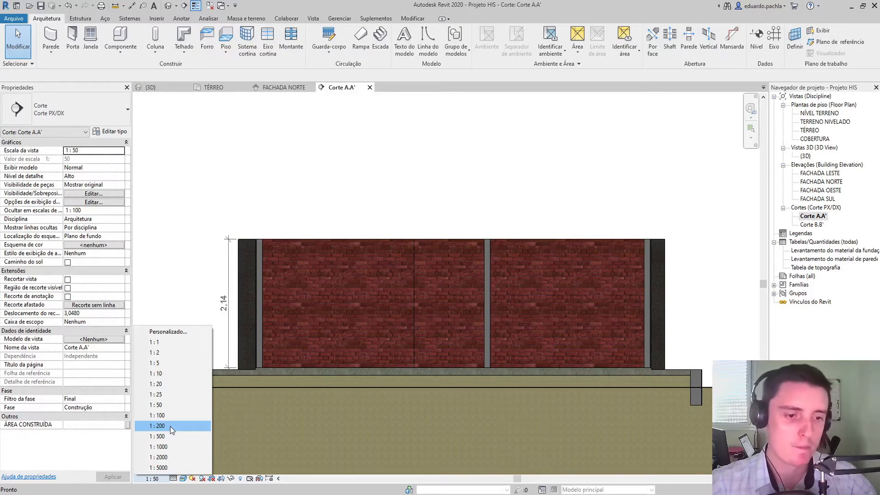
click(177, 282)
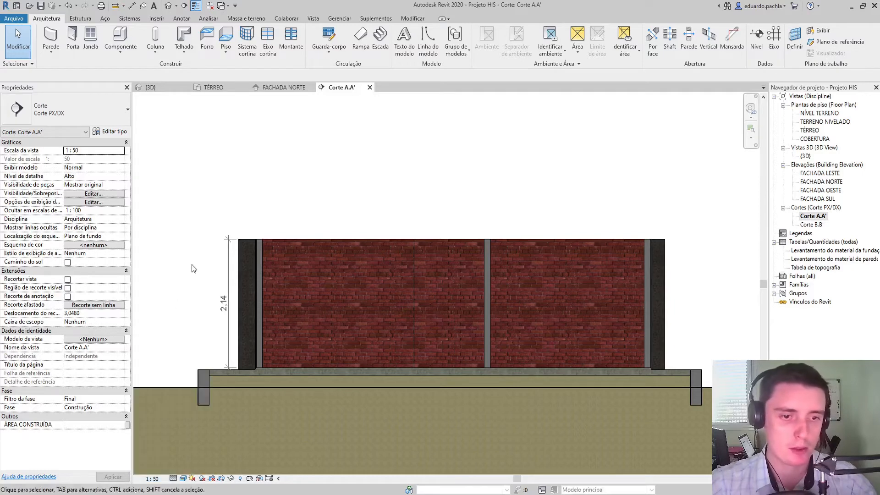
Open the TÉRREO floor plan and start a wall using the type Viga 10 cm - Interna.
click(813, 139)
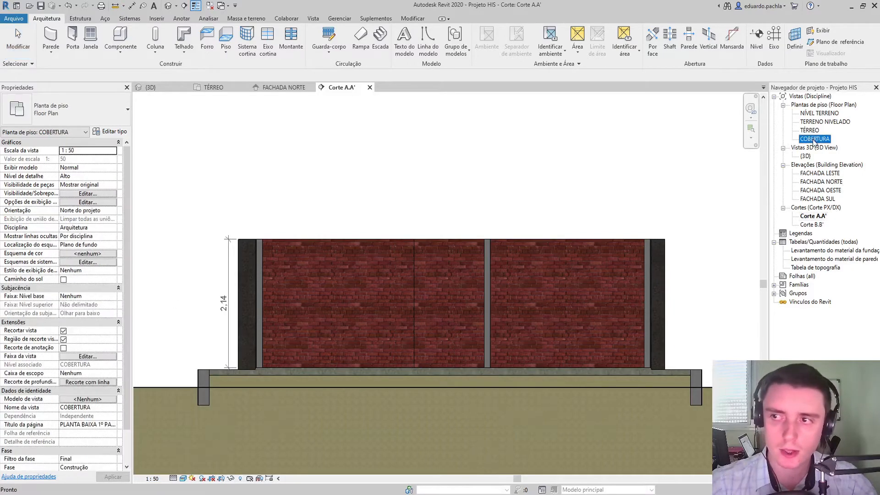
double_click(811, 130)
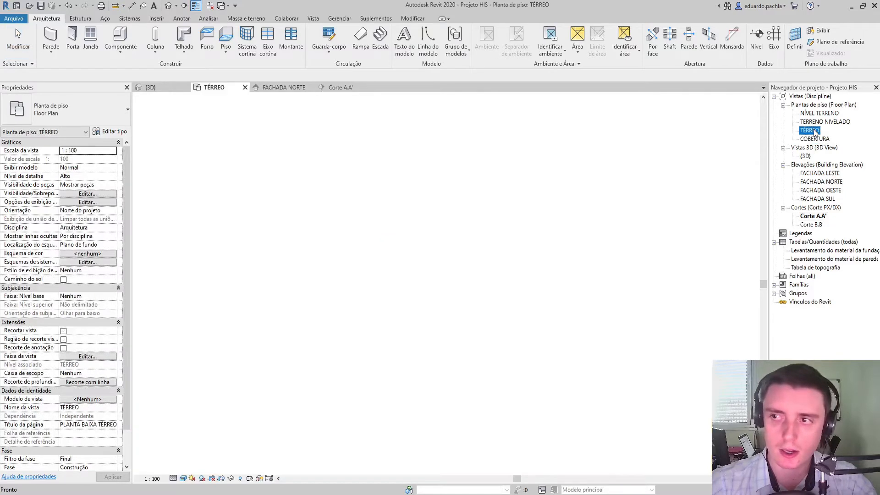
click(51, 39)
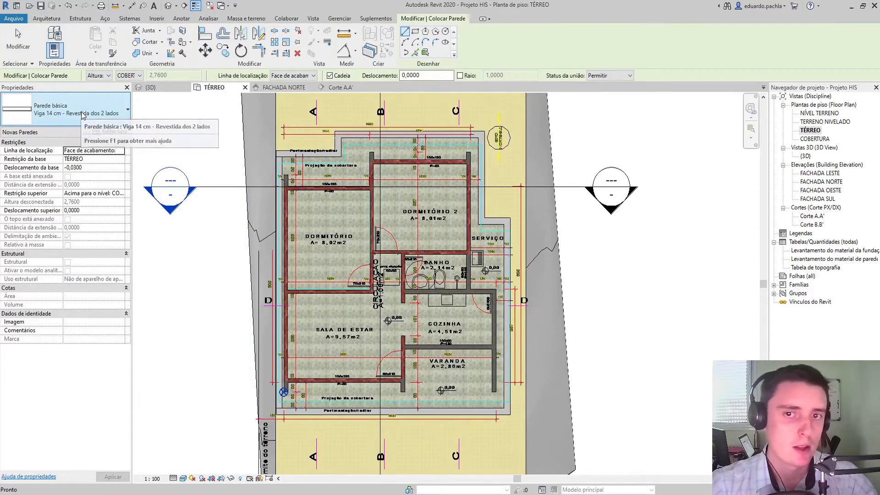
click(82, 114)
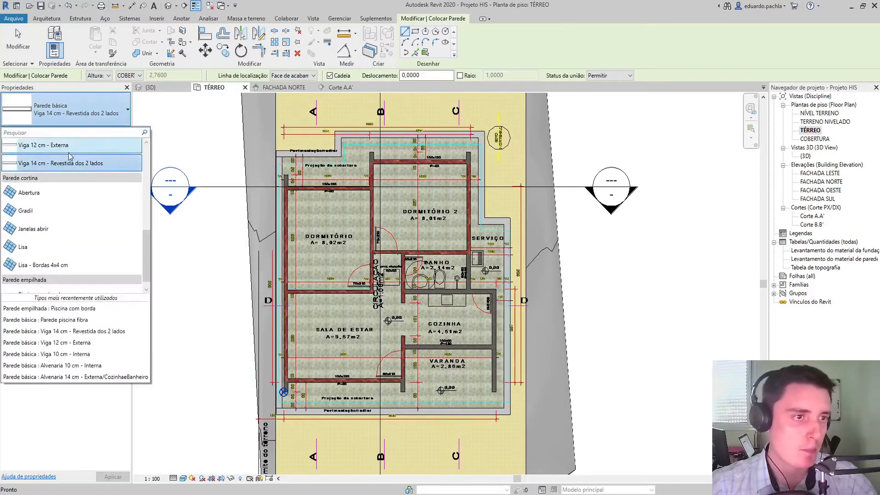
scroll(71, 177, up, 2)
click(62, 176)
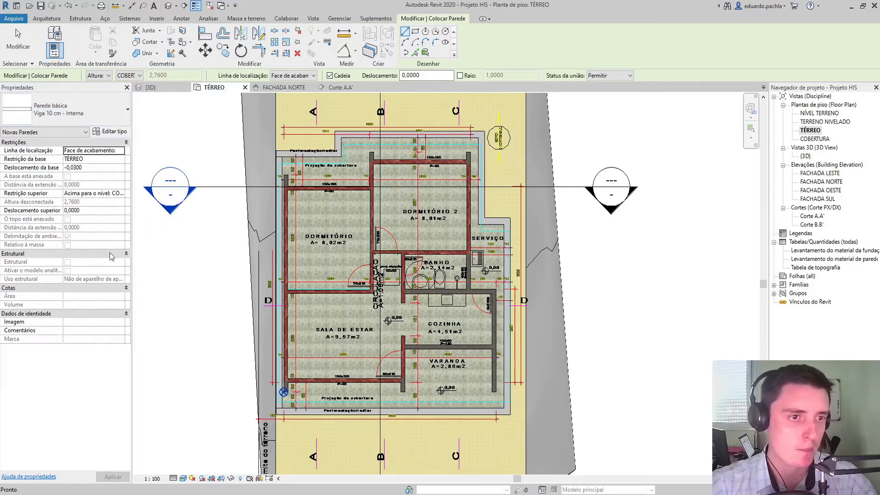
Set the new beam wall's base offset to 2,14, its top constraint to Não conectado and its unconnected height to 0,15.
click(93, 168)
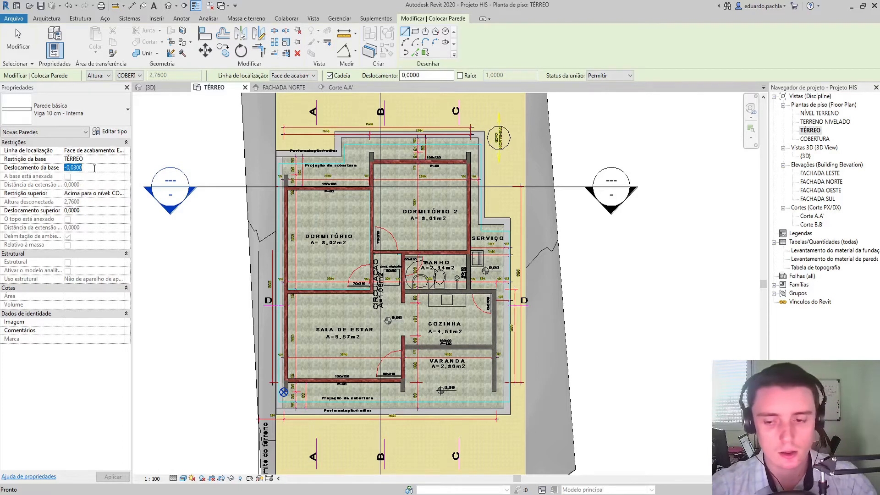
text(2,14)
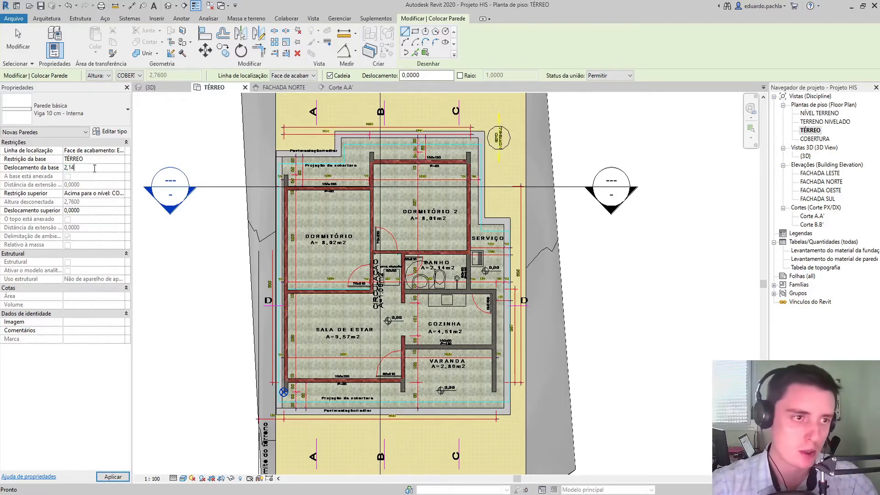
click(122, 196)
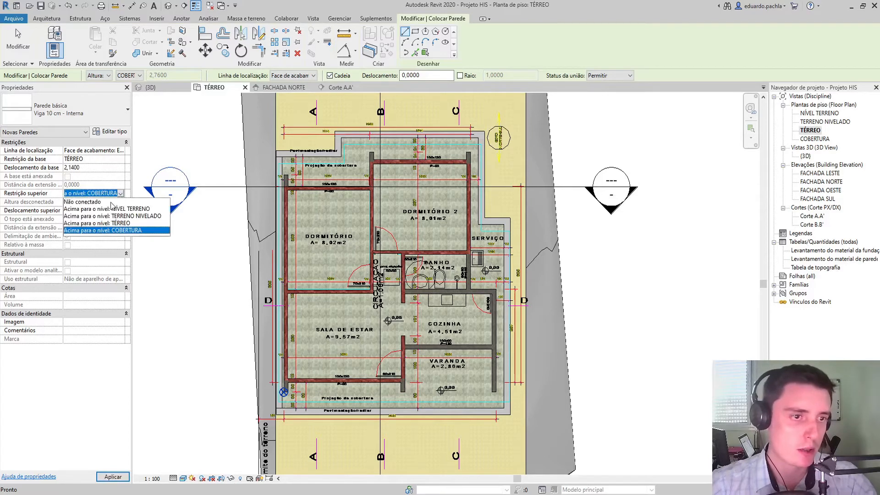
click(85, 202)
click(88, 202)
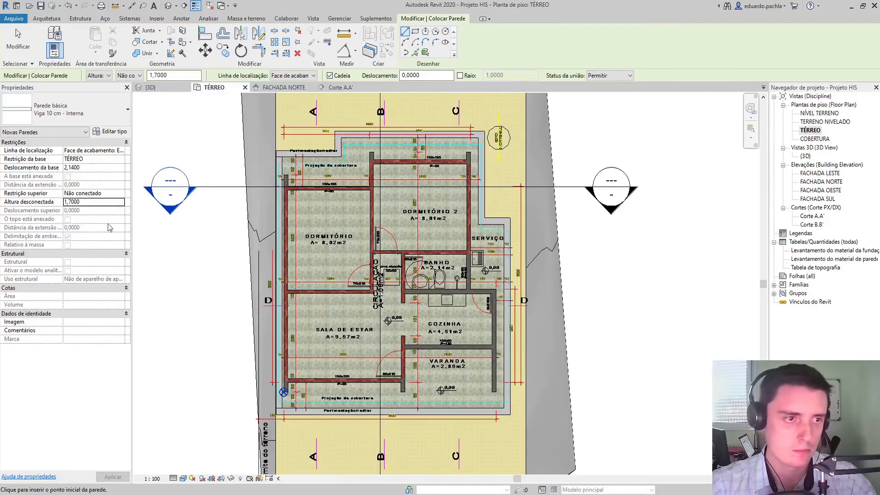
click(91, 202)
text(0,15)
key(Return)
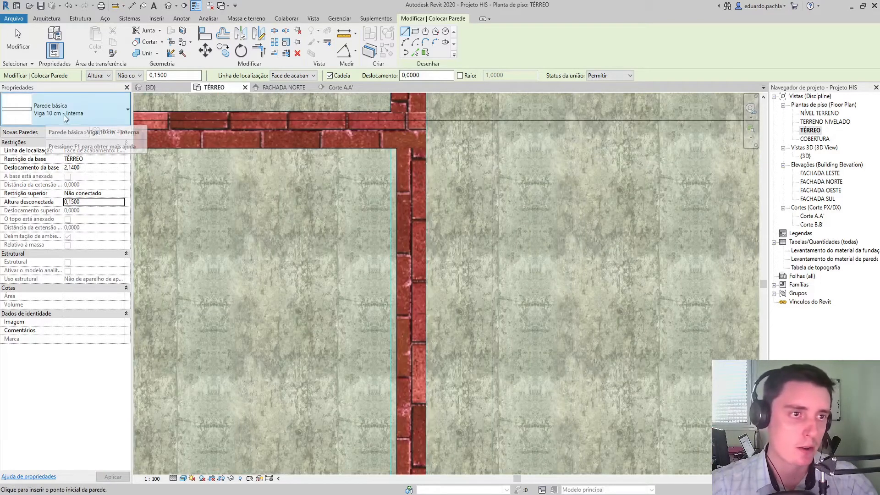
Draw the beam wall along the inner wall east of Dormitório, from its upper corner down to the wall's end at Circulação.
click(426, 148)
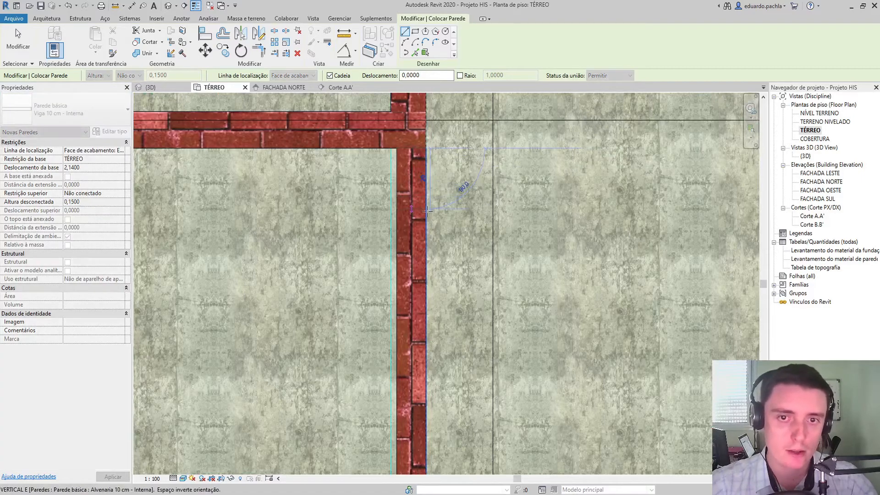
scroll(427, 210, down, 3)
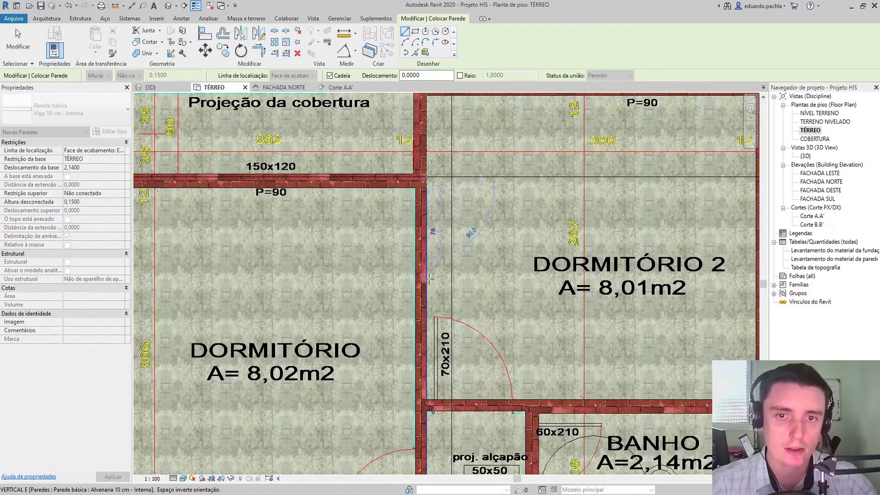
middle_drag(430, 309, 431, 192)
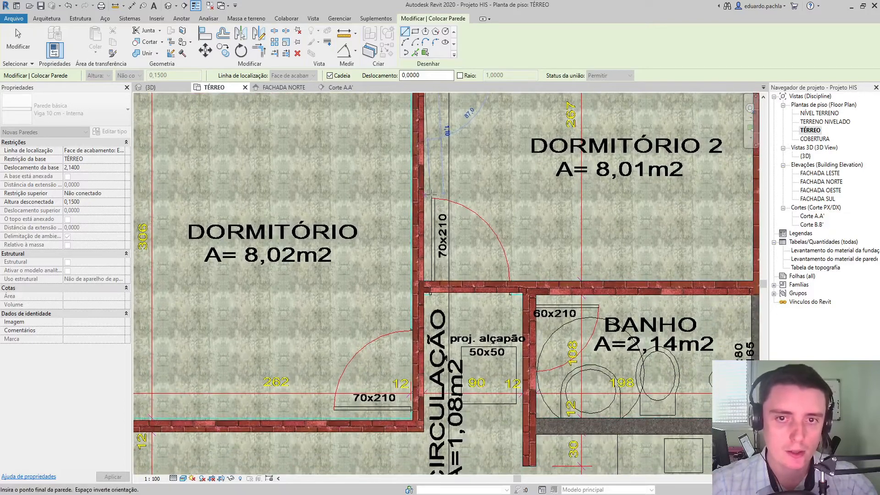
middle_drag(422, 428, 444, 335)
scroll(445, 338, up, 3)
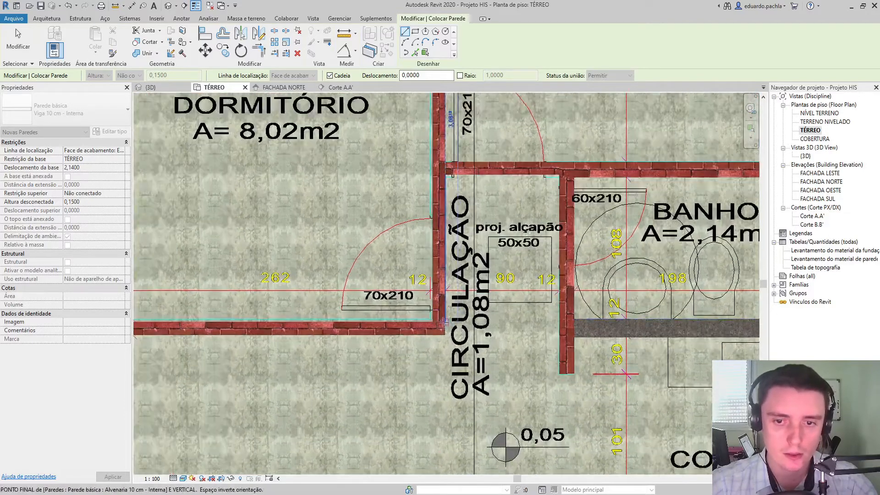
click(445, 338)
key(Escape)
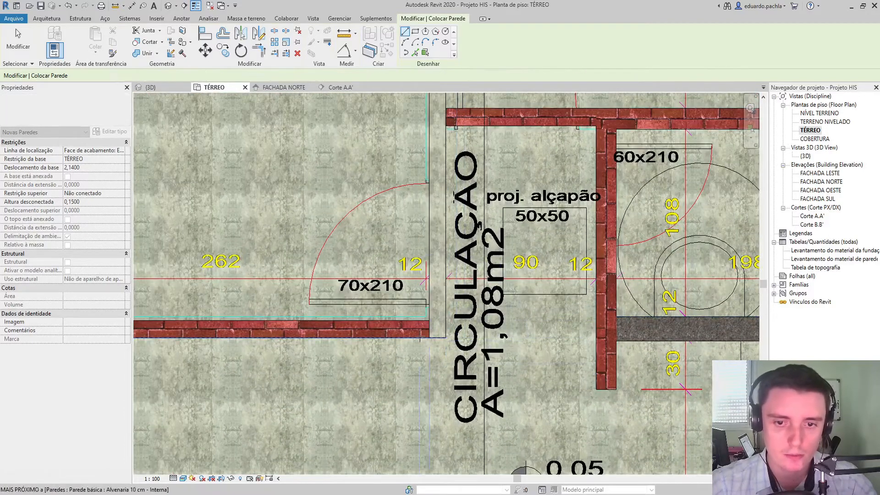
click(429, 339)
middle_drag(346, 342, 611, 350)
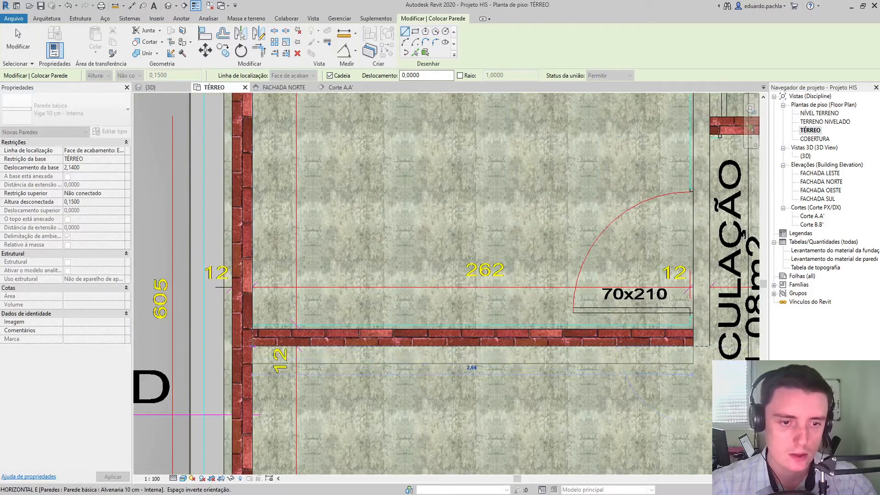
key(Escape)
scroll(418, 277, down, 5)
key(Escape)
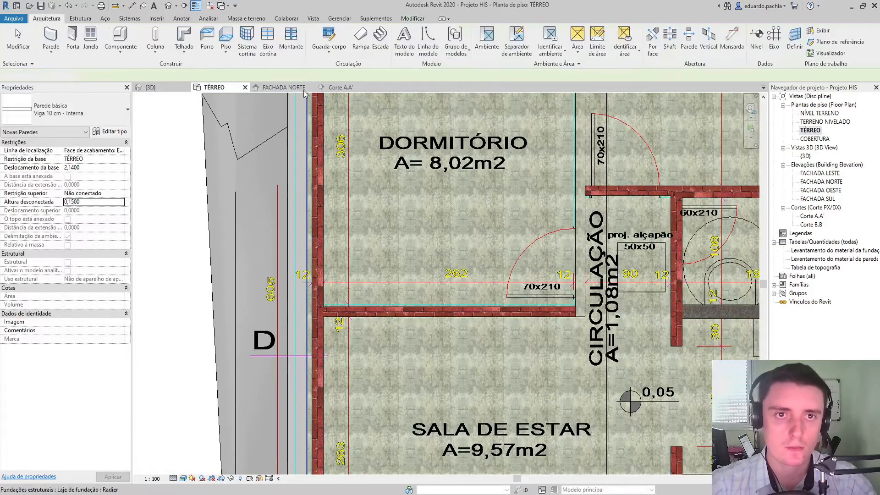
Close the FACHADA NORTE and Corte A.A' views and tile the TÉRREO plan beside the 3D view, framing the new beam.
click(301, 88)
click(314, 87)
click(304, 88)
click(305, 87)
drag(223, 90, 171, 89)
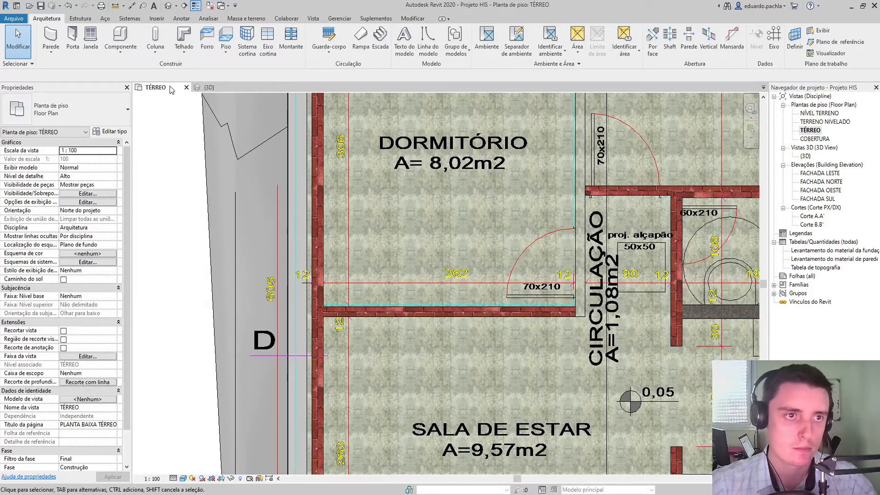
click(313, 18)
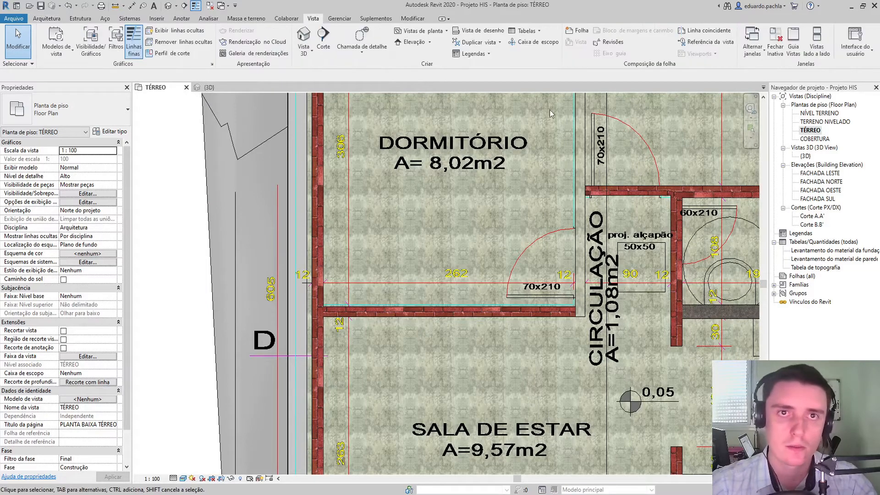
click(818, 46)
scroll(478, 311, down, 4)
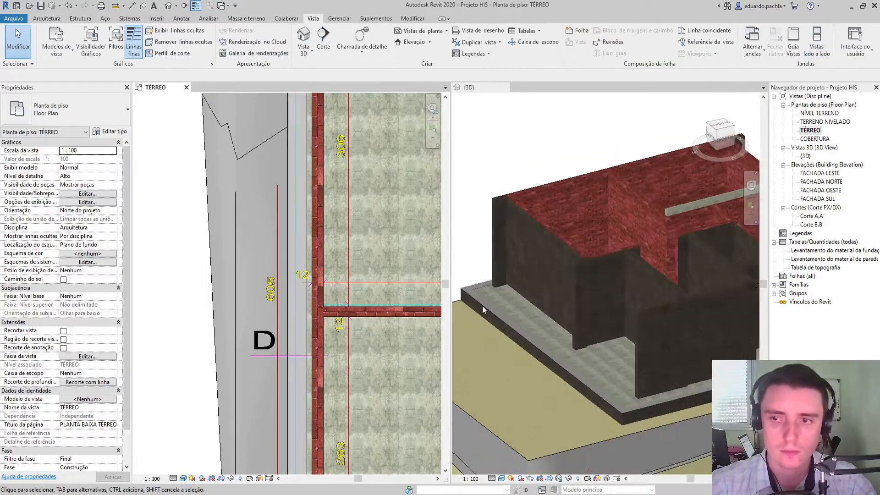
scroll(590, 266, up, 6)
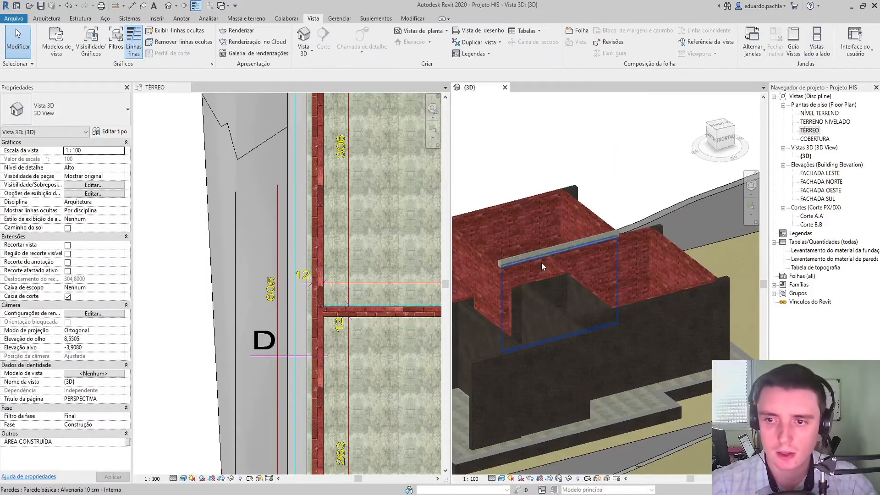
scroll(342, 326, down, 6)
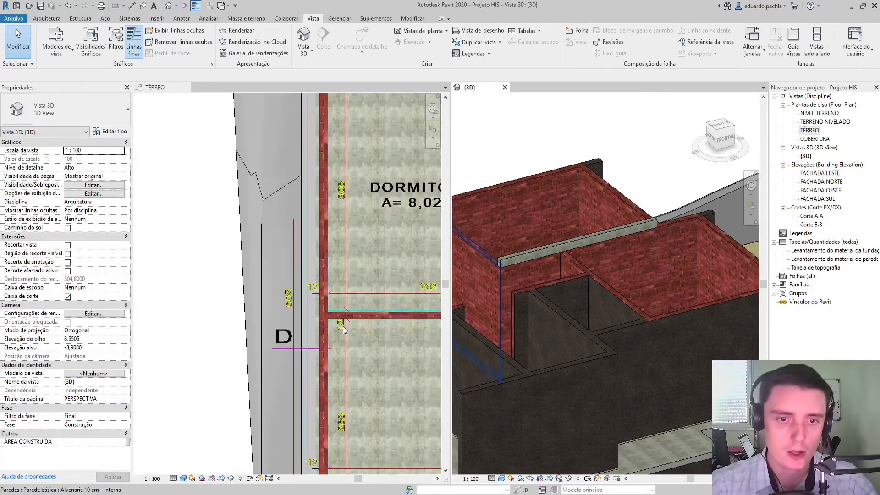
Draw a Viga 10 cm - Interna beam along the wall between Dormitório and Sala de Estar, from the Circulação end to the outer wall.
scroll(272, 337, up, 2)
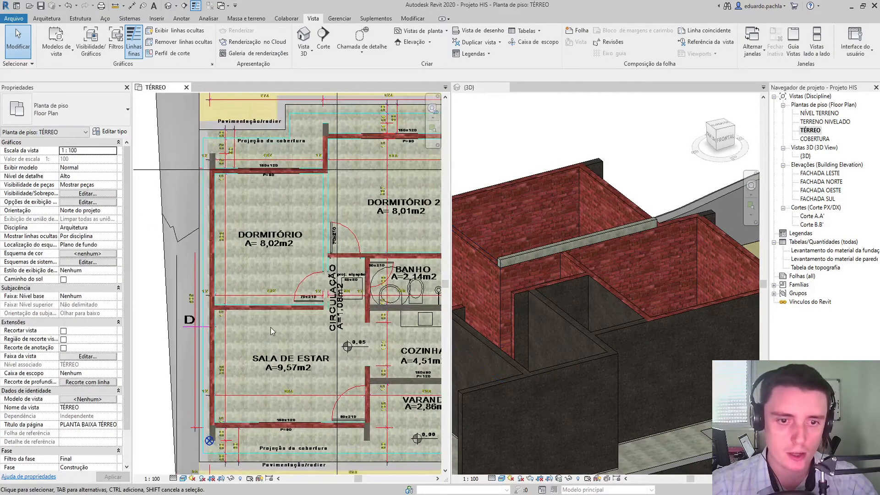
click(46, 18)
click(42, 39)
scroll(329, 316, up, 4)
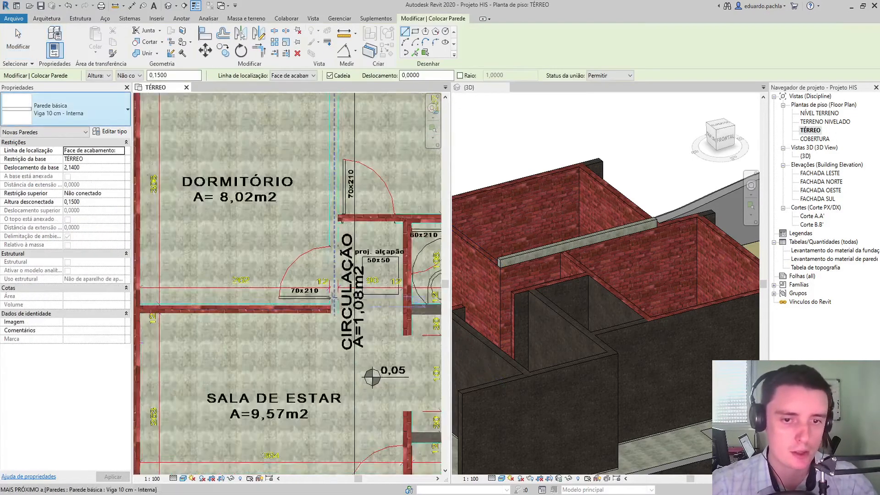
click(340, 311)
middle_drag(282, 312, 349, 314)
scroll(324, 313, down, 4)
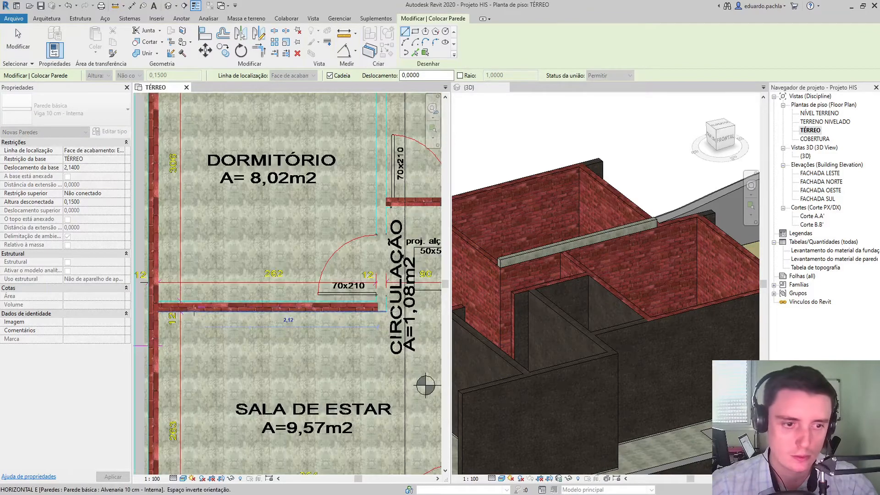
scroll(155, 313, up, 5)
click(139, 314)
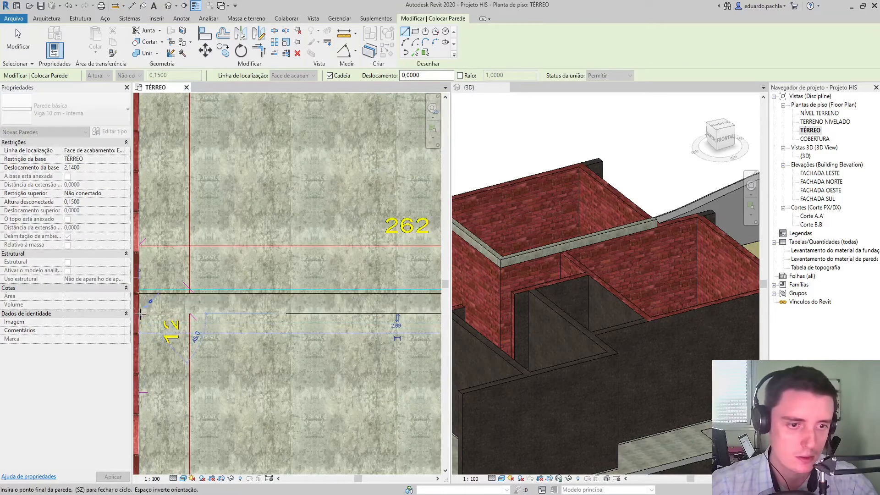
key(Escape)
scroll(266, 291, down, 4)
scroll(265, 291, down, 1)
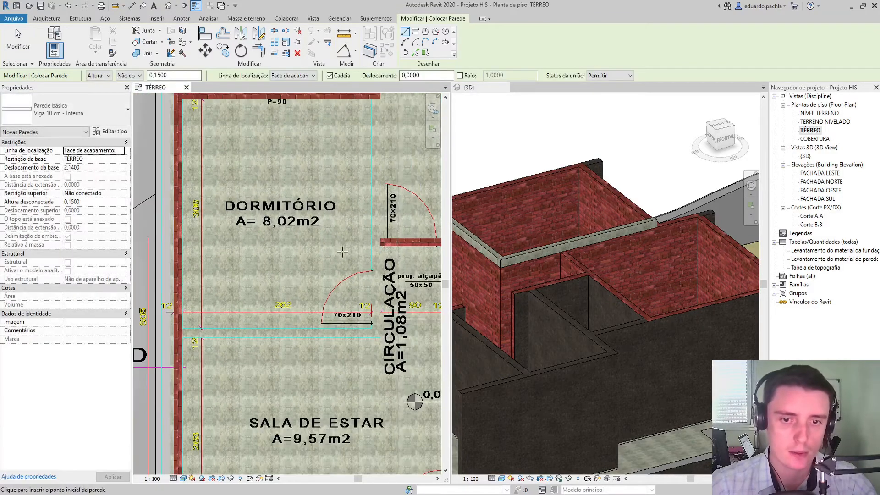
Draw a 90 cm long beam along the wall between Dormitório 2 and Circulação, from the Banho wall to the wall's free end.
middle_drag(332, 249, 279, 299)
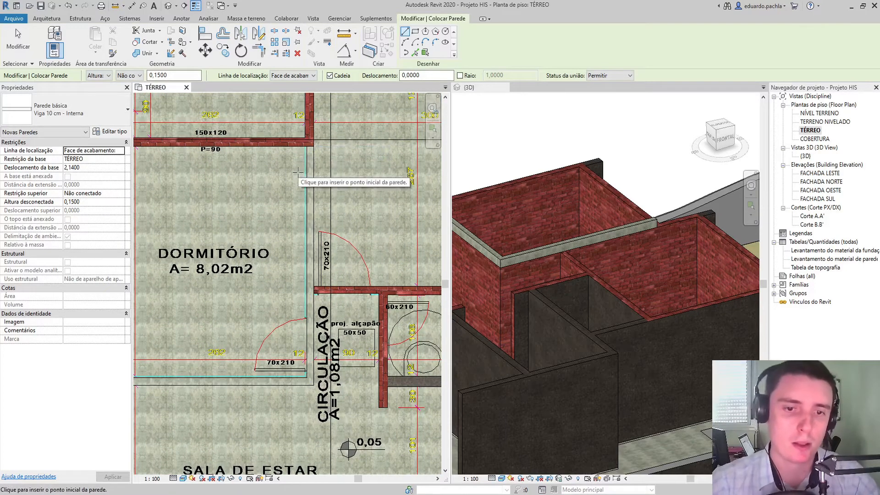
scroll(298, 171, down, 2)
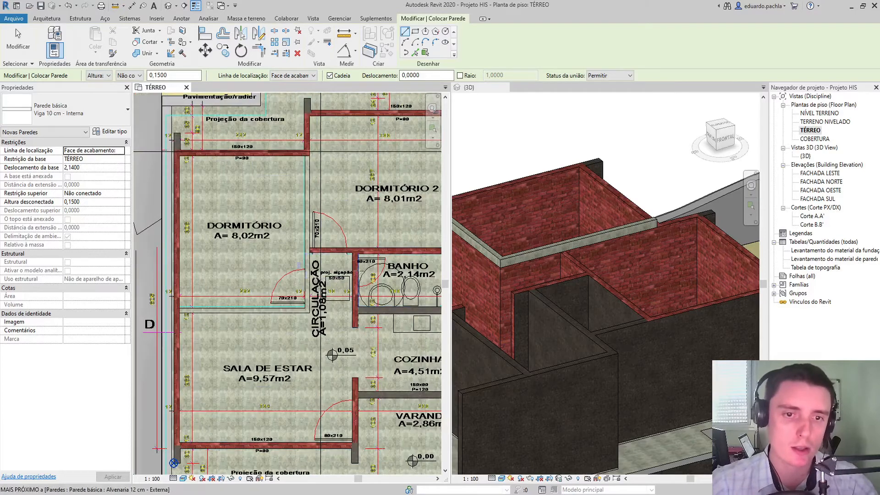
scroll(348, 257, up, 3)
click(378, 246)
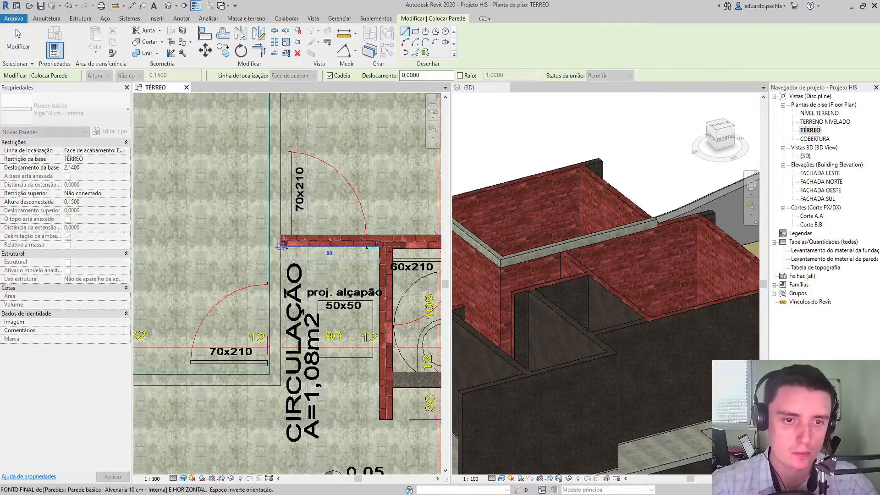
click(282, 246)
key(Escape)
scroll(297, 256, down, 2)
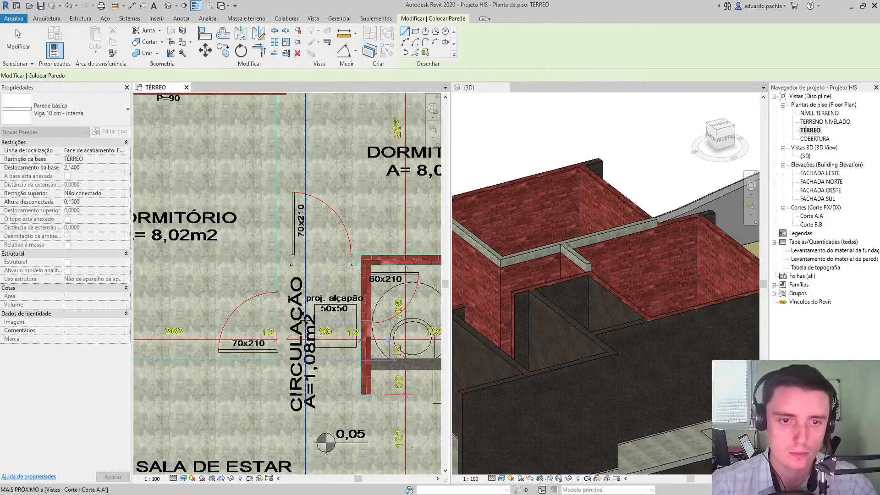
Start a new wall using the type Viga 12 cm - Externa with its location line at Face de acabamento: Externa.
scroll(320, 321, up, 2)
scroll(320, 321, down, 2)
middle_drag(344, 234, 316, 297)
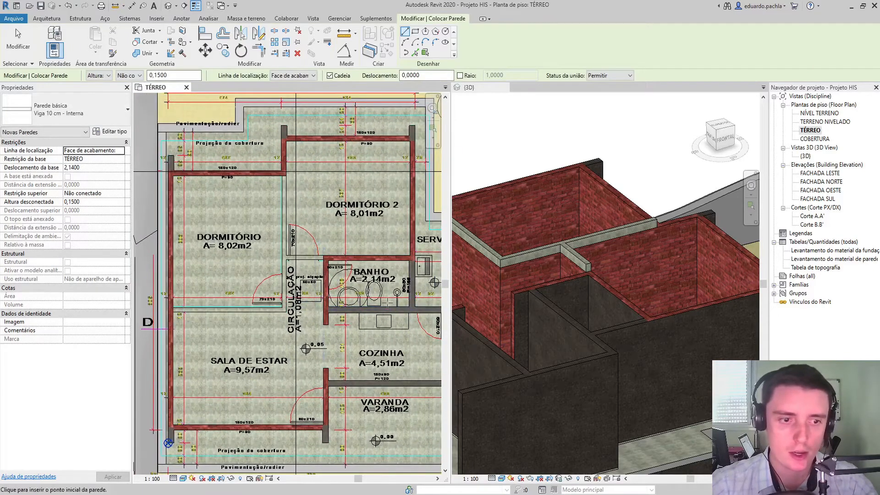
scroll(387, 302, down, 2)
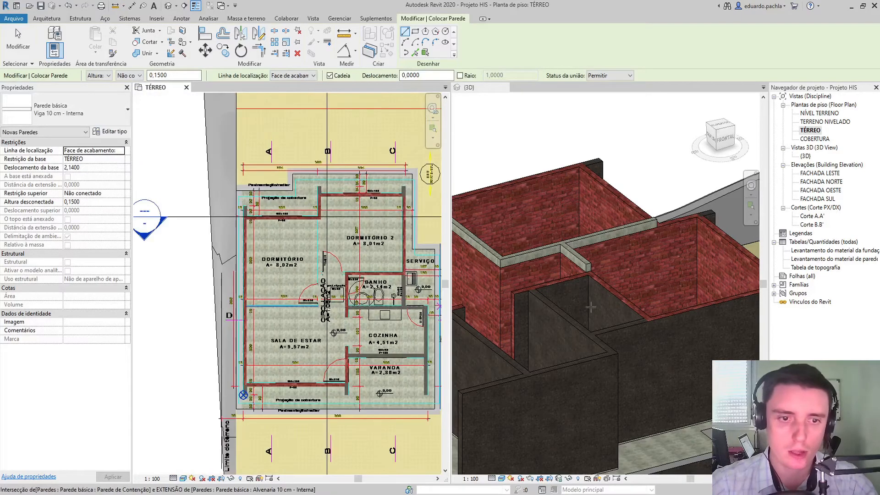
scroll(581, 306, down, 4)
scroll(582, 307, up, 3)
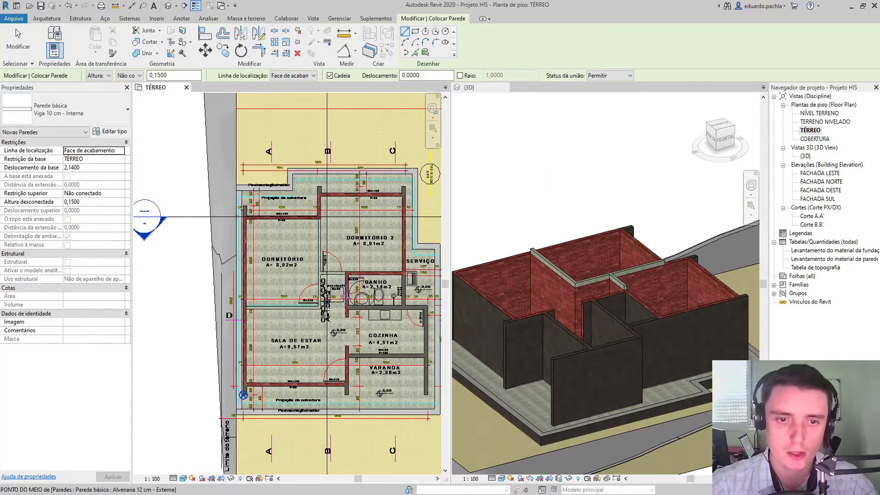
key(Escape)
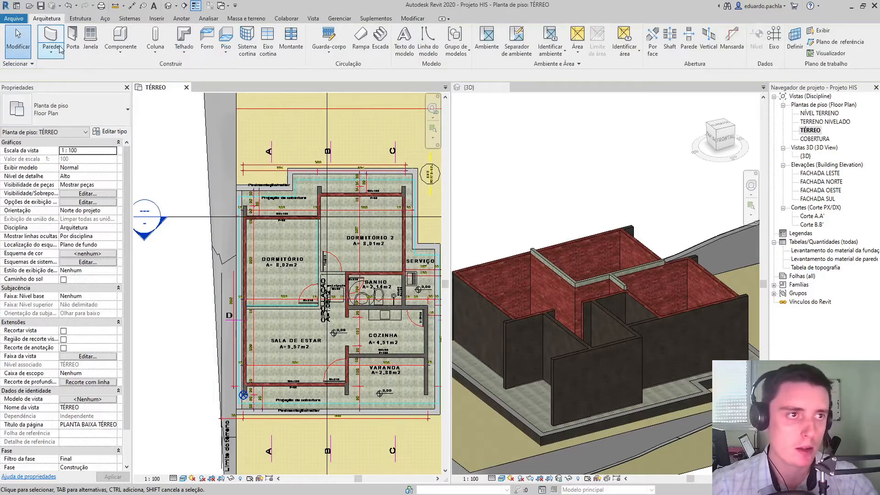
click(61, 39)
click(81, 111)
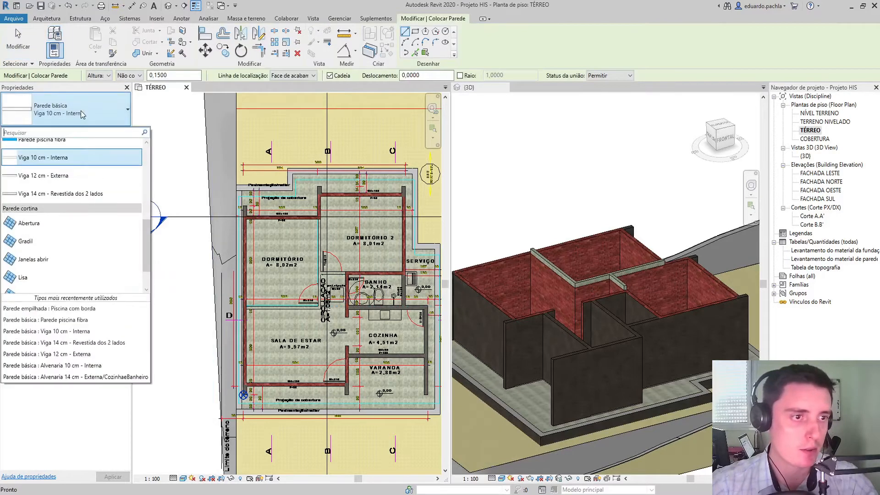
click(67, 180)
middle_drag(392, 121, 313, 104)
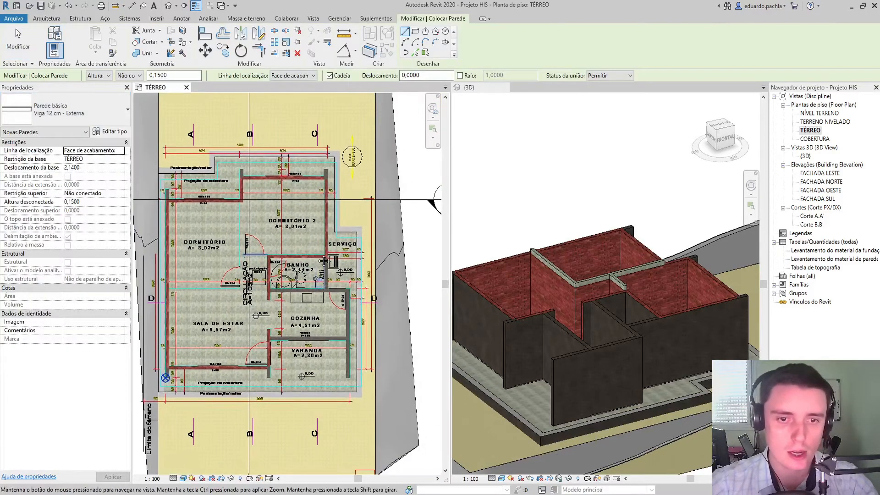
click(311, 75)
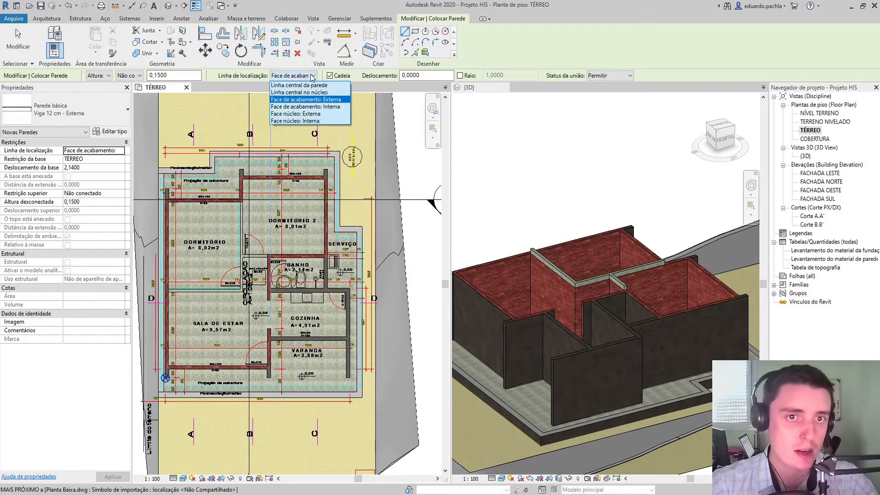
click(311, 99)
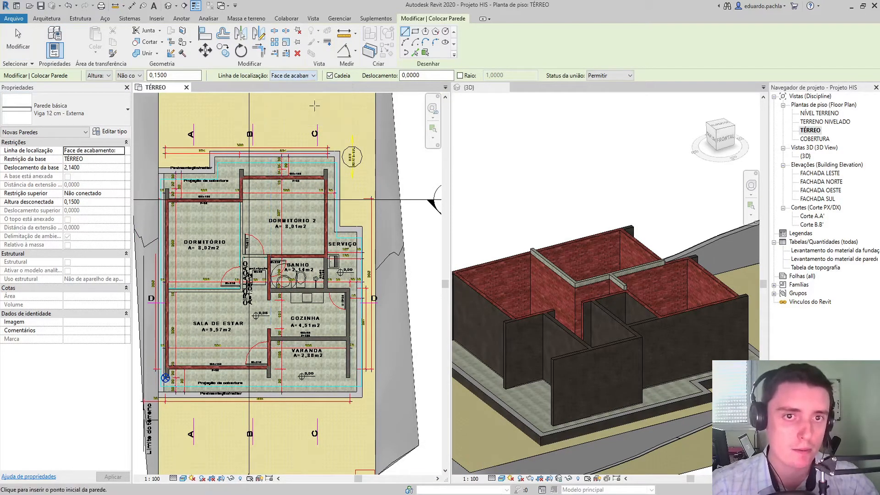
Draw a chained 12 cm beam along the Dormitório 2–Banho wall and down the Banho–Circulação wall to the Cozinha wall.
scroll(284, 260, up, 5)
middle_drag(372, 266, 344, 269)
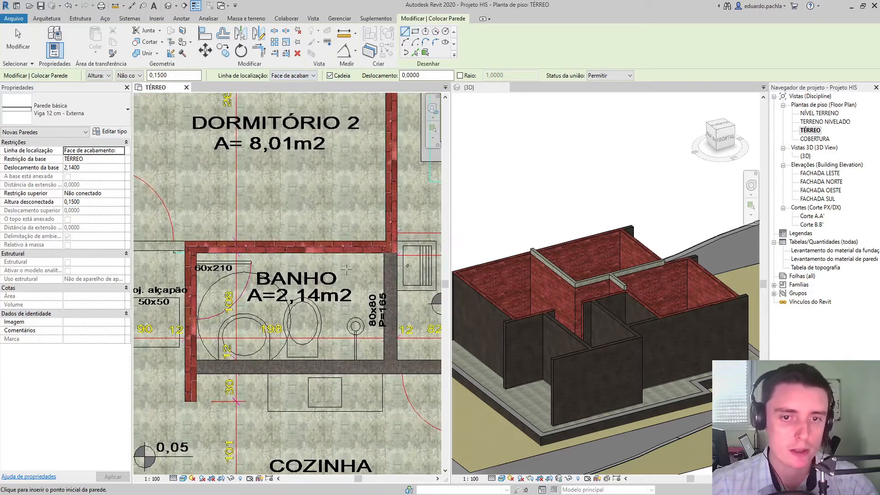
click(383, 252)
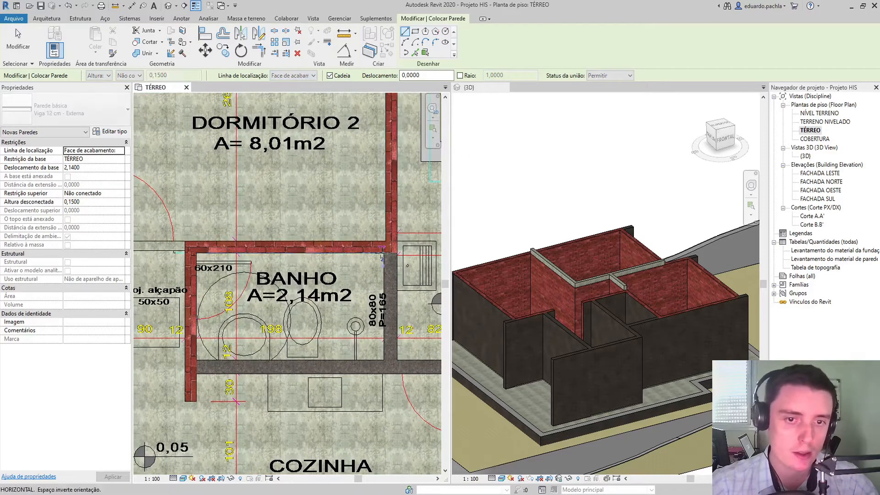
scroll(298, 259, up, 5)
scroll(298, 257, down, 3)
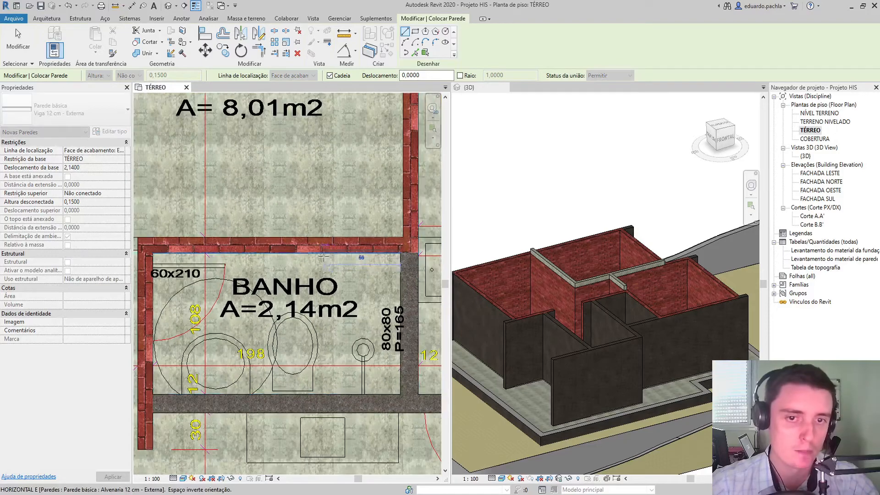
click(152, 252)
middle_drag(152, 251, 208, 215)
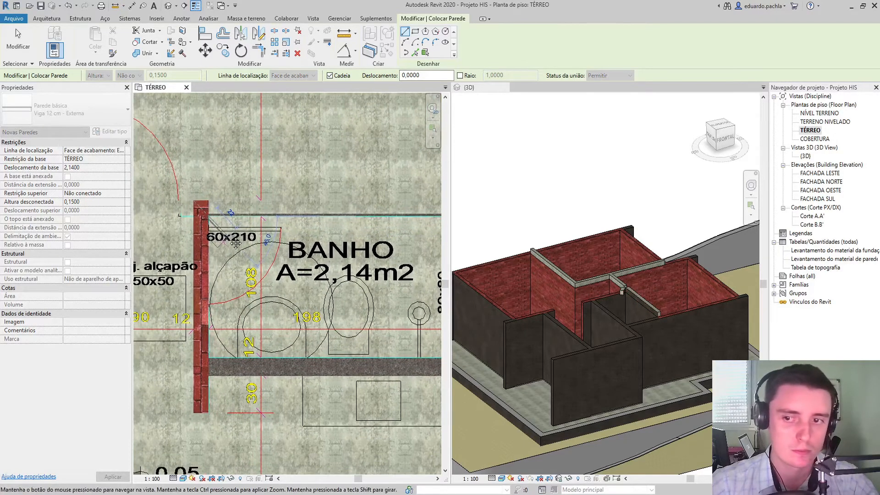
click(208, 357)
scroll(209, 339, down, 2)
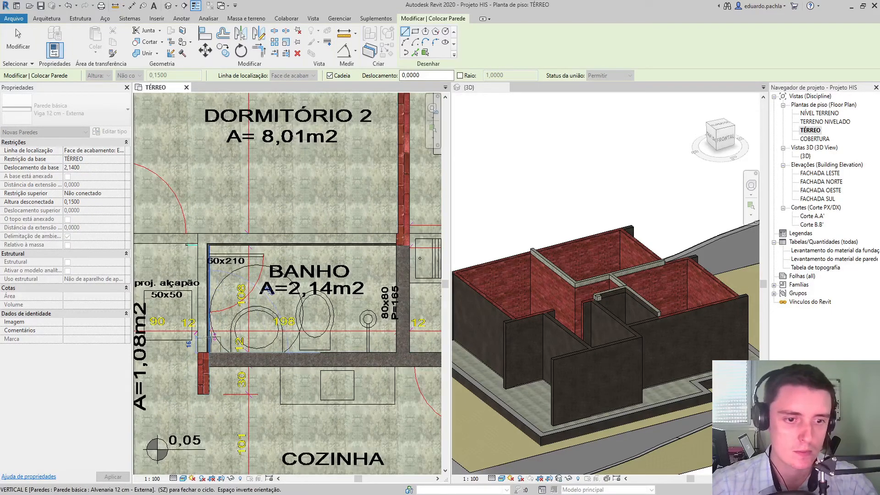
key(Escape)
Examine the new beams over the Banho walls from several angles in the 3D view.
scroll(664, 310, up, 3)
shift+middle_drag(631, 330, 520, 326)
scroll(518, 244, up, 2)
shift+middle_drag(518, 244, 592, 205)
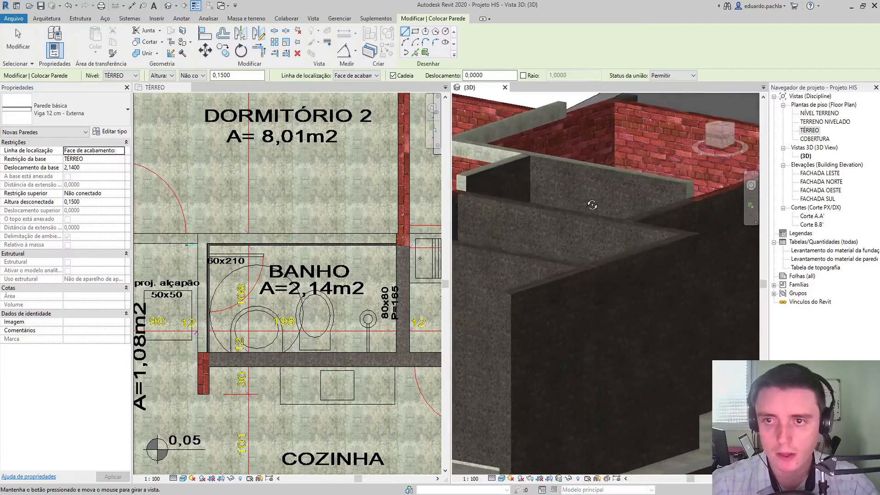
scroll(595, 210, down, 3)
shift+middle_drag(613, 247, 733, 339)
scroll(275, 275, down, 3)
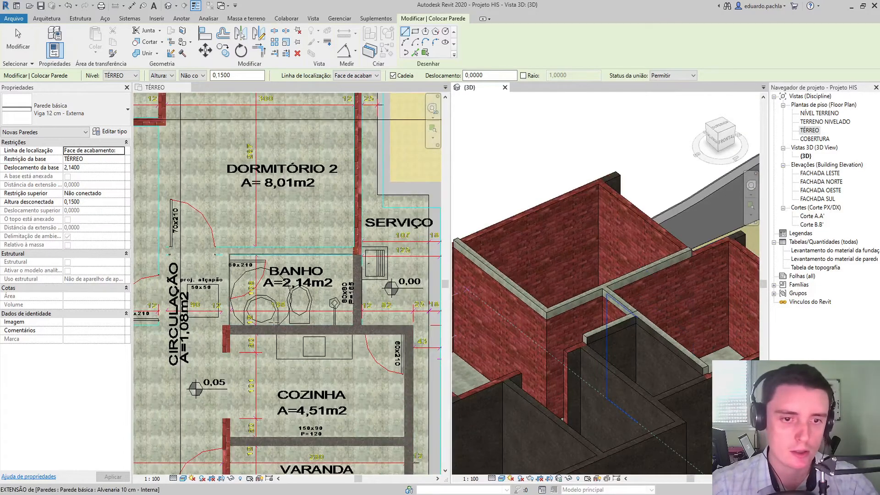
Draw a beam about 28 cm long on the short wall between Sala de Estar and Cozinha, from the Varanda wall to its free end.
middle_drag(289, 326, 326, 200)
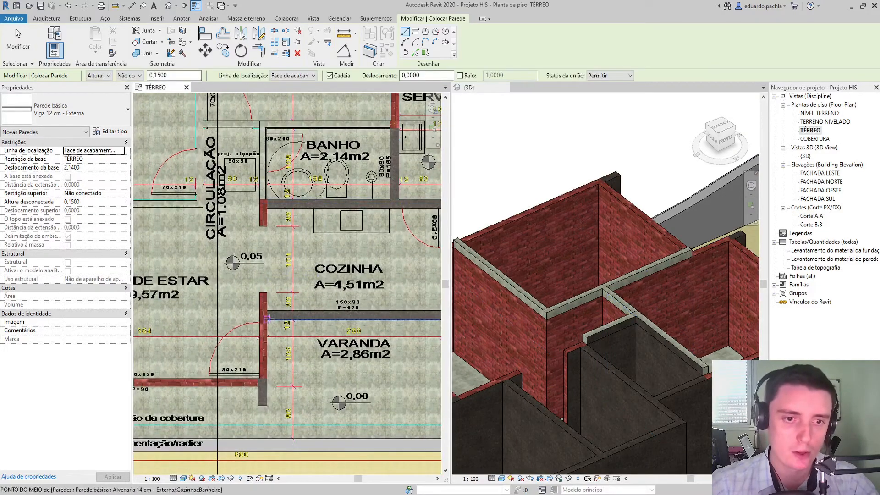
scroll(265, 321, up, 1)
click(266, 308)
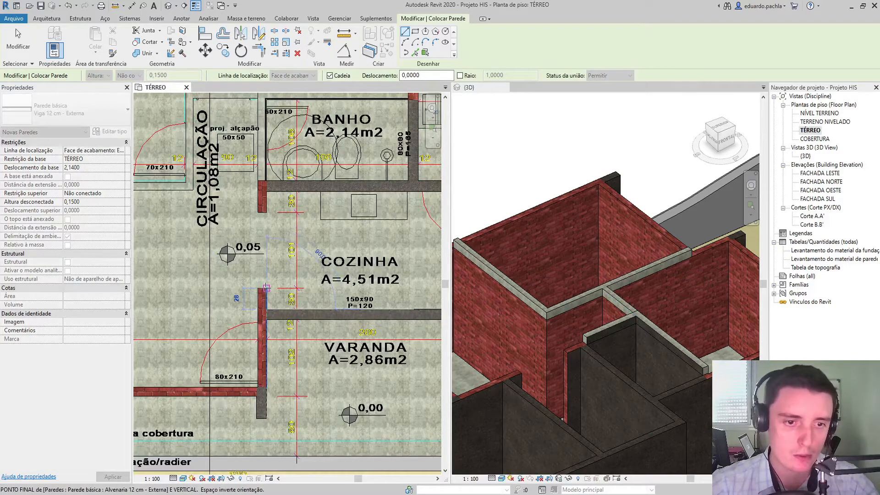
key(Escape)
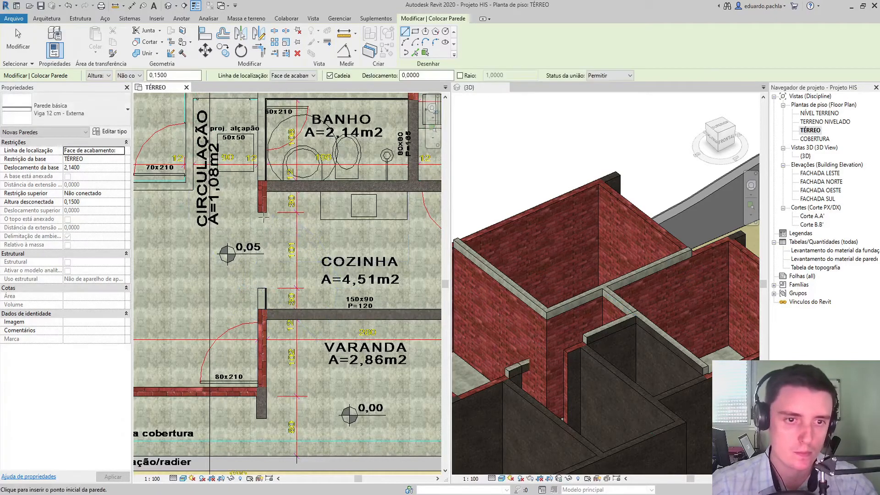
Draw a beam on the short wall piece between Circulação and Cozinha, from its free end up to the Banho beam.
click(266, 213)
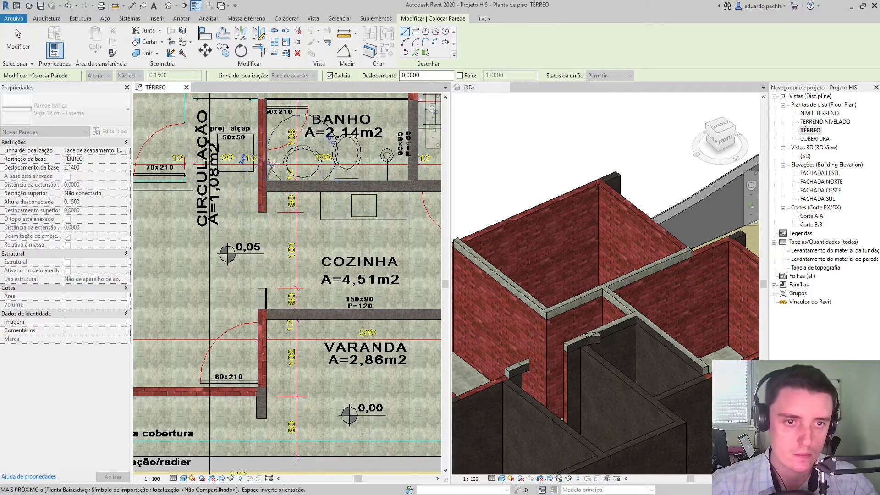
key(Escape)
scroll(319, 219, down, 3)
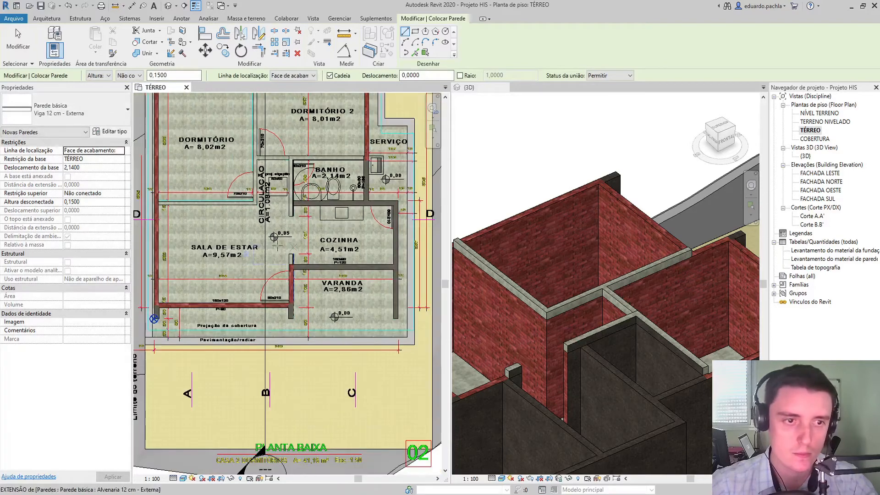
scroll(289, 303, up, 4)
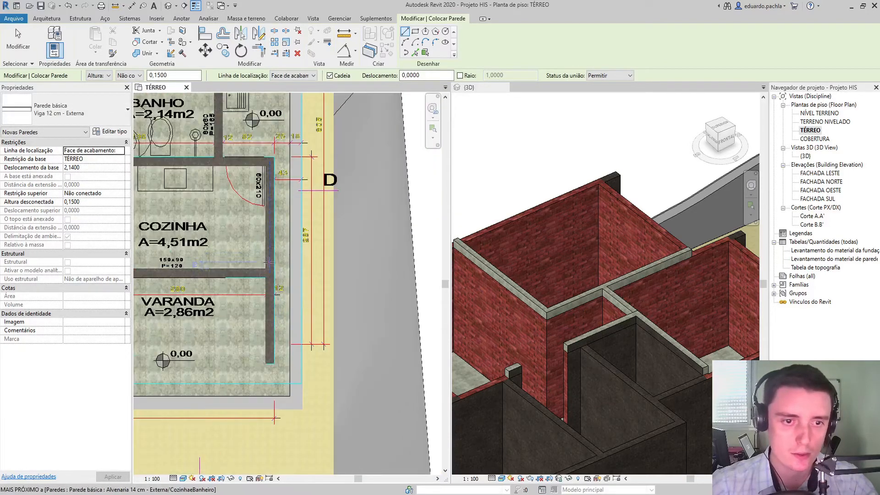
middle_drag(272, 238, 310, 254)
click(310, 225)
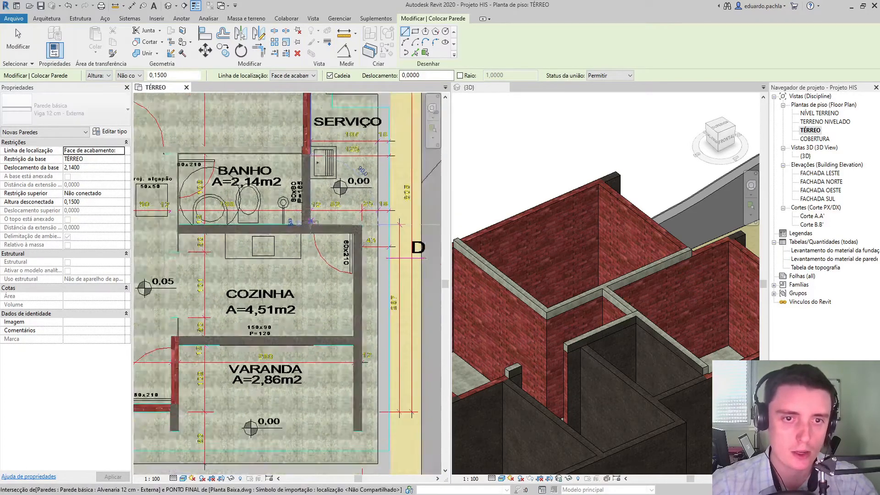
scroll(310, 226, down, 4)
scroll(313, 236, up, 2)
key(Escape)
Draw a 12 cm beam along the Dormitório 2–Serviço wall, from the Banho corner up to Dormitório 2's outer corner.
scroll(316, 258, up, 4)
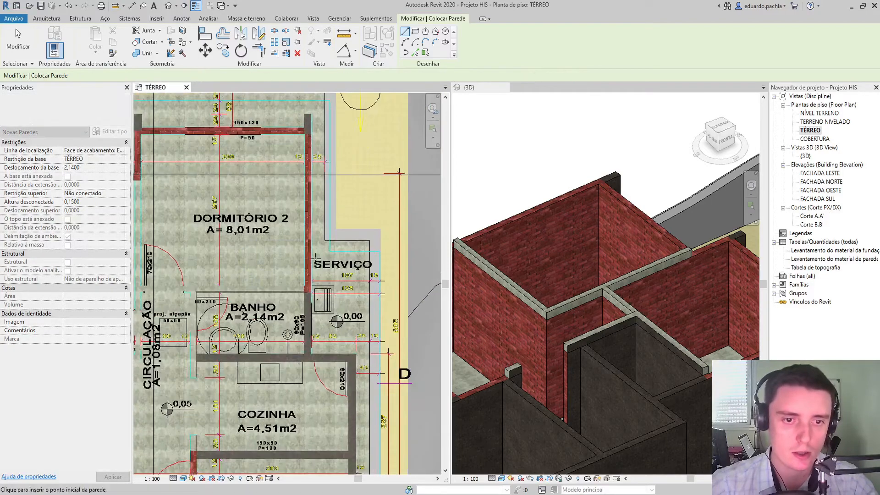
click(311, 281)
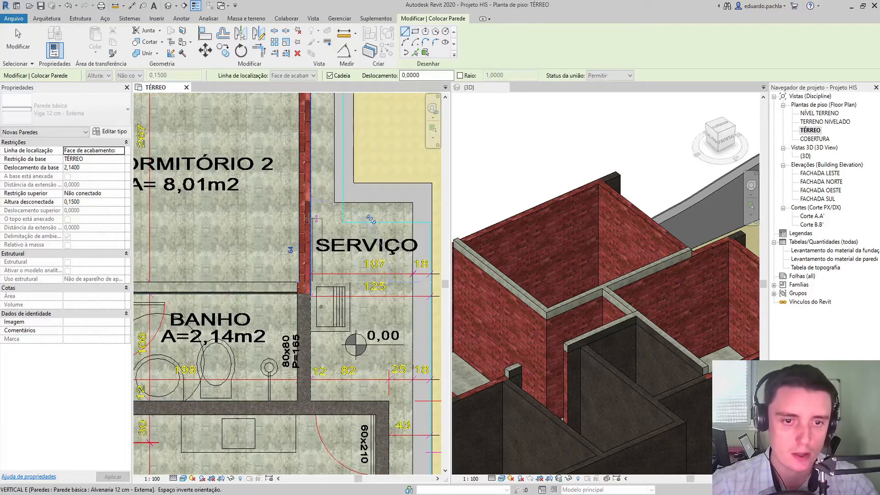
scroll(310, 281, down, 3)
middle_drag(317, 182, 335, 335)
scroll(325, 282, up, 3)
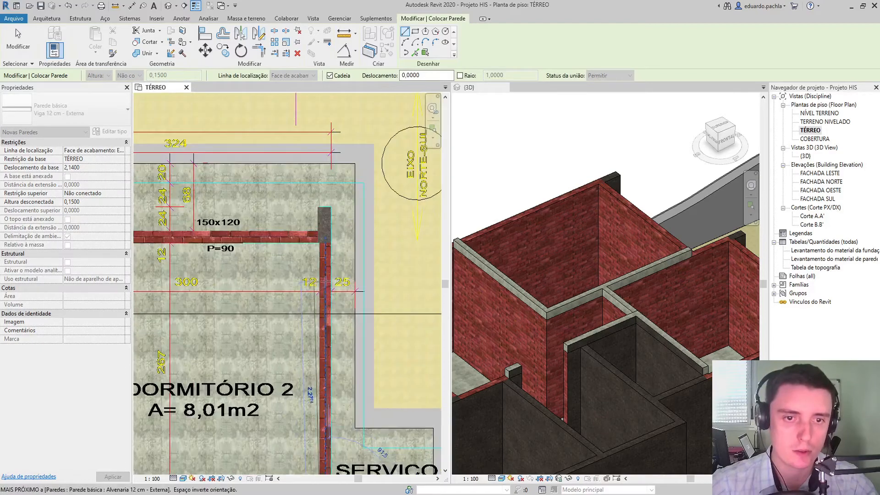
click(331, 231)
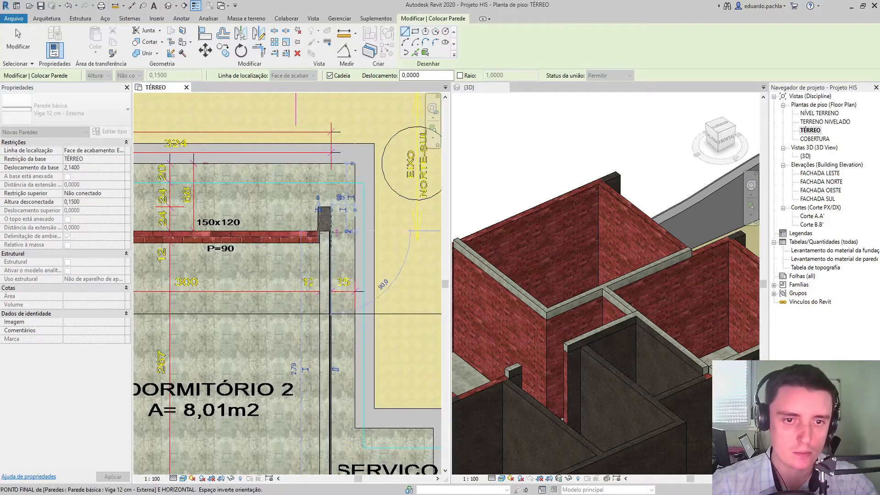
Continue the chained 12 cm beam along Dormitório 2's window wall, down the short offset wall and along Dormitório's window wall to its outer corner.
scroll(279, 227, down, 3)
scroll(297, 237, up, 3)
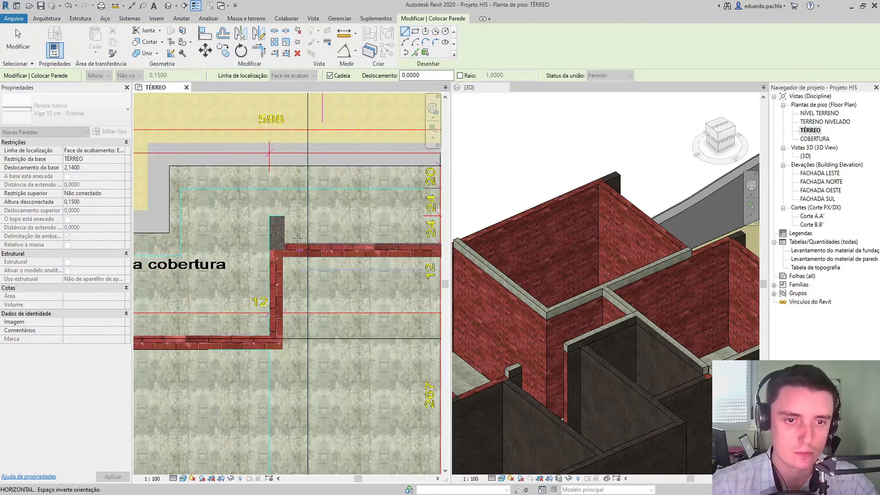
click(269, 243)
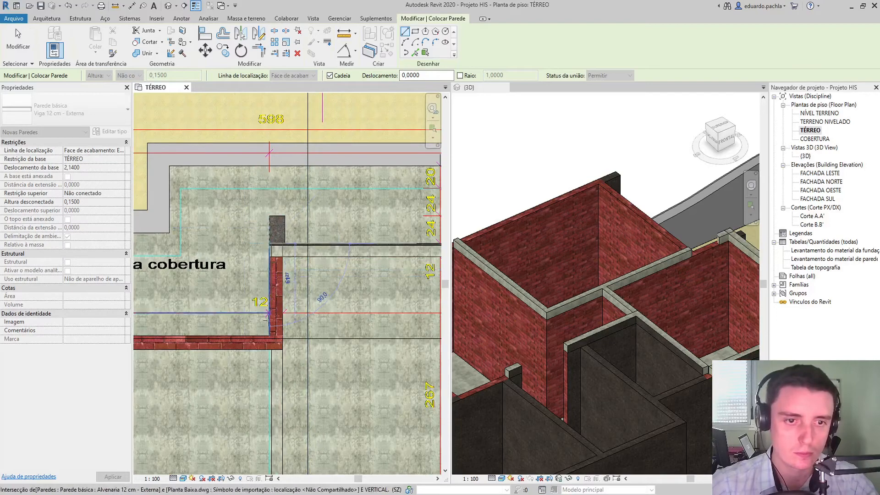
scroll(243, 334, down, 4)
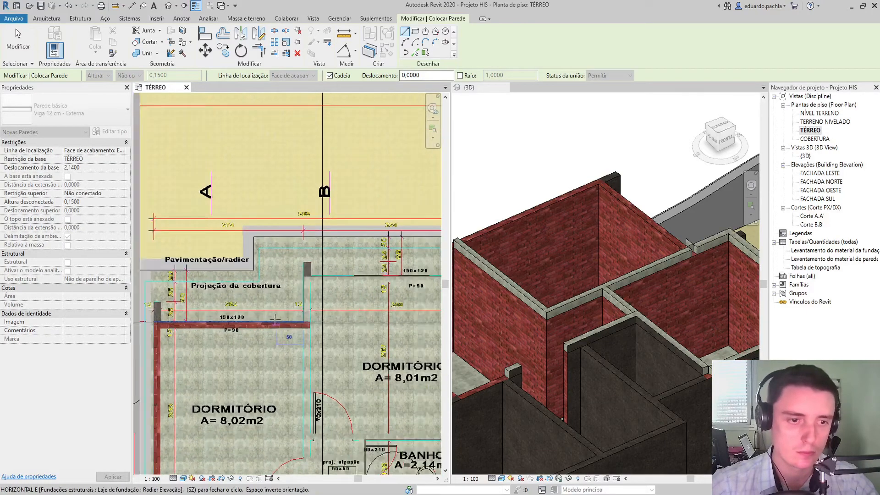
click(183, 320)
key(Escape)
Draw a 12 cm beam along Sala de Estar's window wall, from its outer corner to the Varanda wall.
scroll(577, 305, down, 5)
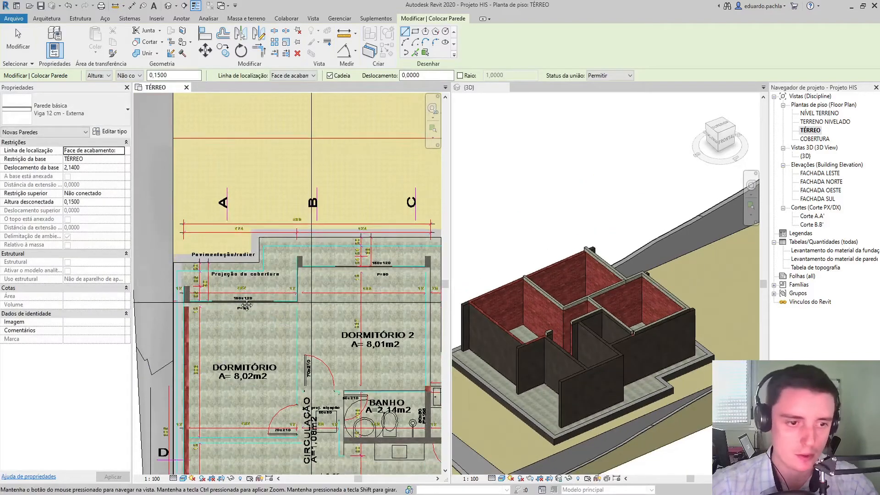
scroll(233, 366, down, 2)
scroll(233, 367, up, 5)
scroll(233, 367, up, 5)
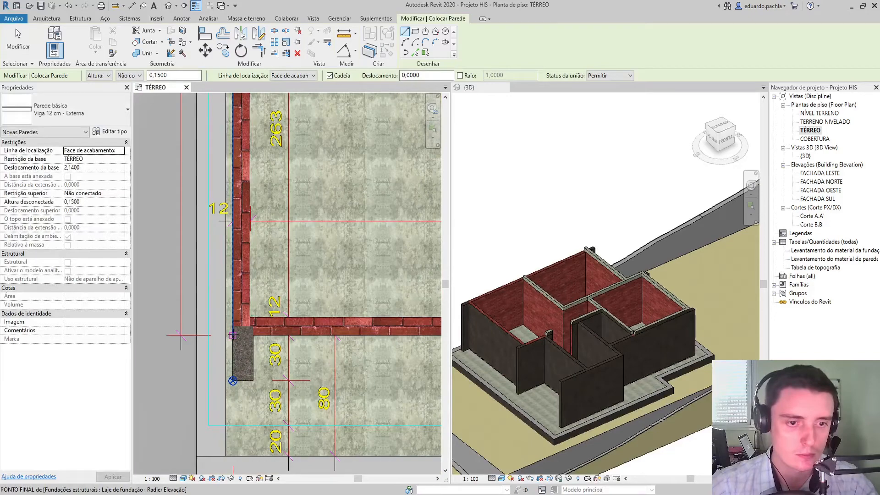
click(234, 334)
scroll(284, 334, down, 3)
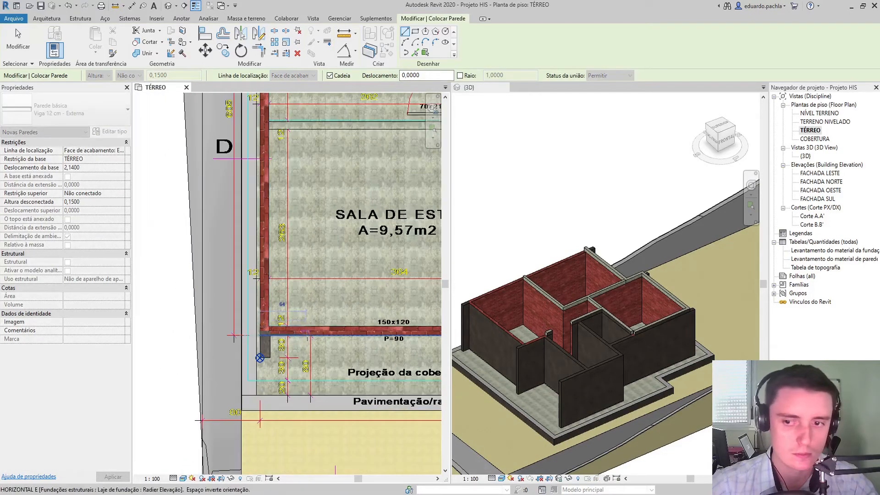
scroll(311, 336, up, 4)
scroll(335, 336, down, 4)
scroll(412, 335, up, 4)
scroll(367, 334, down, 3)
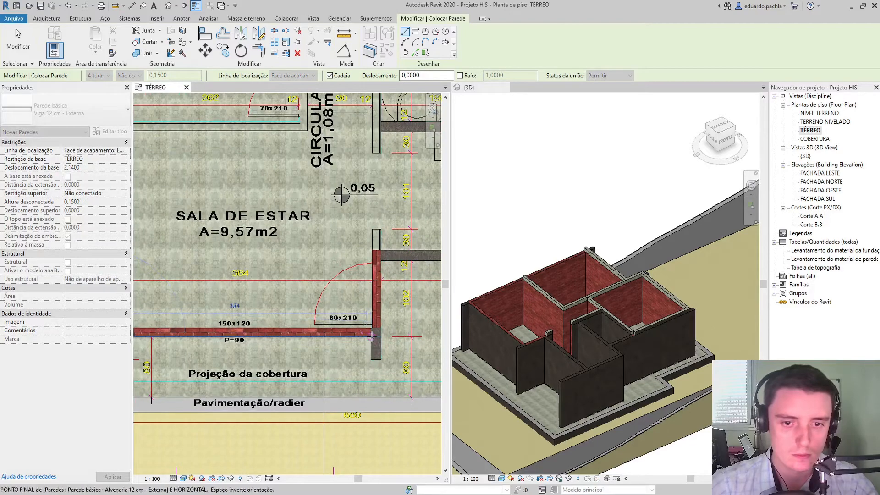
click(369, 338)
key(Escape)
Draw a 12 cm beam along the long outer wall of Sala de Estar and Dormitório, joining the beams on their window walls.
scroll(369, 338, down, 3)
scroll(185, 324, up, 6)
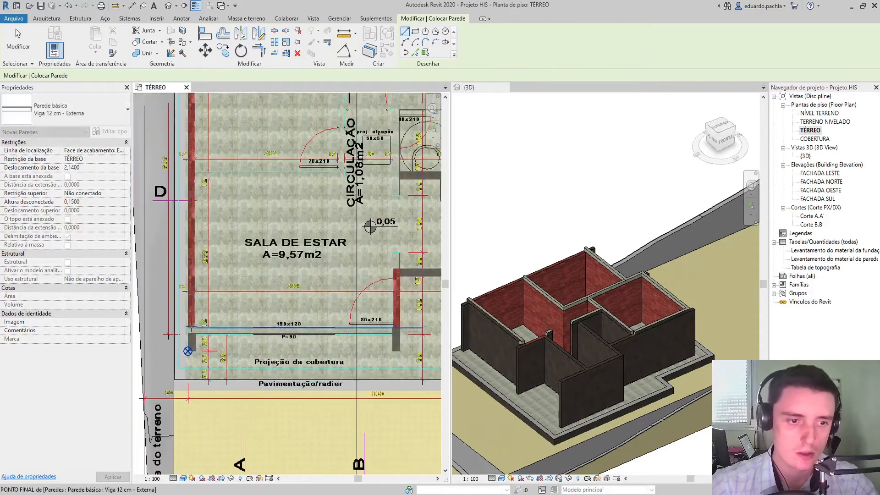
click(185, 324)
scroll(192, 330, down, 5)
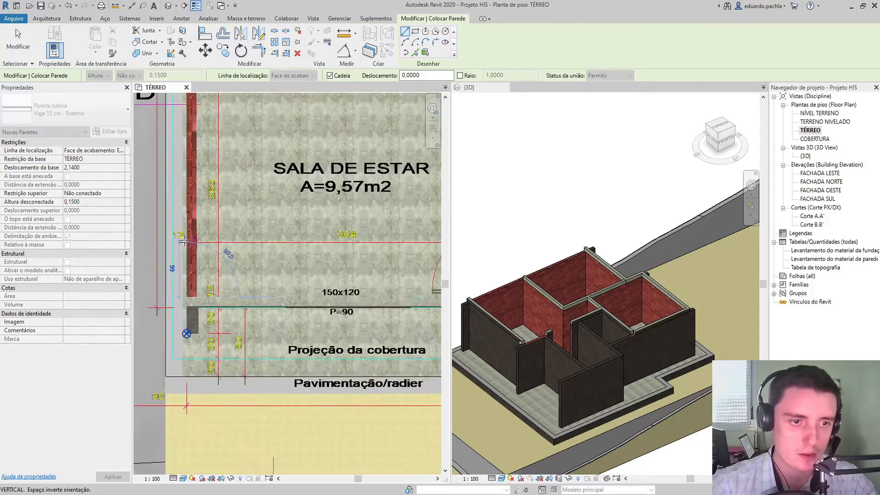
scroll(269, 435, up, 3)
scroll(263, 168, up, 2)
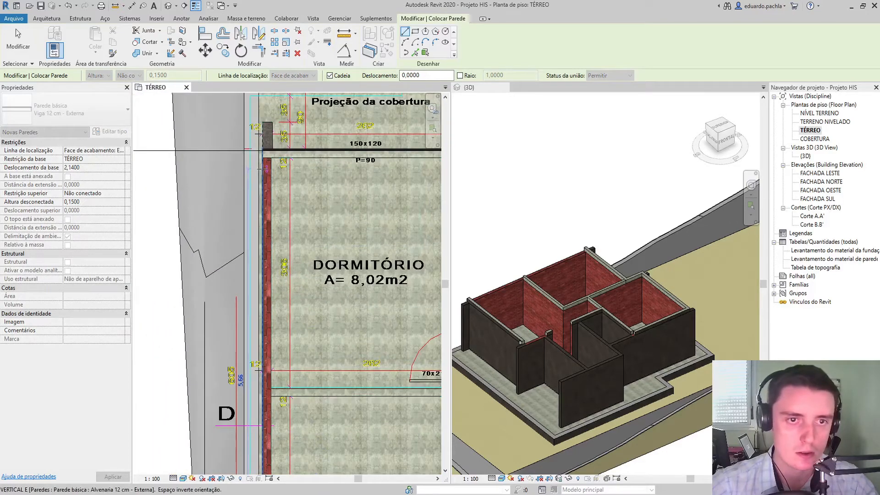
click(262, 158)
key(Escape)
Draw a 12 cm beam on the Sala de Estar–Varanda wall, from the window-wall beam to the Cozinha–Varanda wall.
scroll(263, 246, down, 3)
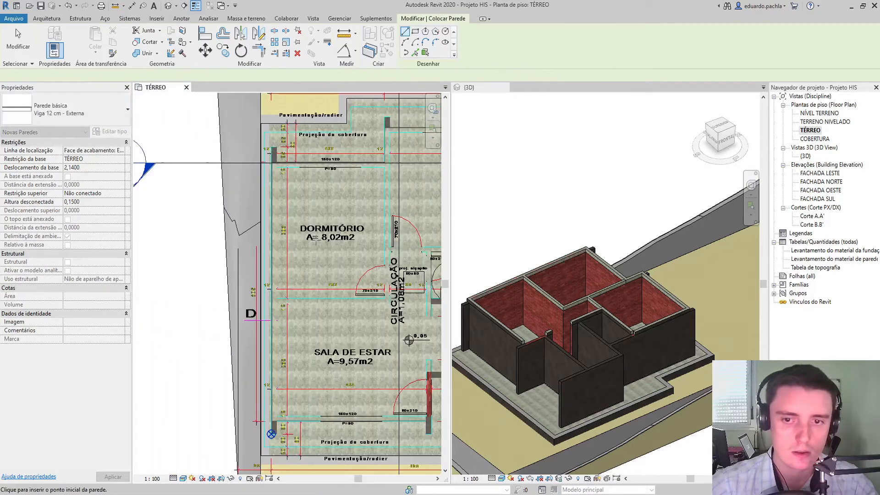
scroll(293, 339, up, 6)
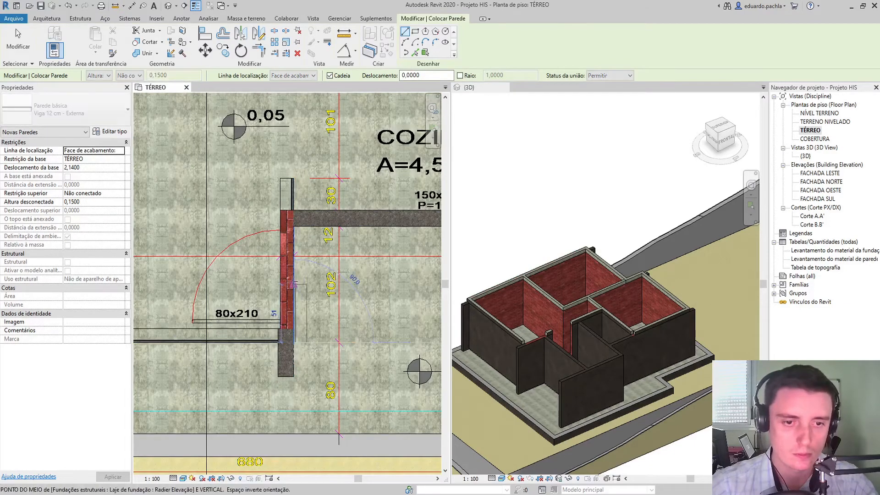
click(293, 342)
click(293, 226)
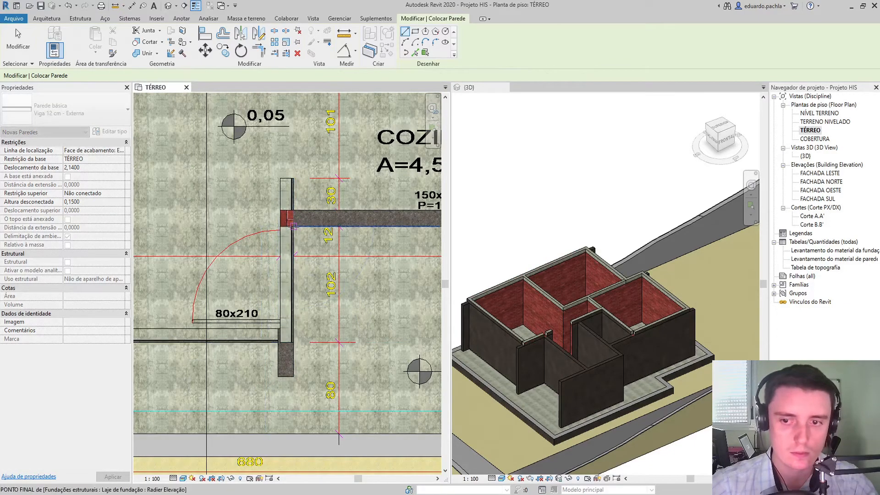
key(Escape)
scroll(295, 229, down, 3)
middle_drag(315, 255, 199, 280)
middle_drag(309, 303, 286, 358)
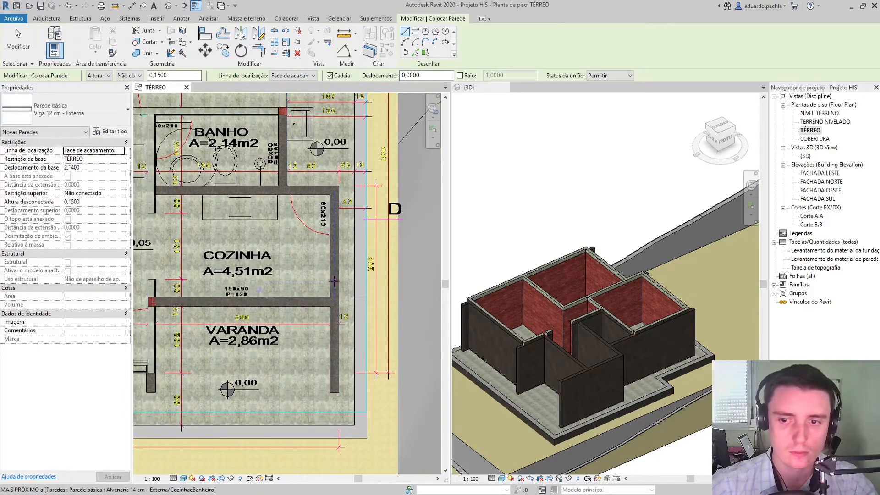
scroll(260, 303, down, 3)
key(Escape)
Extend the end of Sala de Estar's window-wall beam to meet the beam on the Varanda wall.
scroll(297, 316, up, 6)
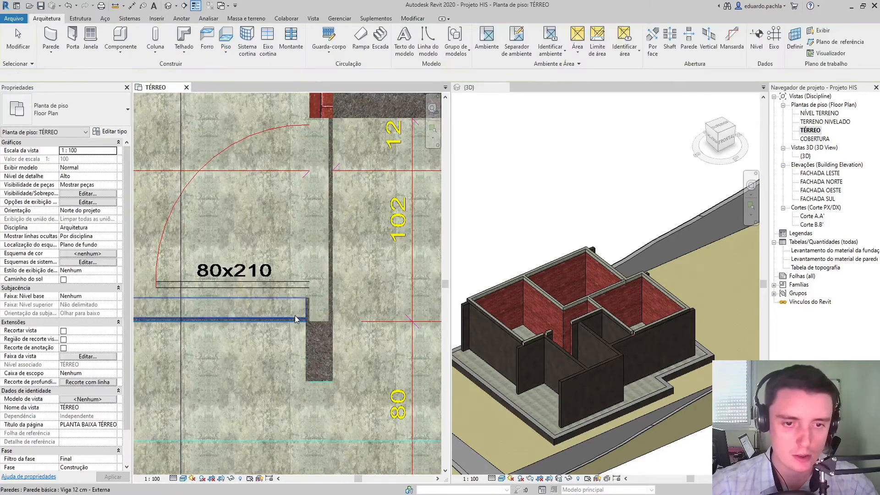
click(301, 316)
scroll(305, 317, up, 2)
drag(306, 322, 345, 321)
click(362, 292)
scroll(362, 293, down, 2)
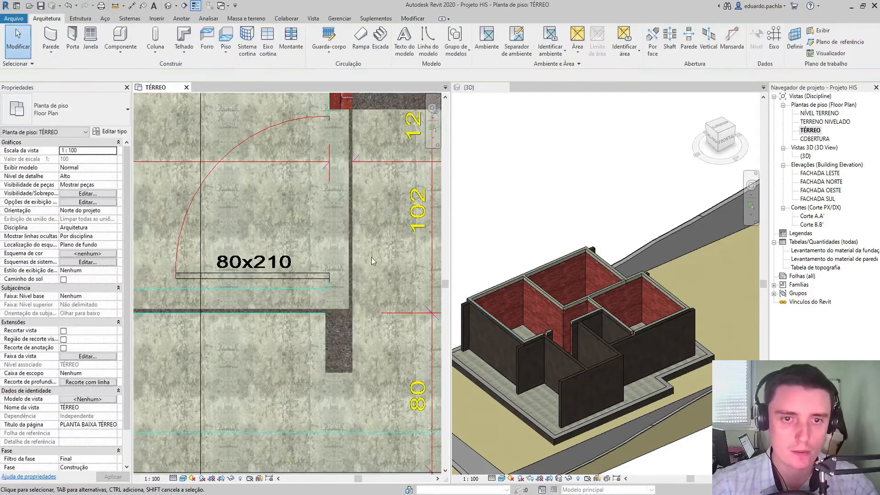
Extend the short Sala de Estar–Cozinha beam through the wall junction to join the Sala de Estar–Varanda beam.
middle_drag(371, 257, 340, 300)
click(323, 212)
key(Escape)
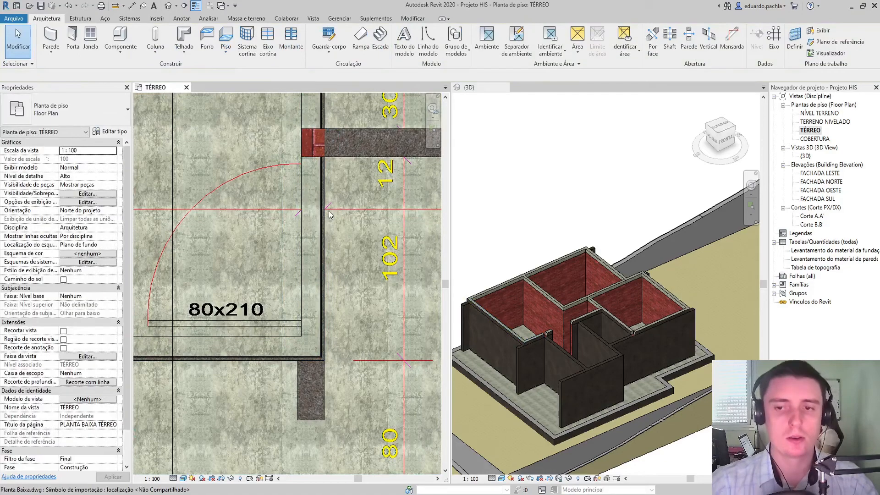
scroll(325, 182, down, 2)
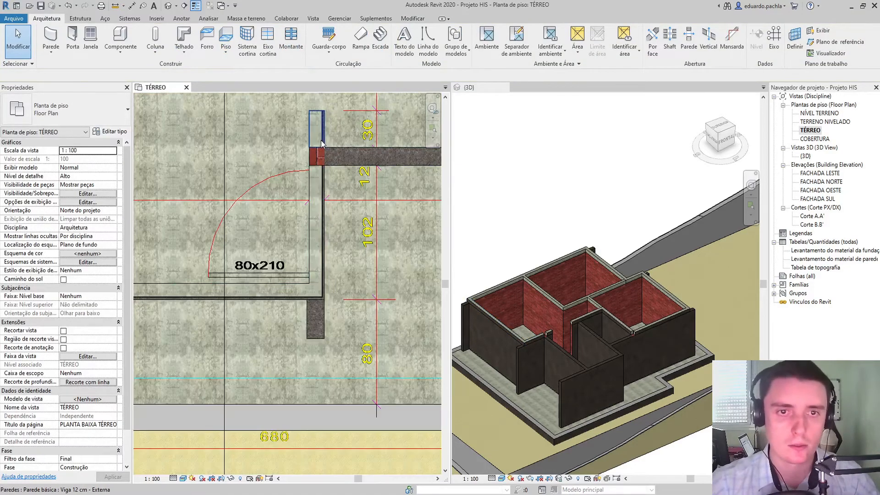
click(323, 143)
drag(324, 155, 323, 157)
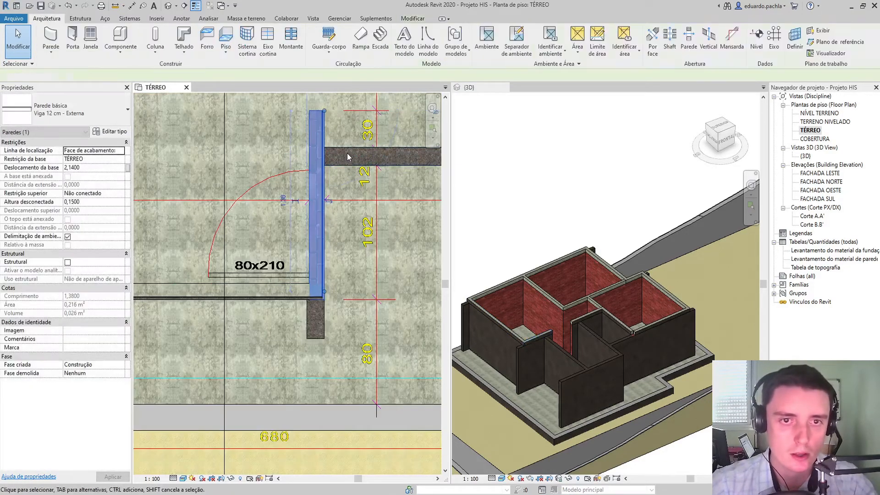
key(Escape)
Draw a beam of type Viga 14 cm - Revestida dos 2 lados along the Cozinha–Varanda wall up to the outer side wall.
scroll(352, 191, down, 2)
scroll(341, 242, down, 1)
middle_drag(364, 210, 302, 262)
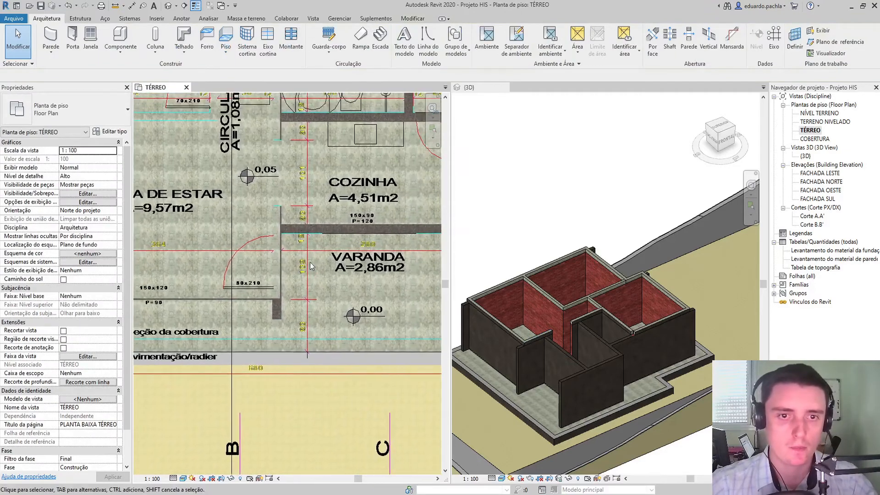
click(51, 44)
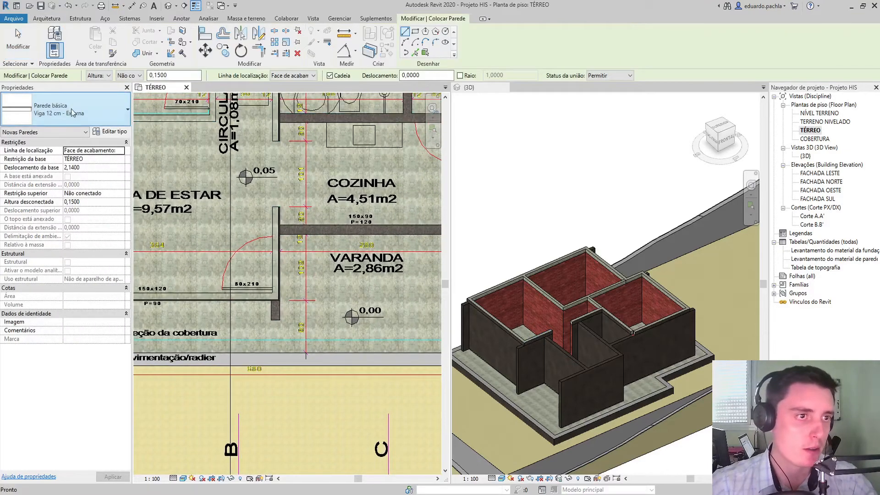
click(69, 110)
click(73, 179)
middle_drag(323, 231, 243, 243)
scroll(243, 243, down, 1)
scroll(242, 243, up, 1)
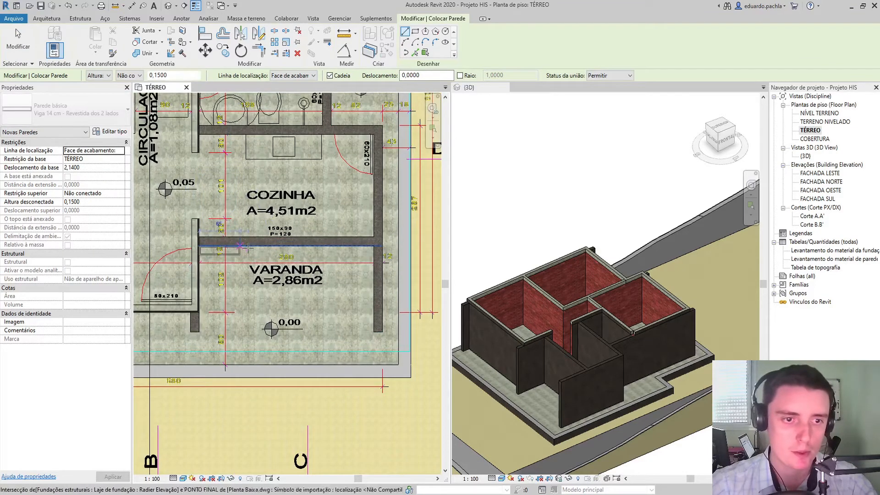
click(202, 246)
scroll(371, 248, up, 2)
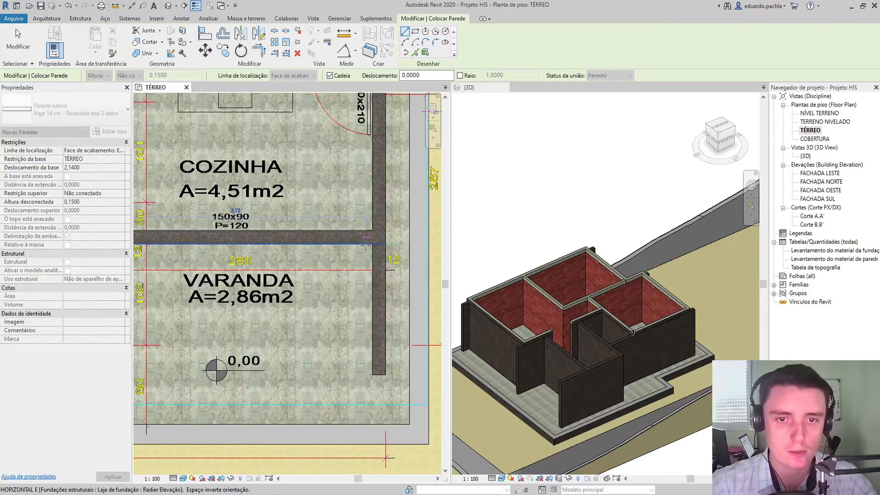
click(372, 243)
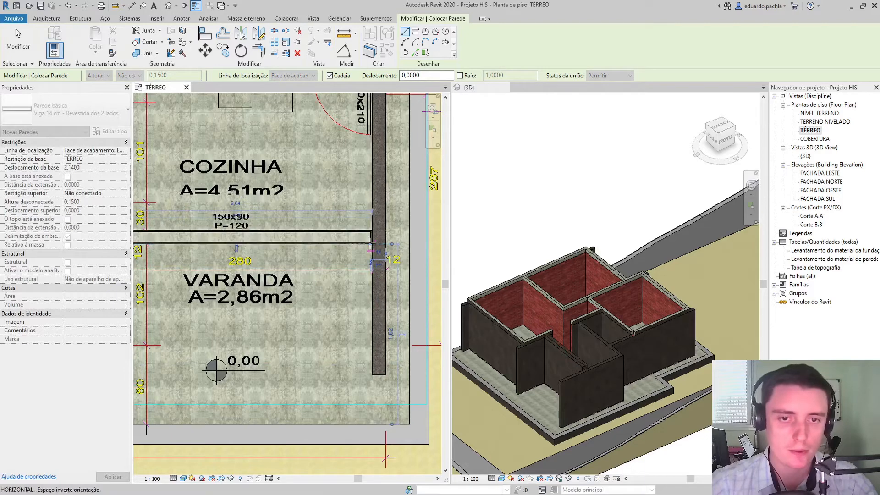
Continue the 14 cm beam along Varanda's outer side wall to its free end.
scroll(386, 285, down, 1)
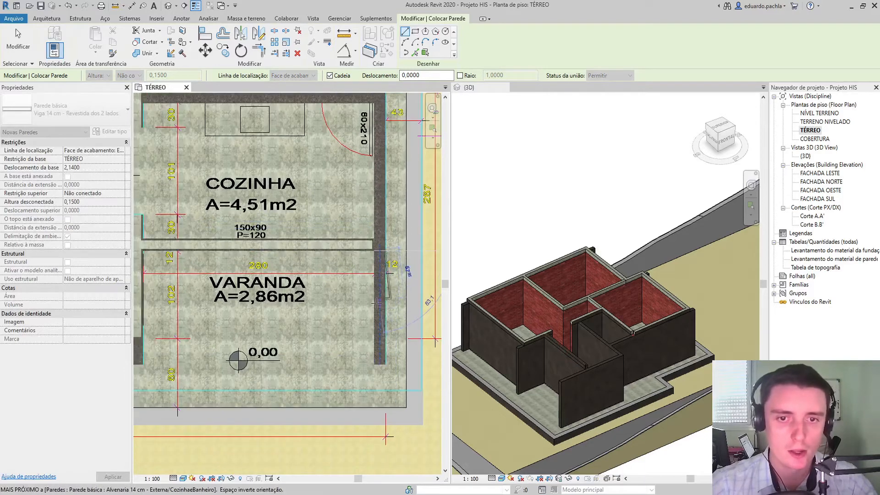
click(373, 365)
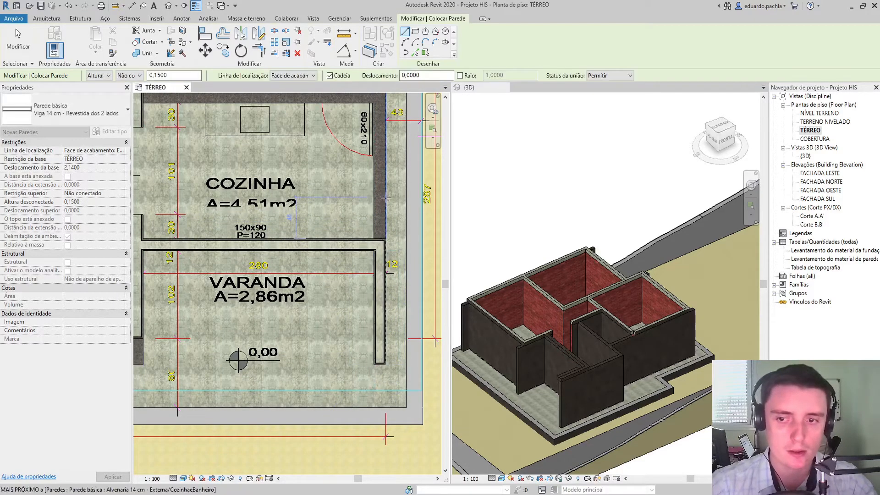
key(Escape)
Draw a chained 14 cm beam up Cozinha's outer side wall and along the Banho–Cozinha wall to the Circulação beam.
middle_drag(376, 284, 335, 355)
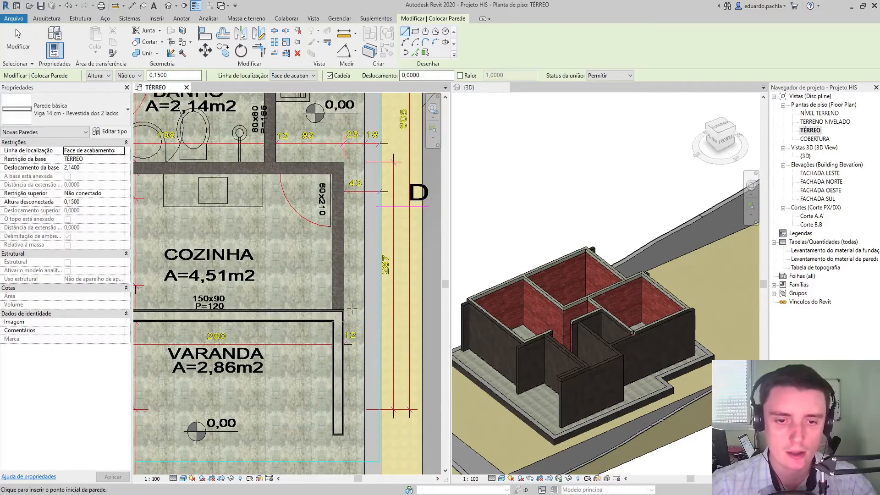
click(343, 309)
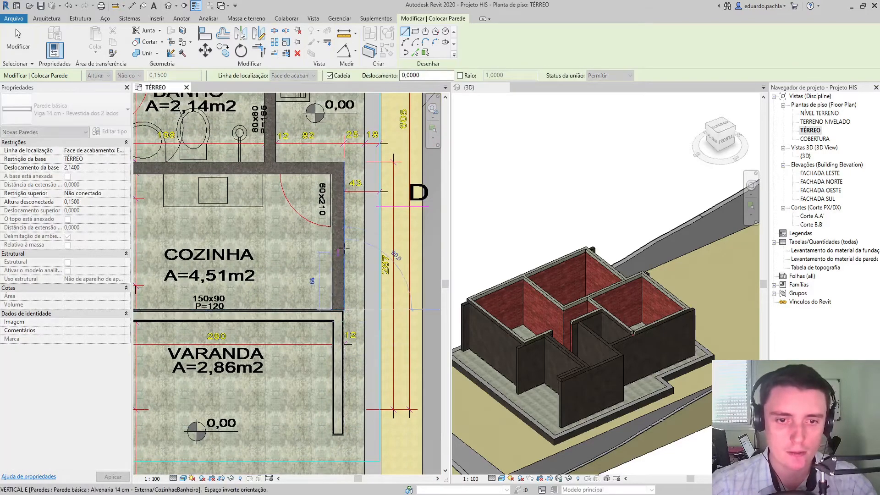
click(344, 161)
scroll(235, 164, down, 4)
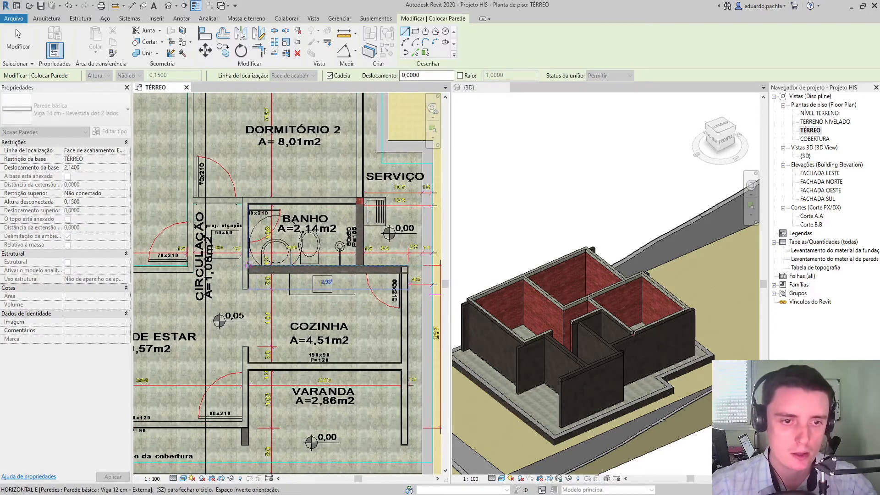
click(249, 266)
key(Escape)
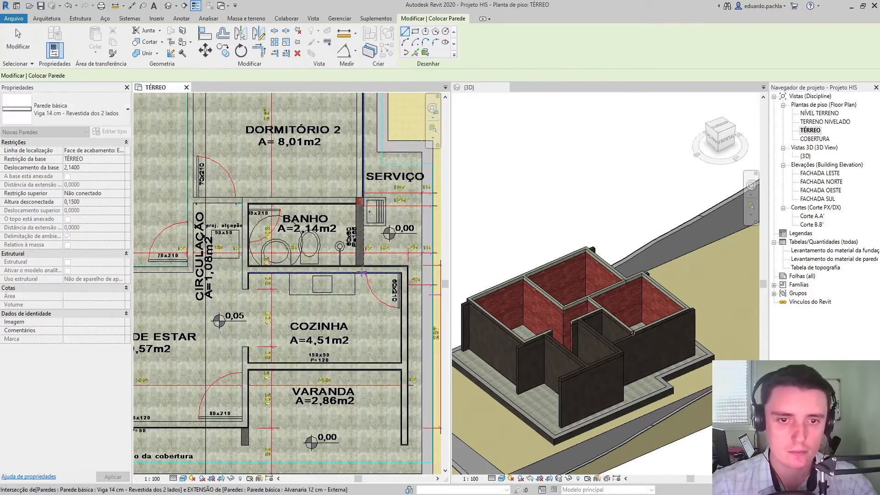
Draw a beam of type Viga 14 cm - Revestida dos 2 lados along the wall between Banho and Serviço.
click(363, 264)
click(363, 197)
key(Escape)
scroll(378, 224, down, 2)
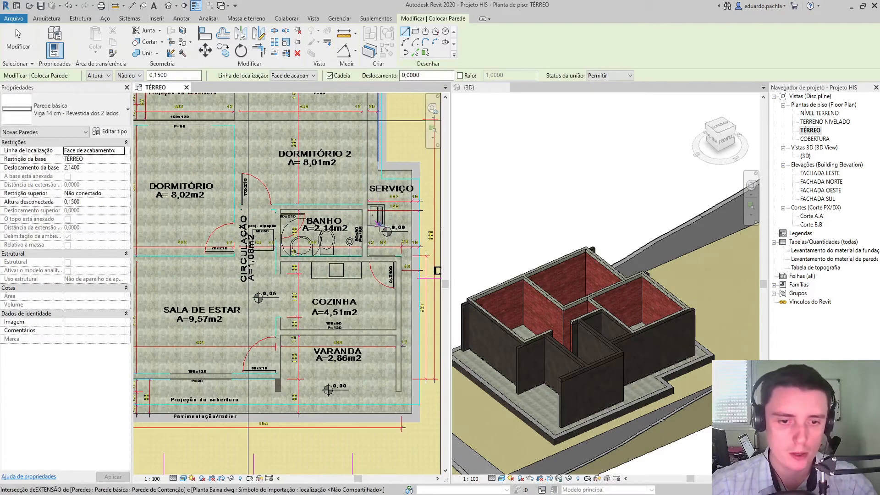
Draw a short 14 cm beam over the wall stub projecting in front of the Sala de Estar–Varanda corner.
middle_drag(307, 395, 395, 314)
scroll(396, 314, up, 3)
click(355, 308)
click(354, 289)
key(Escape)
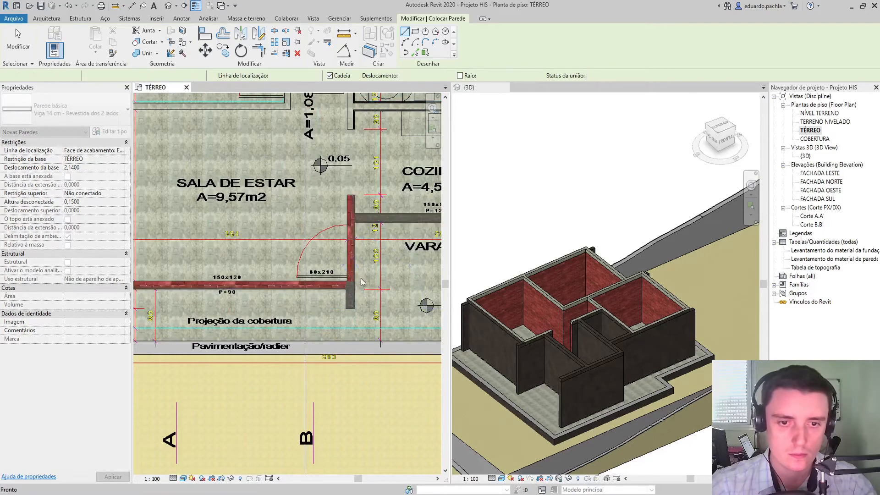
Draw a short 14 cm beam over the wall stub at Sala de Estar's outer front corner.
scroll(302, 278, down, 1)
middle_drag(162, 301, 241, 305)
scroll(242, 304, up, 2)
click(239, 306)
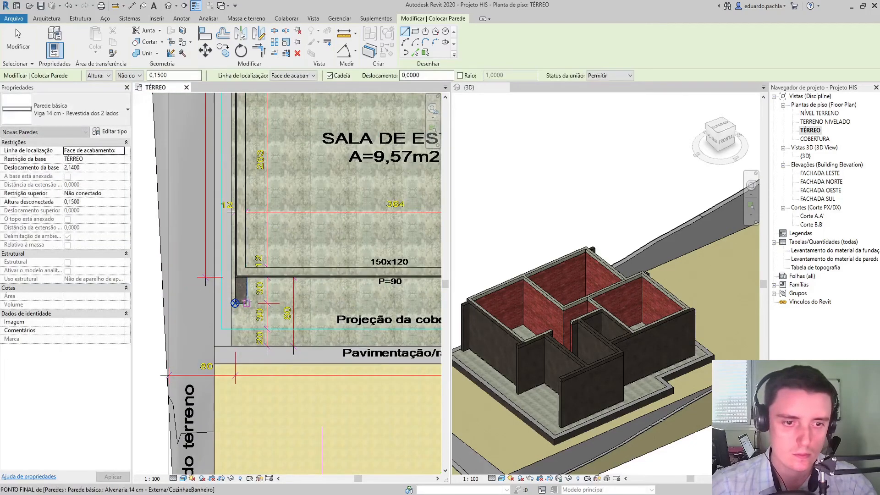
key(Escape)
scroll(248, 277, down, 3)
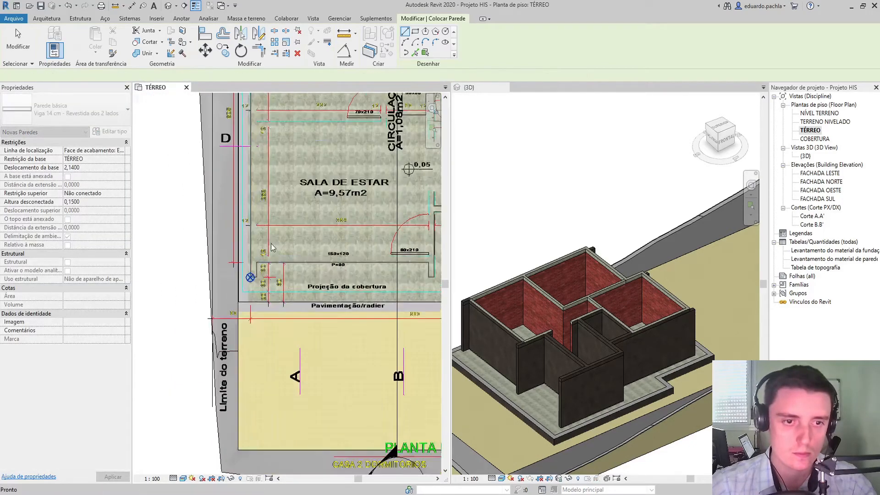
Draw a short 14 cm beam over the stub at Dormitório's outer rear corner, flipped to lie on the wall.
scroll(248, 291, up, 4)
scroll(248, 287, up, 4)
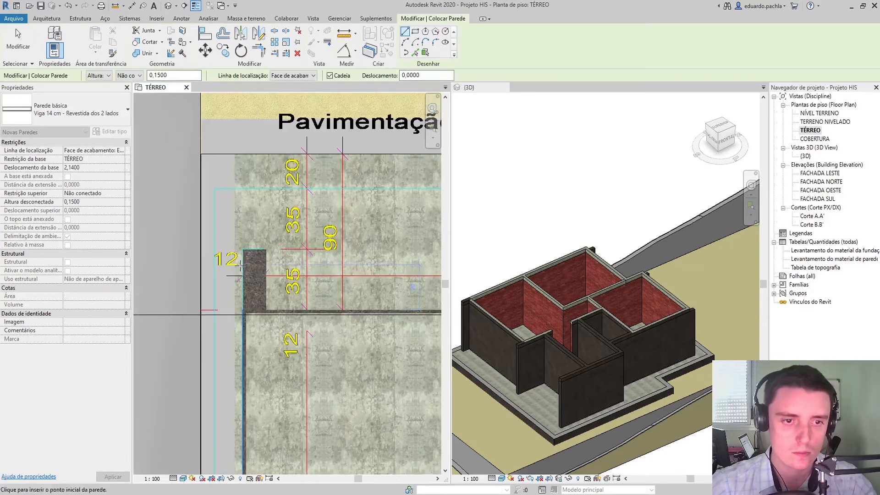
click(243, 250)
key(space)
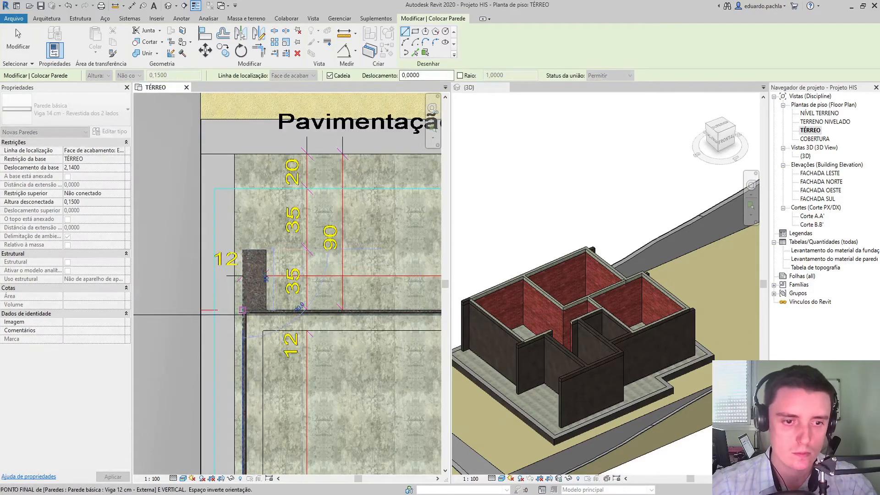
key(Escape)
scroll(251, 309, down, 4)
middle_drag(251, 309, 197, 308)
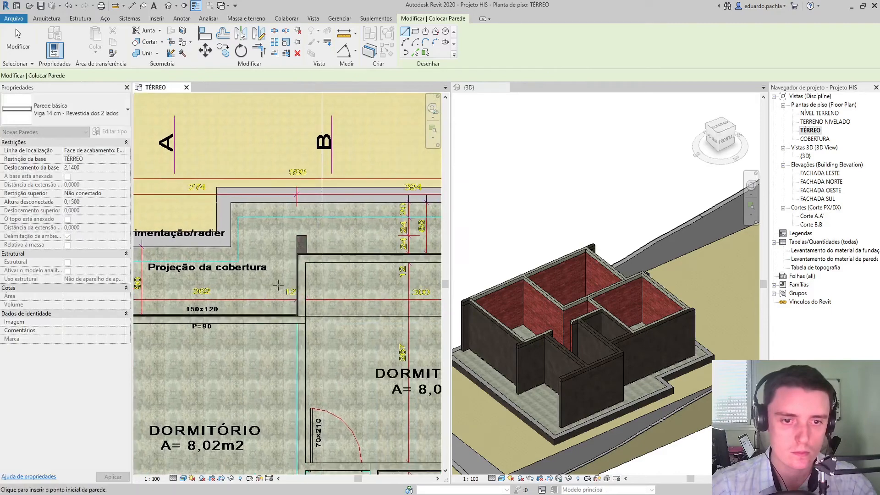
Draw a flipped 14 cm beam over the rear wall stub at the Dormitório–Dormitório 2 corner.
scroll(290, 266, up, 2)
click(300, 225)
key(space)
click(299, 253)
scroll(343, 267, down, 2)
middle_drag(342, 269, 163, 302)
key(ctrl+z)
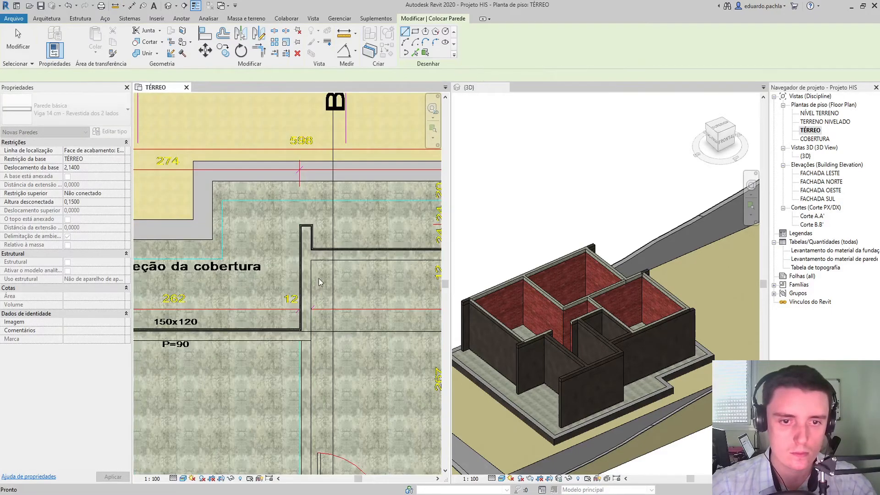
Draw a short 14 cm beam over the stub at Dormitório 2's outer rear corner and finish placing walls.
scroll(309, 286, down, 4)
middle_drag(310, 285, 213, 305)
scroll(413, 282, up, 3)
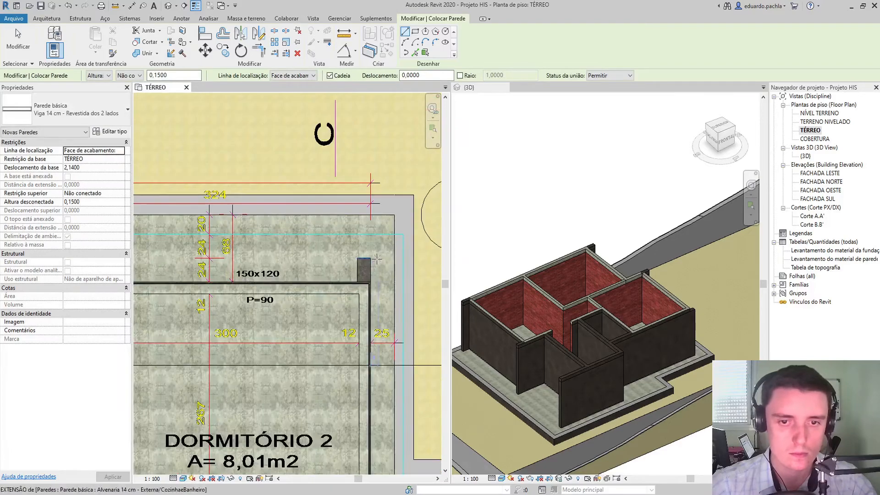
click(387, 281)
key(Escape)
key(Escape)
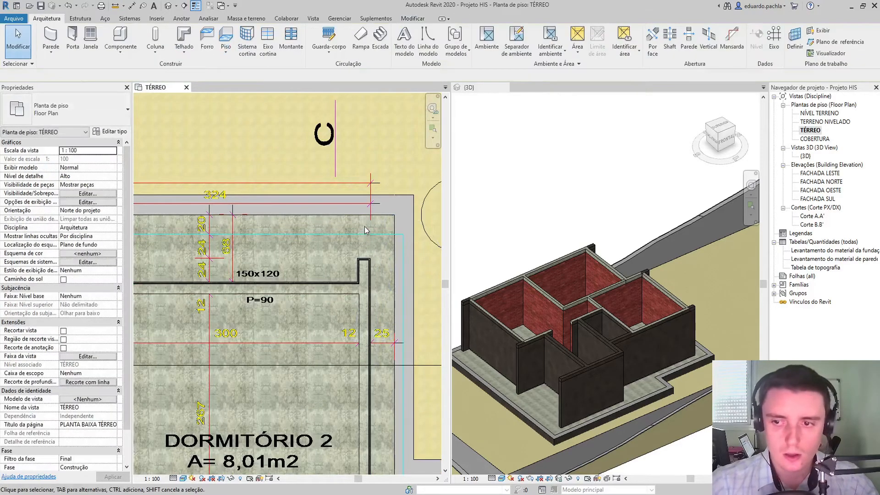
Close the TÉRREO floor plan and orbit the 3D view around the house to check the beams on the walls.
scroll(365, 224, down, 1)
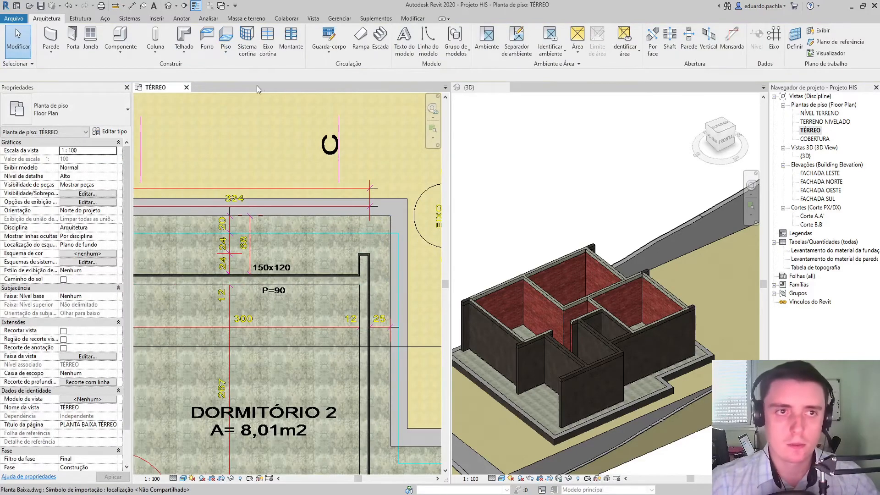
scroll(542, 185, down, 3)
scroll(570, 273, up, 5)
click(583, 282)
shift+middle_drag(591, 288, 535, 254)
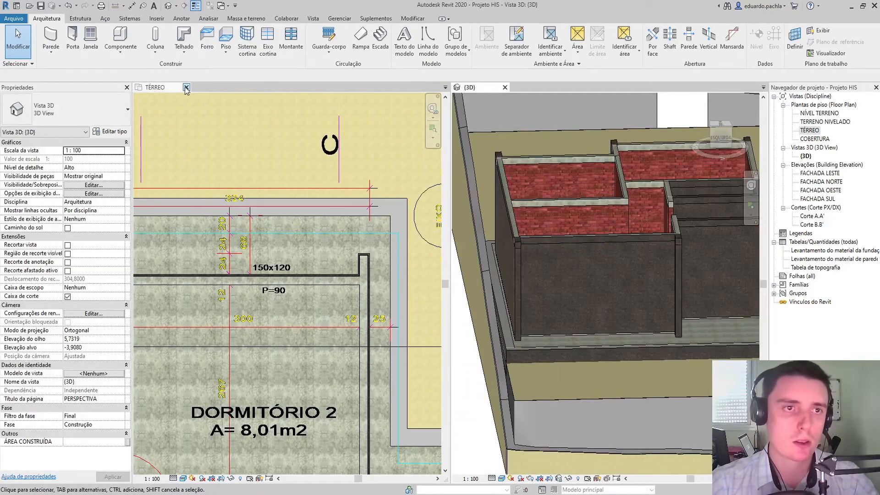
click(186, 87)
shift+middle_drag(298, 183, 353, 305)
scroll(354, 273, up, 3)
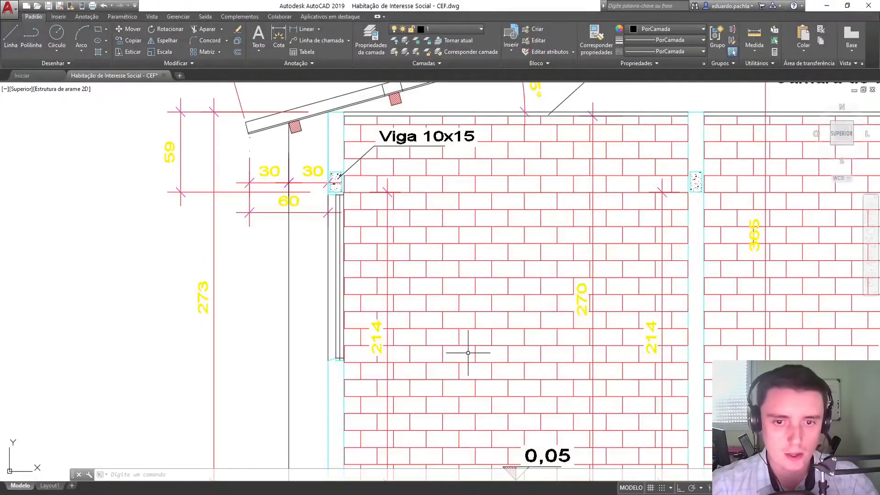
In the AutoCAD drawing, examine how the Viga 10x15 beams sit inside the walls in section CORTE AA.
scroll(472, 367, down, 5)
scroll(521, 298, up, 6)
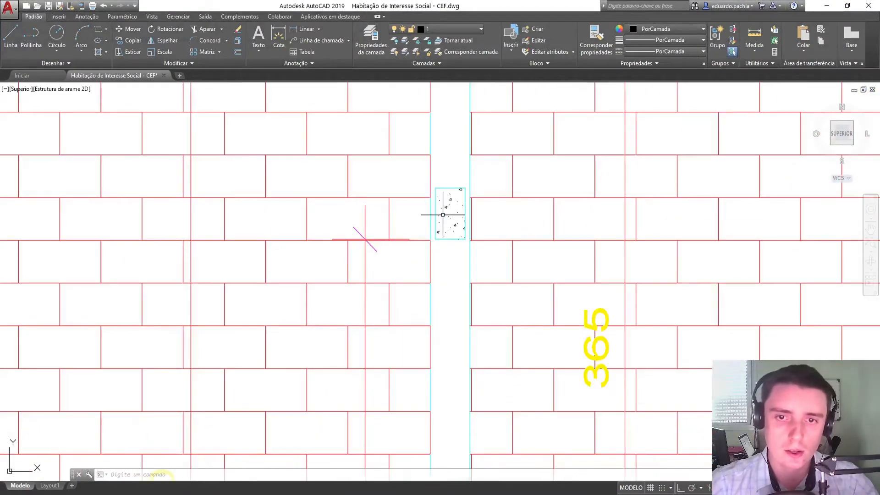
scroll(442, 221, down, 4)
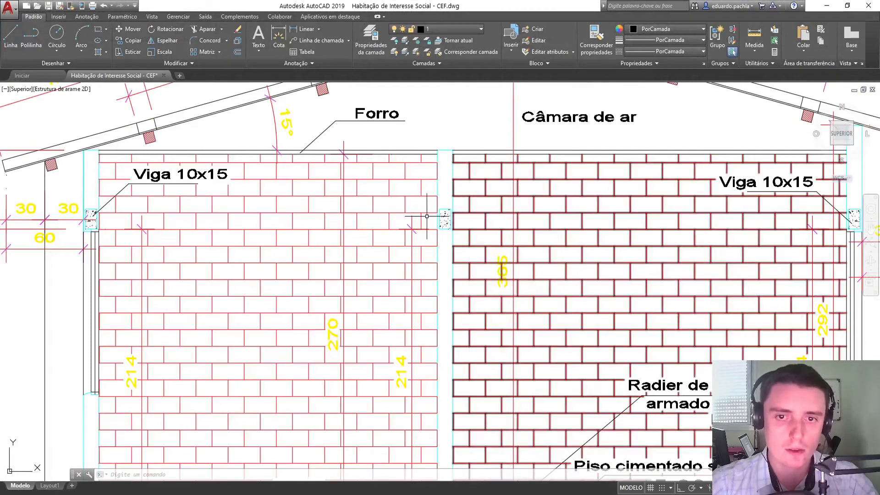
scroll(423, 227, down, 5)
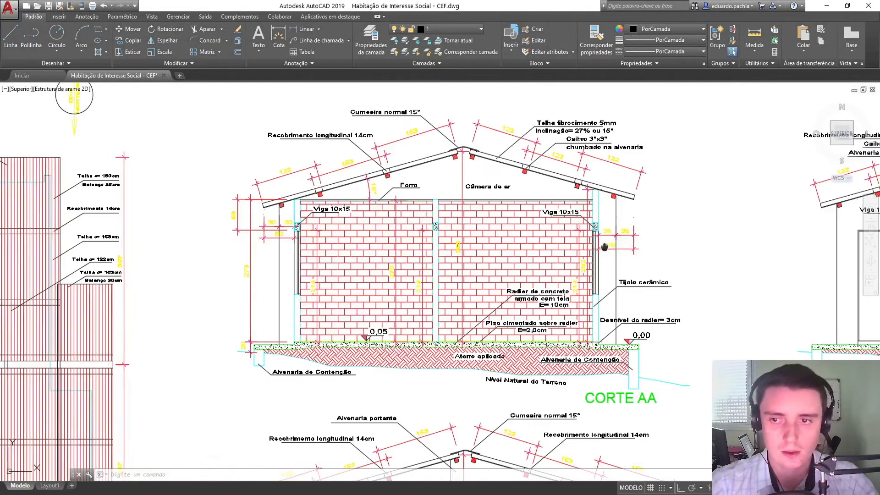
scroll(556, 236, up, 5)
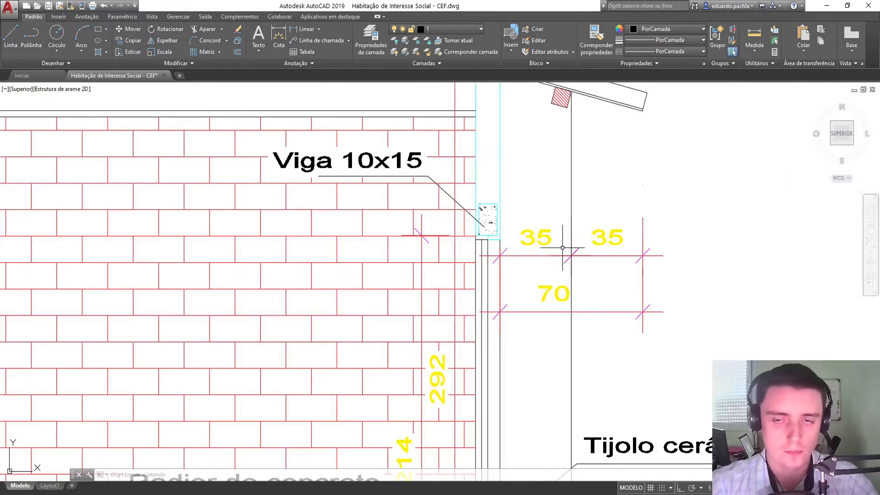
scroll(562, 247, down, 2)
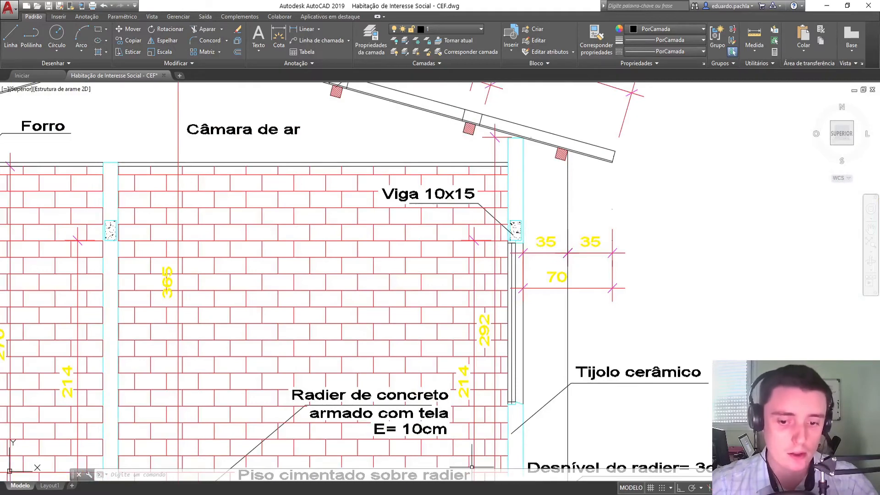
Switch to the Word Memorial Descritivo, read the tie beam and masonry specifications, and return to the AutoCAD drawing.
key(alt+Tab)
scroll(464, 282, down, 3)
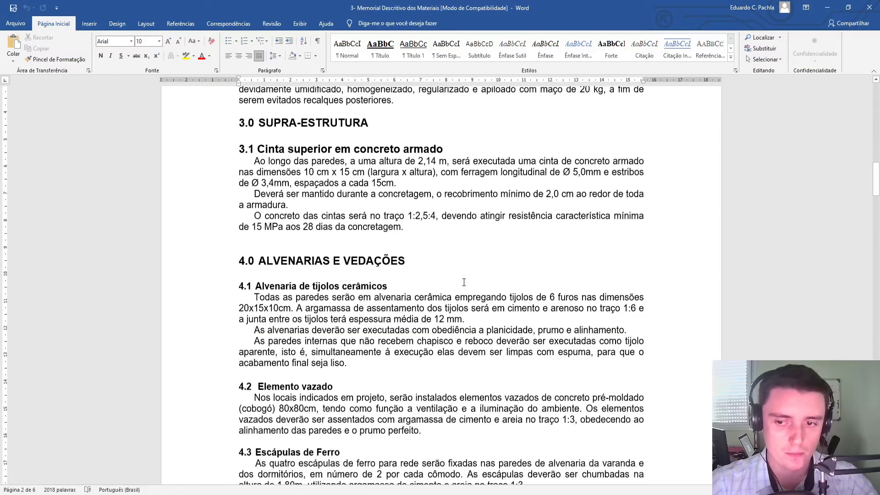
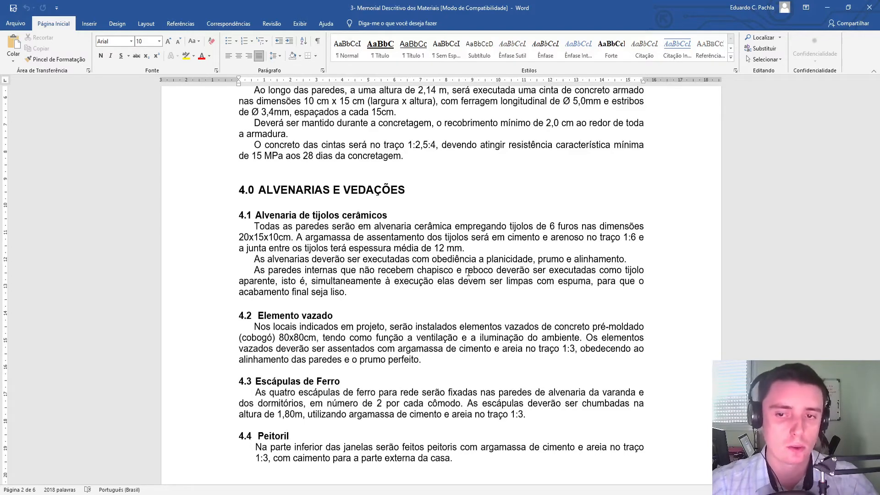
key(alt+Tab)
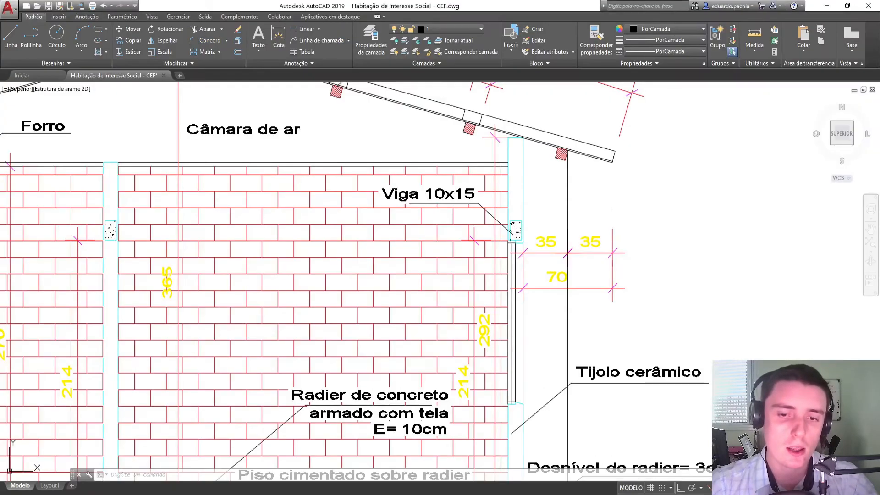
Examine the Viga 10x15 detail in CORTE AA and check the wall thickness above it with an unplaced linear dimension.
scroll(524, 219, up, 10)
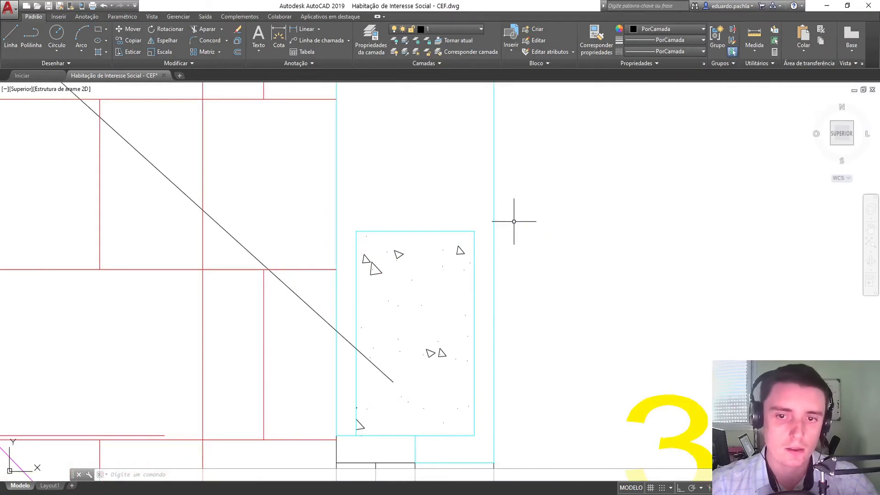
scroll(513, 221, down, 2)
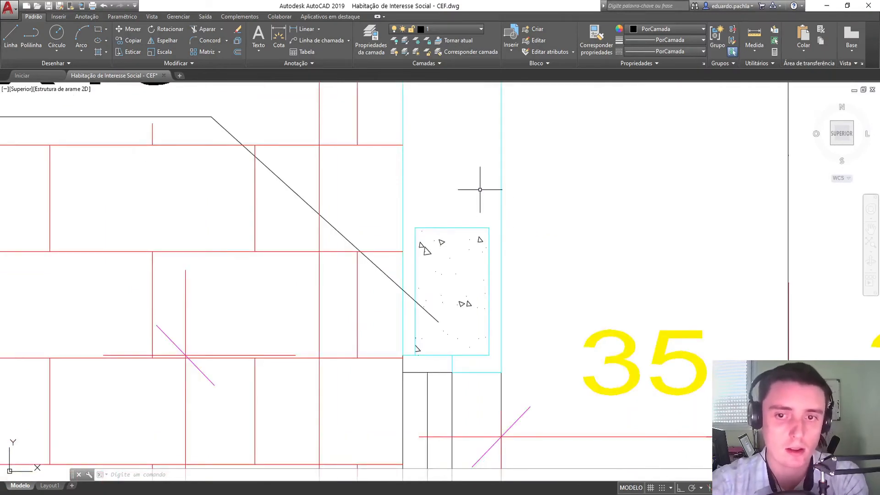
scroll(466, 196, down, 6)
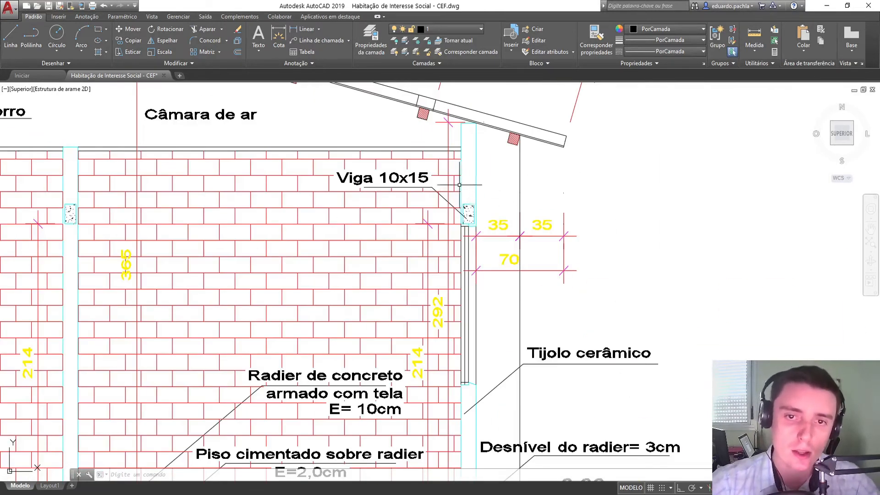
scroll(465, 193, down, 4)
scroll(473, 196, up, 8)
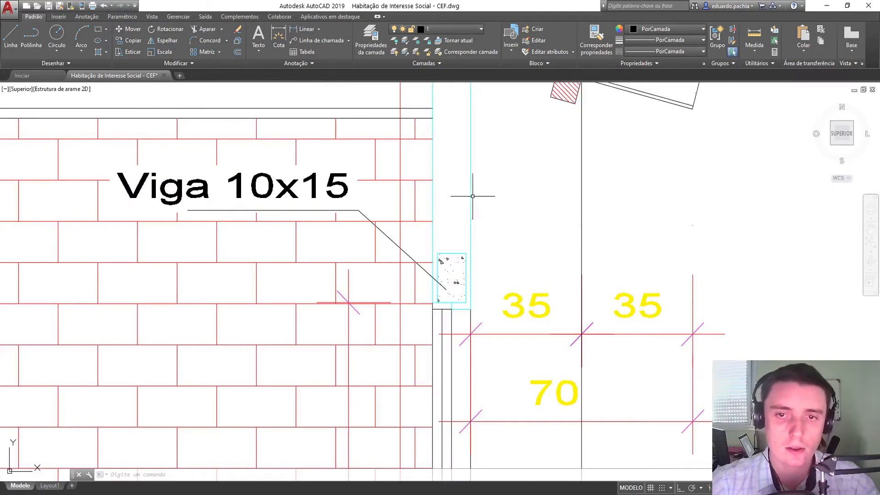
click(304, 29)
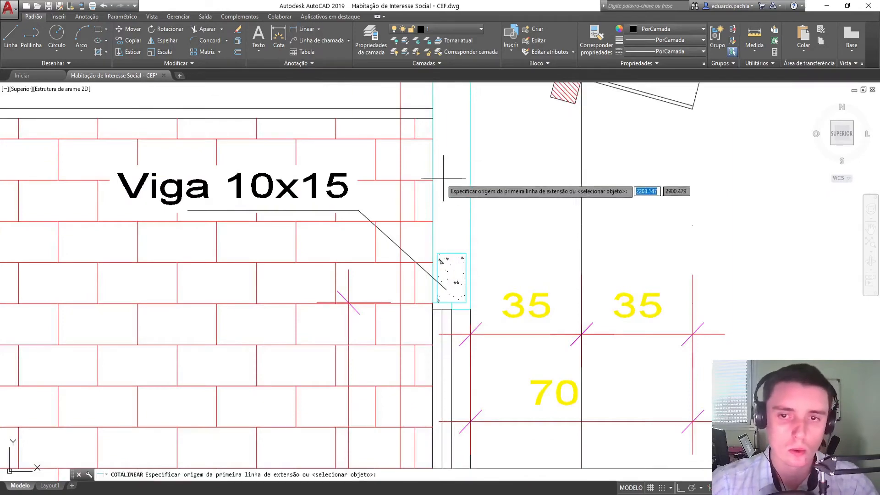
click(432, 179)
click(470, 173)
key(Escape)
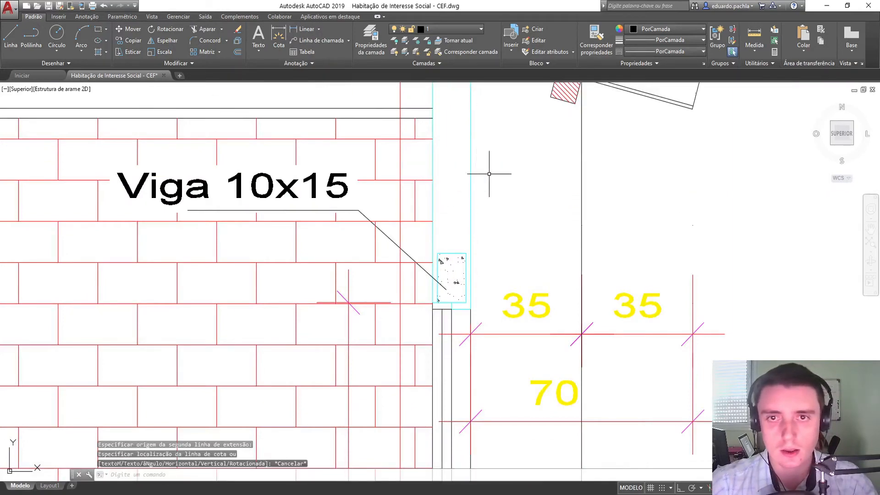
Compare the floor plan's walls with the intermediate beam's position inside the inner wall in section CORTE AA.
scroll(488, 174, down, 6)
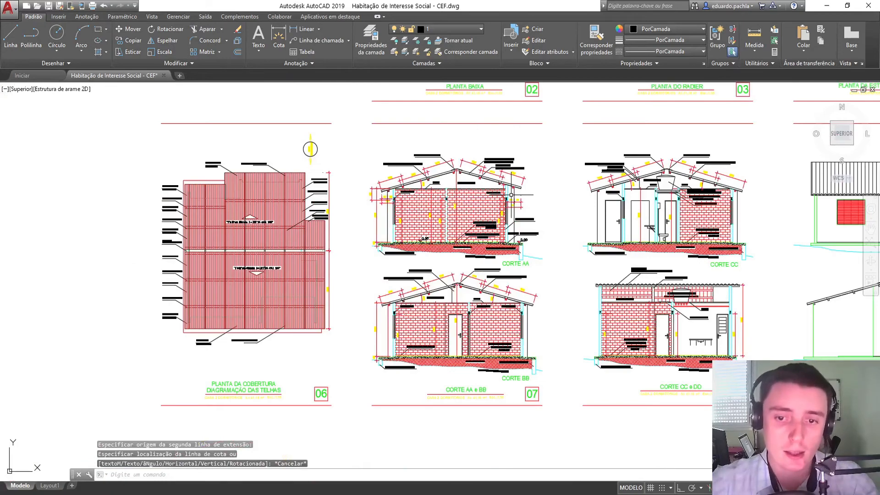
scroll(388, 175, down, 2)
scroll(388, 175, up, 9)
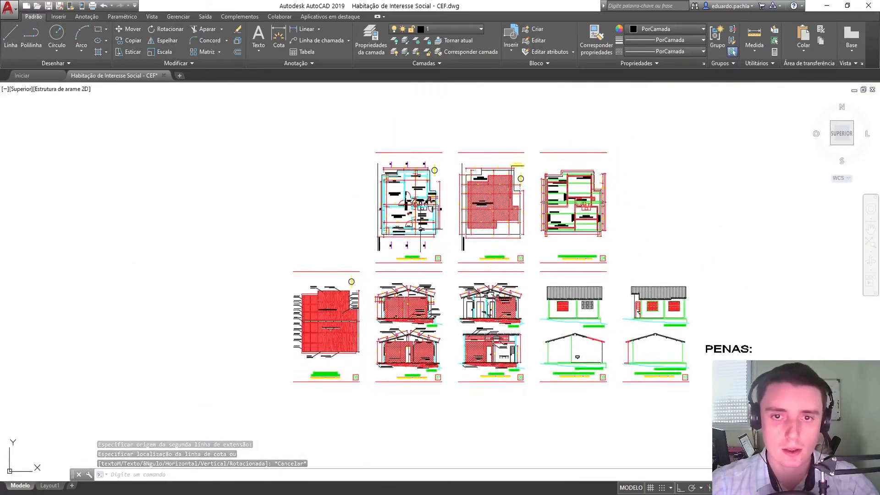
scroll(388, 176, up, 2)
scroll(388, 176, down, 8)
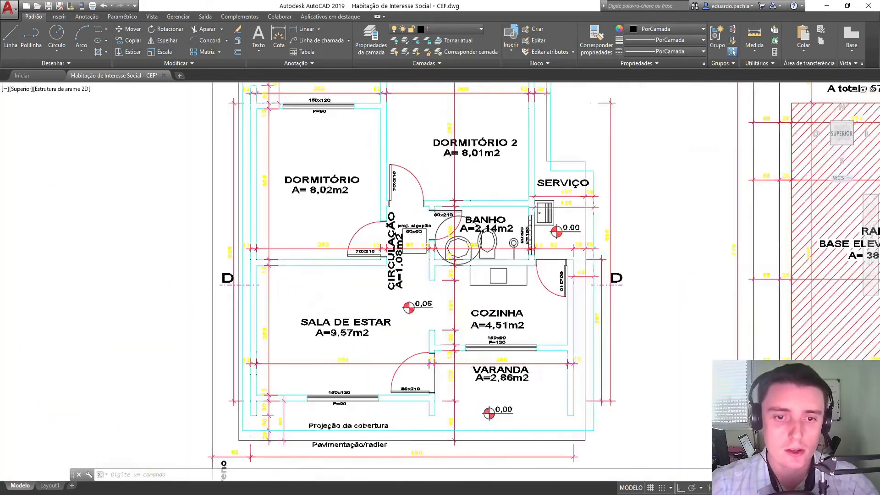
middle_drag(463, 330, 520, 103)
scroll(520, 103, up, 4)
scroll(416, 343, up, 2)
middle_drag(360, 365, 419, 226)
middle_drag(400, 294, 410, 266)
scroll(379, 257, up, 2)
scroll(390, 236, up, 4)
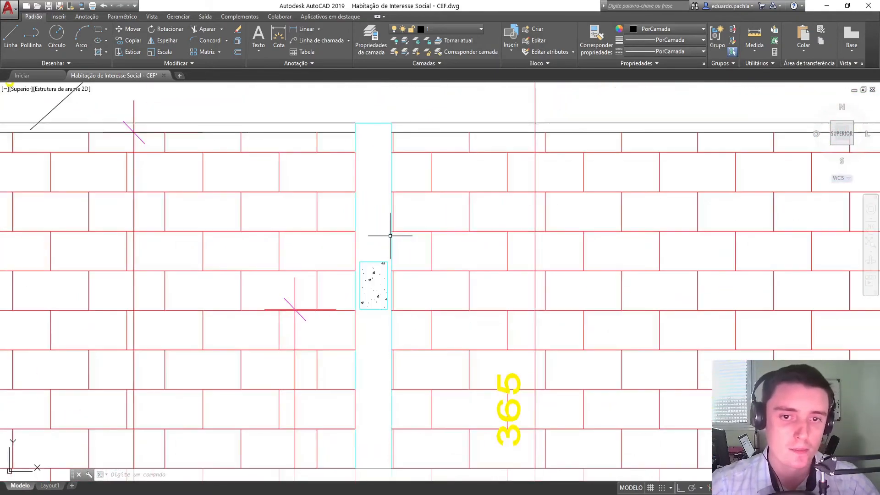
scroll(390, 235, down, 5)
scroll(384, 250, up, 6)
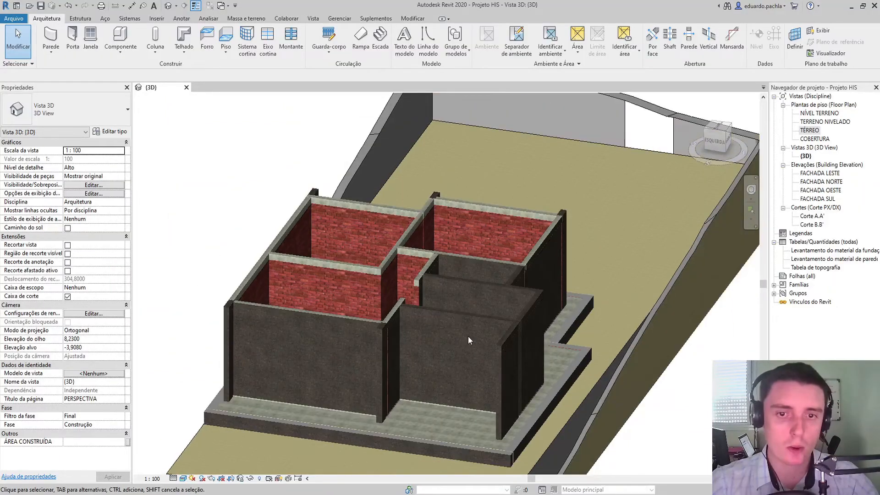
In Revit's 3D view, examine the beam junctions and free ends around Circulação, Banho and Cozinha.
shift+middle_drag(469, 337, 232, 340)
shift+middle_drag(637, 289, 419, 316)
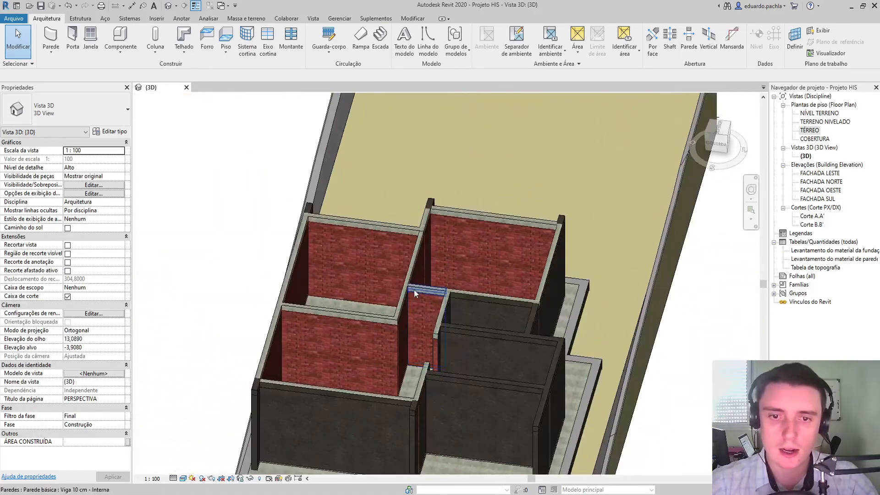
scroll(393, 321, up, 3)
scroll(403, 327, up, 6)
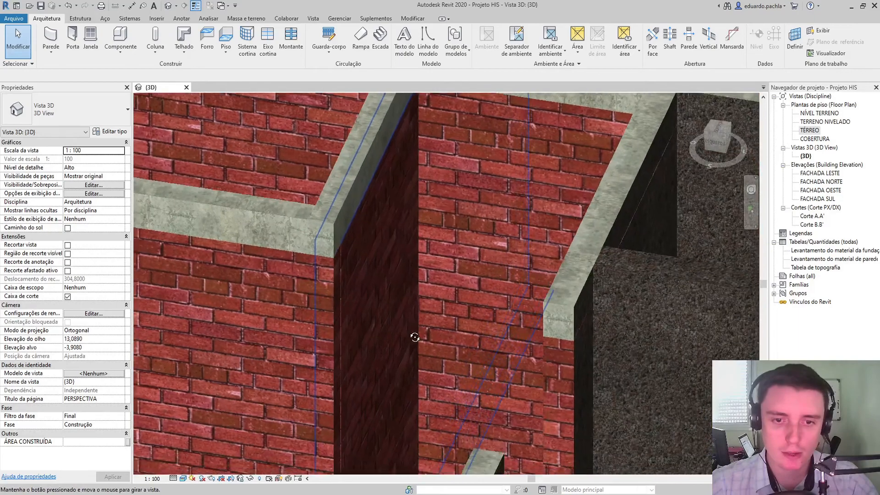
scroll(408, 329, down, 1)
middle_drag(546, 263, 391, 281)
scroll(459, 205, down, 4)
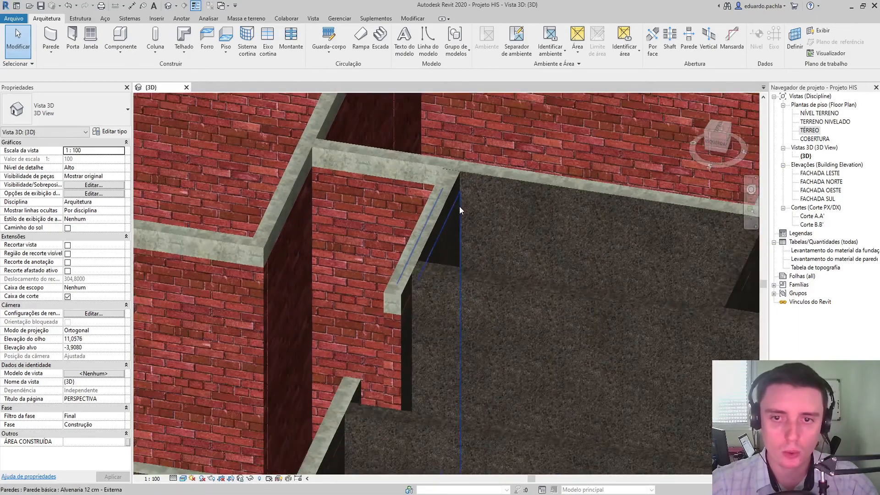
Examine the concrete tie beam on top of the brick walls from several sides in the 3D view.
shift+middle_drag(543, 246, 367, 293)
scroll(464, 257, down, 3)
scroll(475, 287, up, 3)
scroll(475, 287, down, 3)
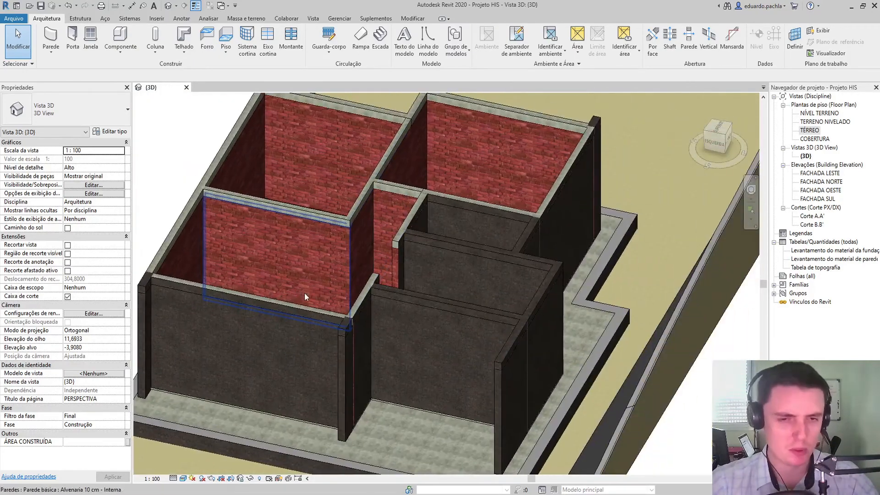
shift+middle_drag(304, 293, 397, 285)
scroll(408, 287, up, 3)
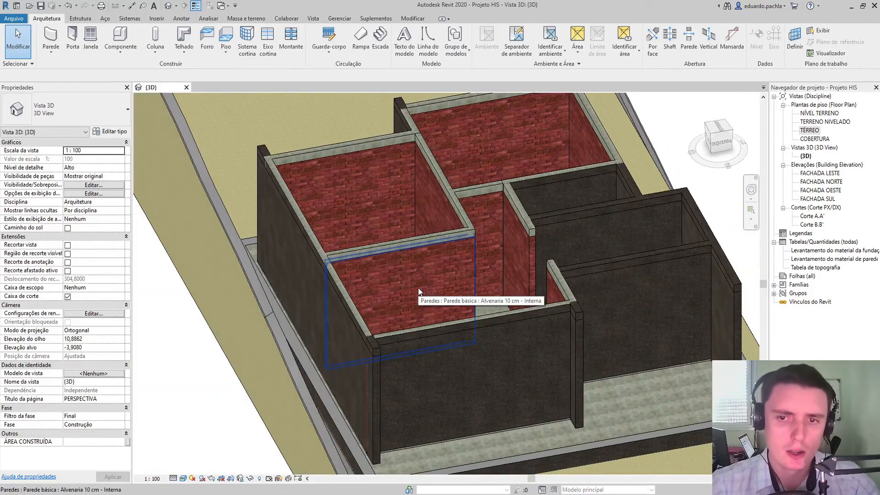
scroll(418, 288, down, 1)
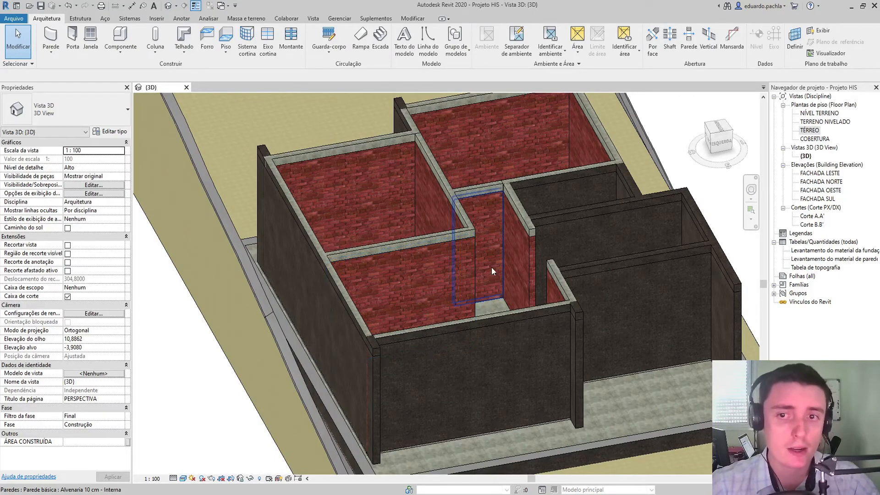
scroll(502, 266, down, 3)
shift+middle_drag(529, 270, 400, 263)
scroll(459, 264, up, 3)
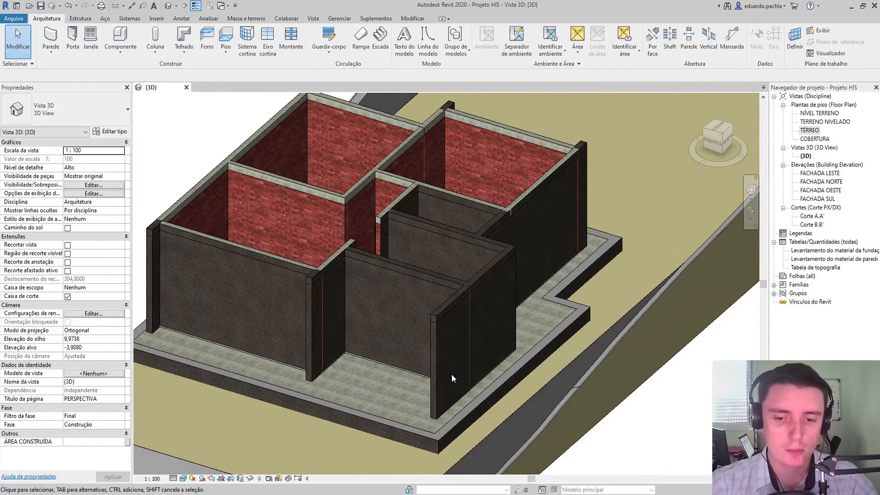
scroll(452, 373, down, 2)
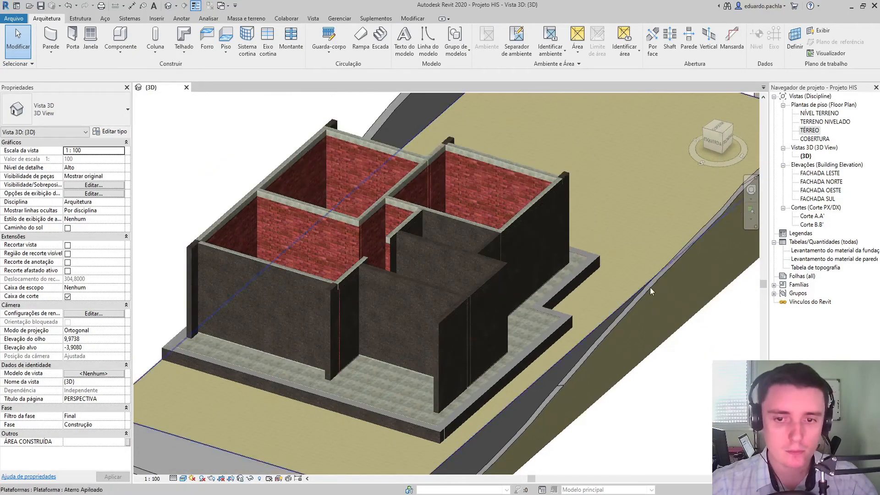
Open section Corte A.A' and set its detail level to Médio and its visual style to Cores consistentes.
double_click(811, 217)
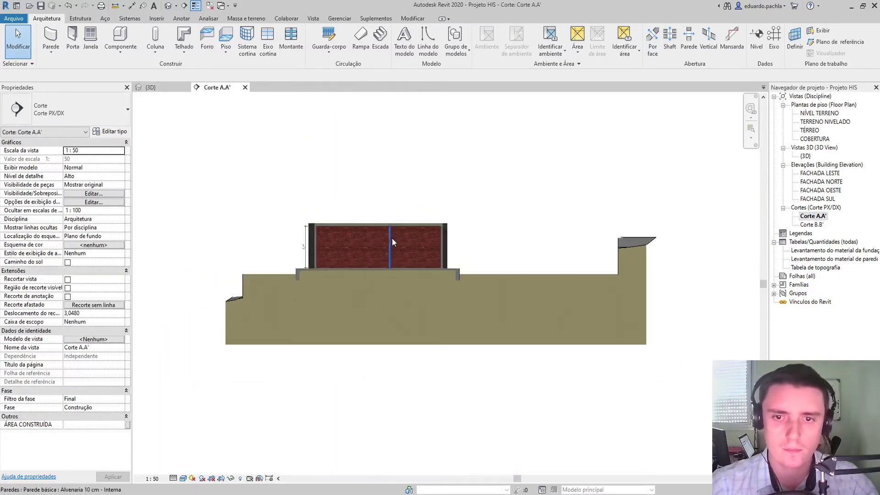
scroll(348, 238, up, 5)
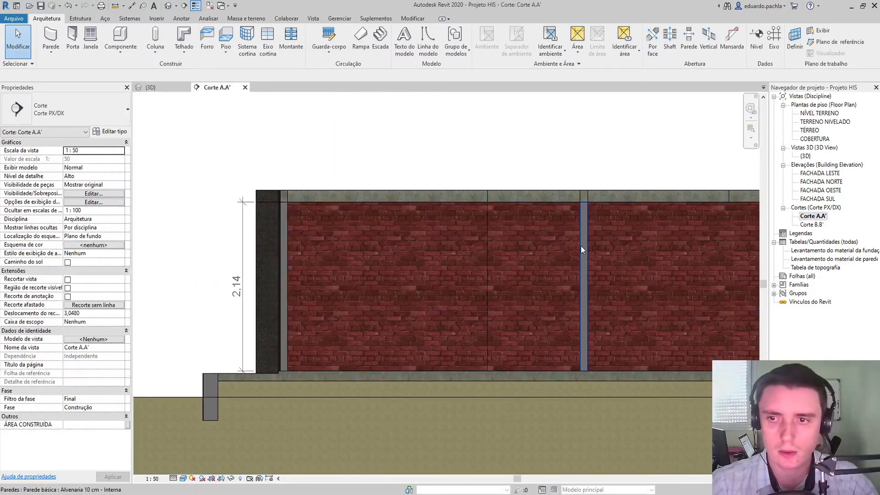
click(182, 478)
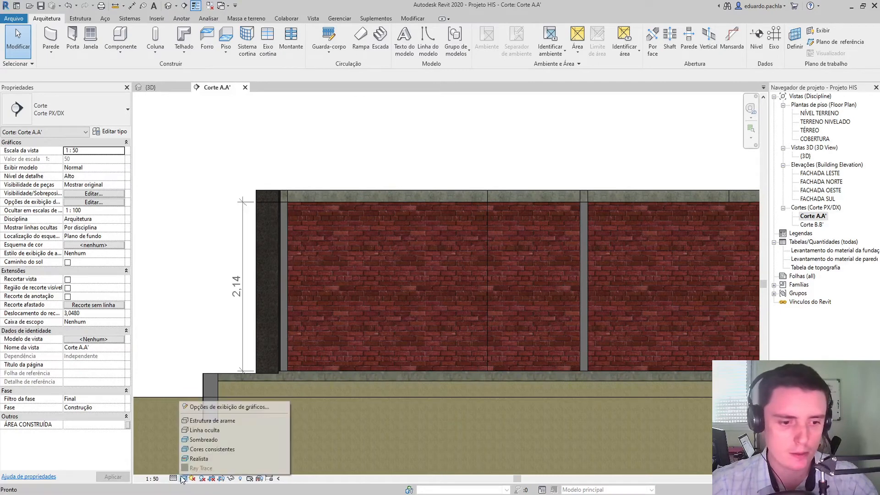
click(202, 458)
click(172, 478)
click(187, 459)
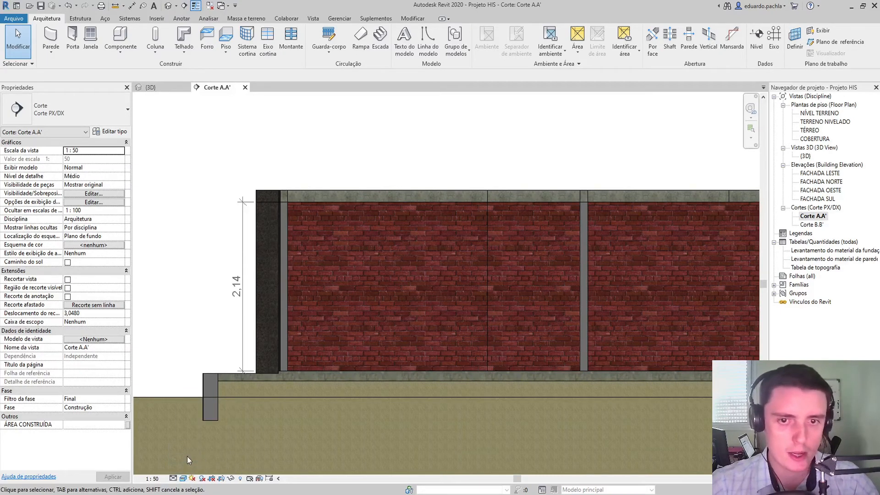
click(183, 478)
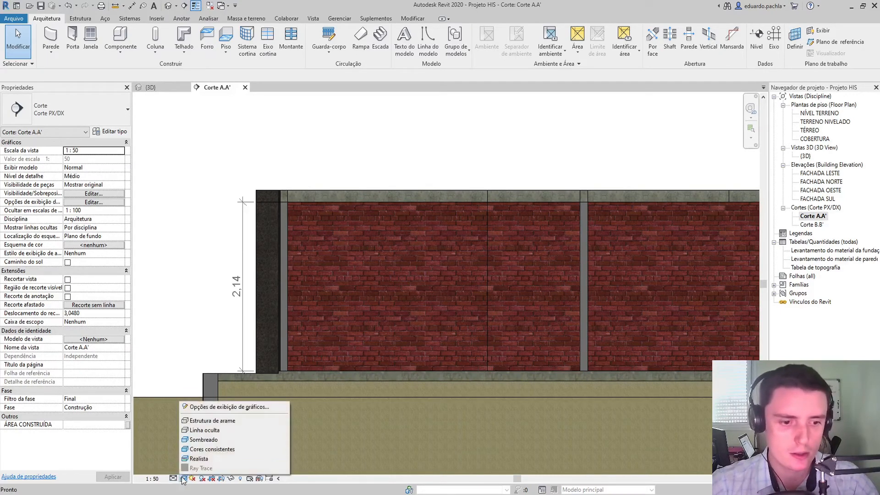
click(202, 452)
Inspect the properties of the cut inner masonry wall and the Viga 10 cm - Interna beam in Corte A.A'.
scroll(267, 403, down, 2)
scroll(515, 294, up, 2)
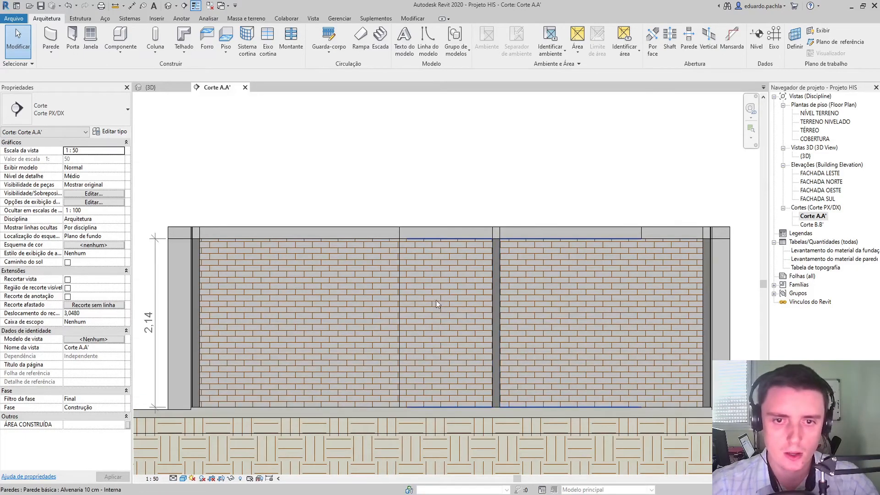
click(496, 303)
scroll(496, 303, up, 3)
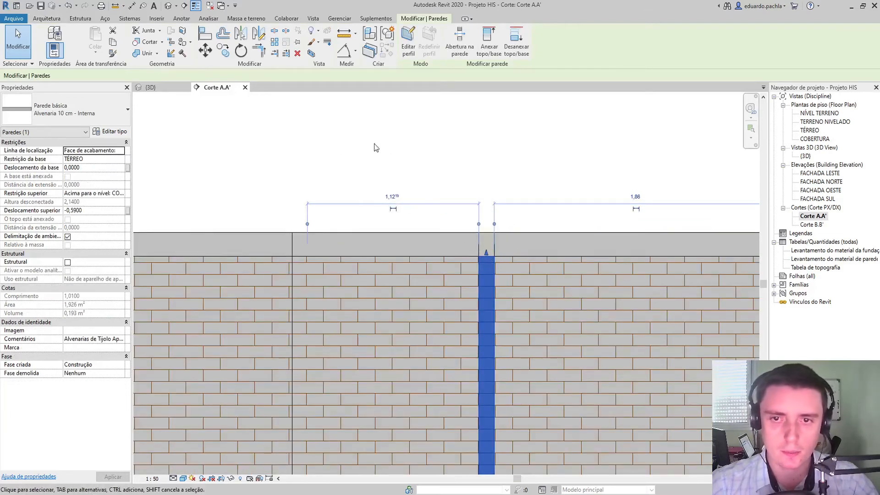
scroll(456, 307, down, 3)
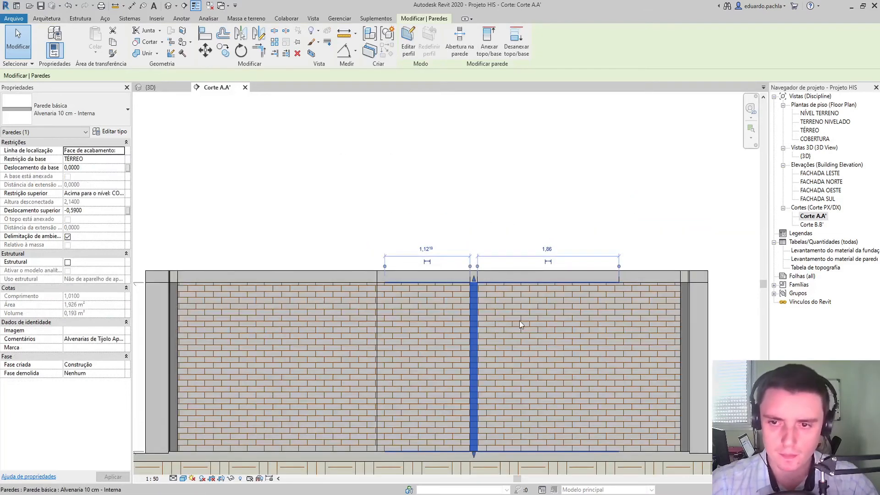
key(Escape)
click(508, 272)
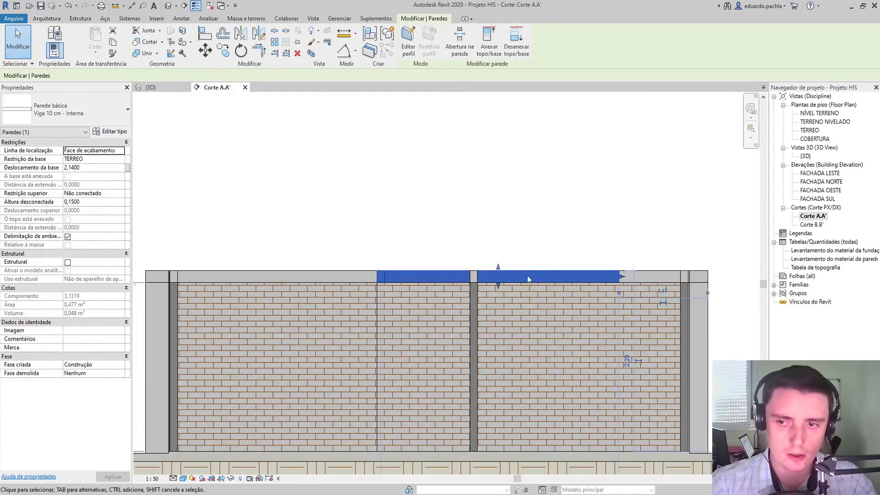
click(646, 270)
Open section Corte B.B' and hide the imported Terreno.dwg and Planta Baixa.dwg elements in that view.
double_click(812, 224)
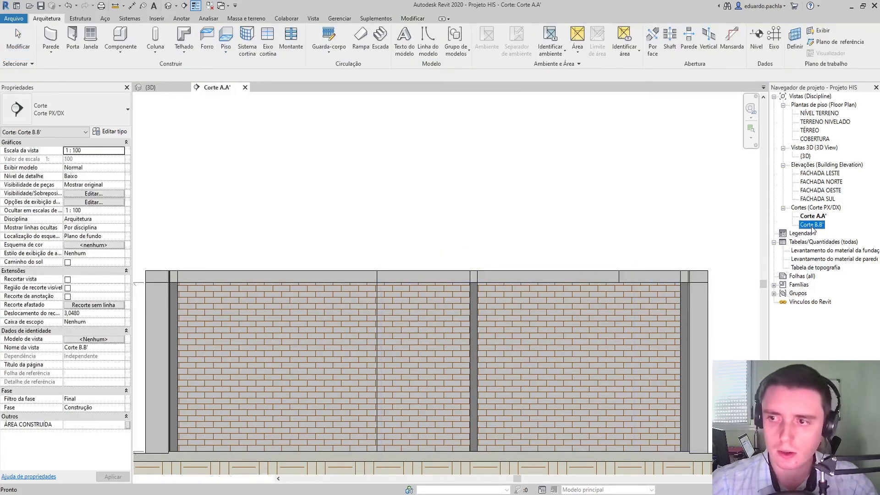
scroll(234, 272, up, 5)
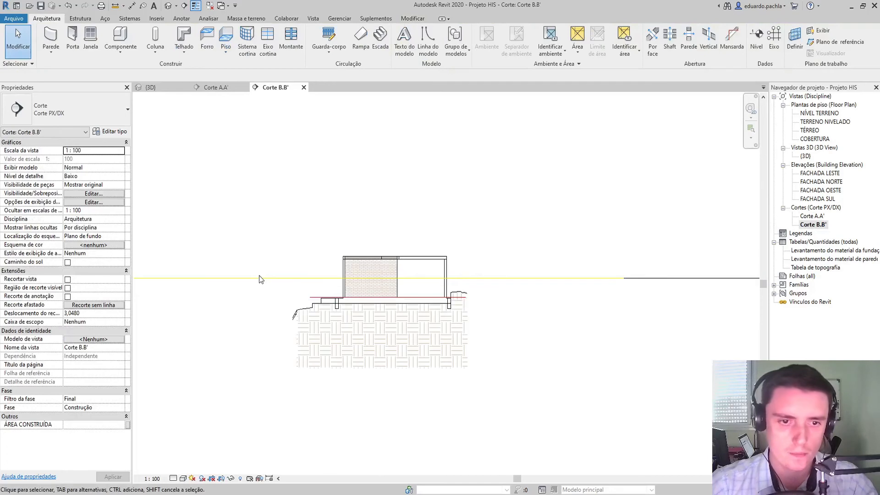
click(233, 276)
right_click(234, 277)
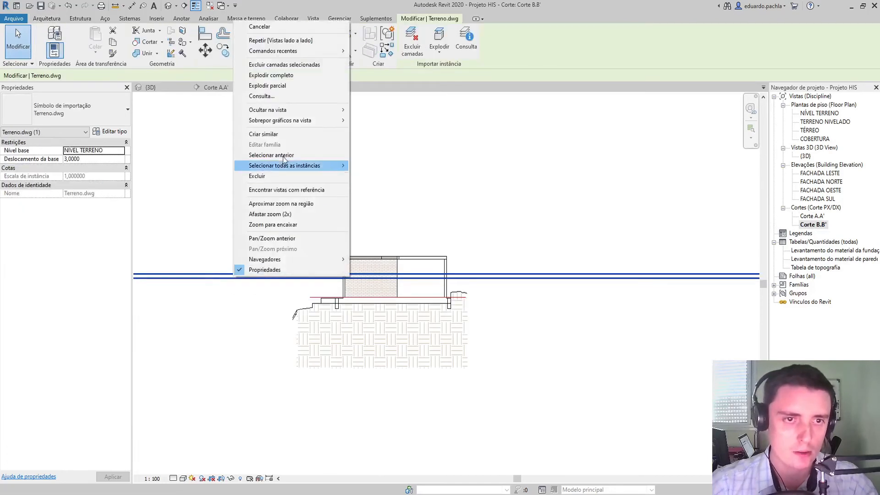
mouse_move(285, 112)
click(368, 109)
scroll(314, 293, up, 4)
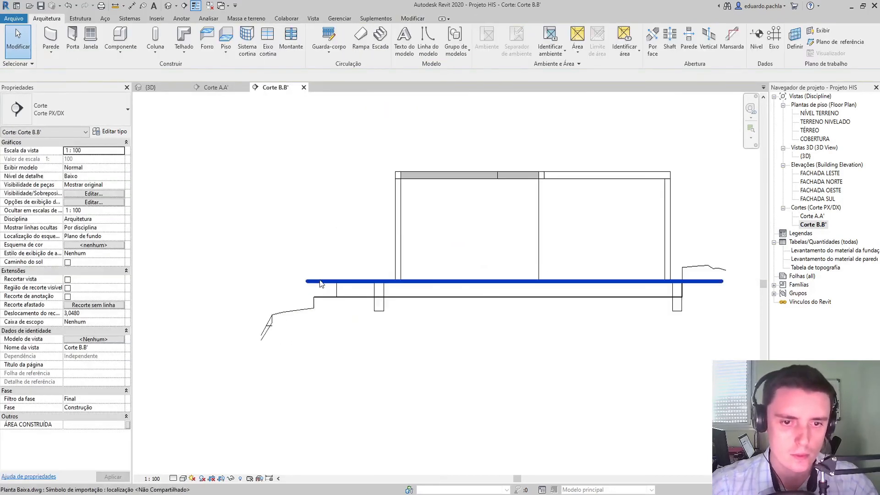
click(320, 281)
right_click(320, 281)
mouse_move(357, 111)
click(458, 109)
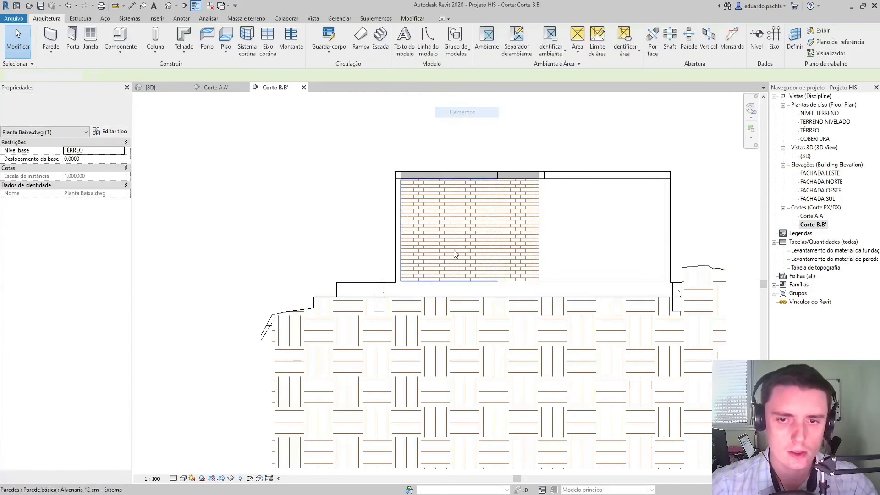
Set Corte B.B' to the Cores consistentes visual style, trying the Médio detail level before choosing Alto.
middle_drag(521, 354, 446, 392)
click(173, 478)
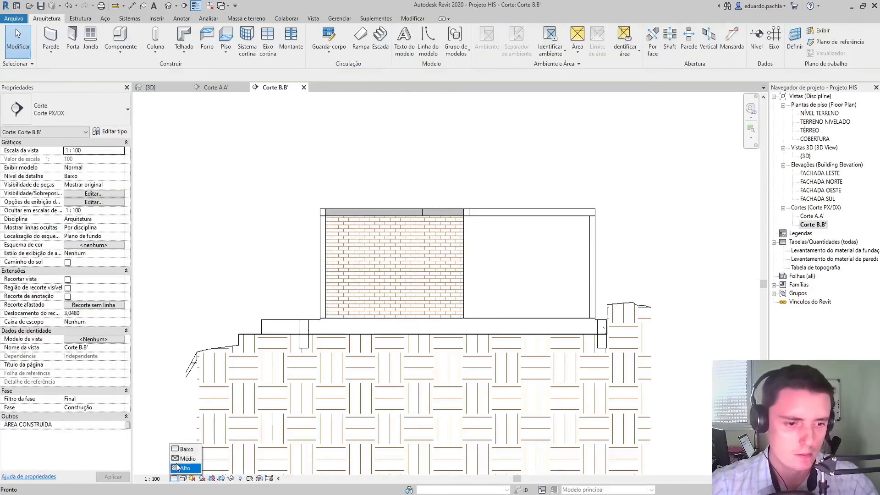
click(186, 458)
click(182, 478)
click(200, 450)
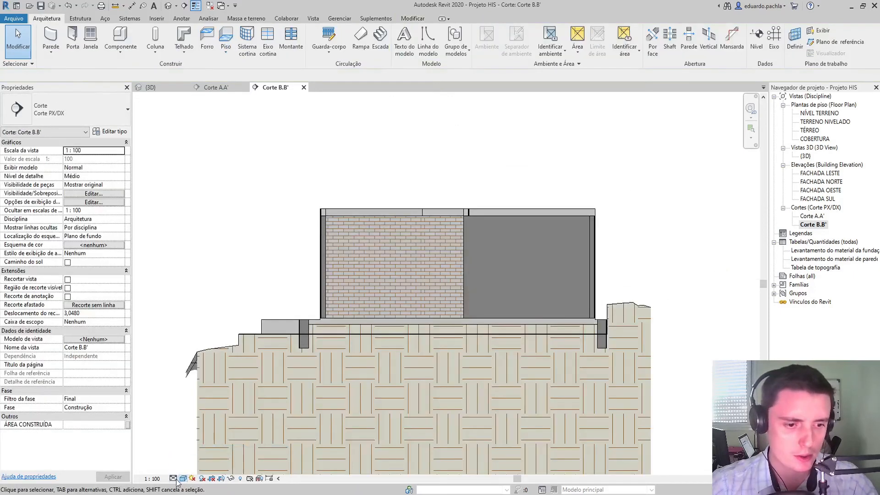
click(177, 478)
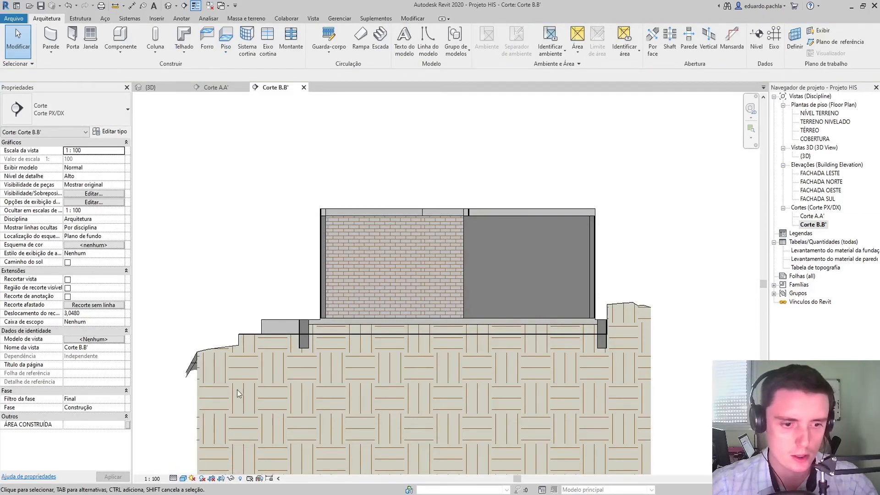
Try the Realista and Sombreado visual styles in Corte B.B', then set the section to Linha oculta.
scroll(437, 278, up, 2)
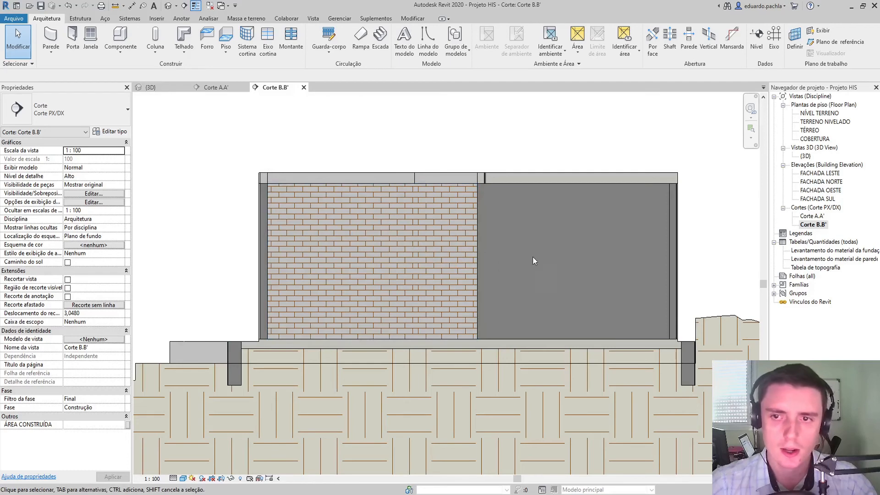
click(185, 479)
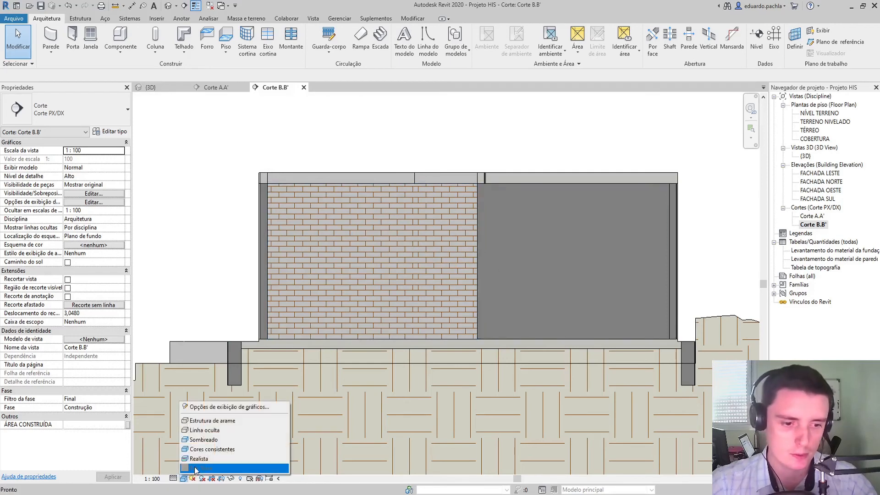
click(198, 459)
click(184, 479)
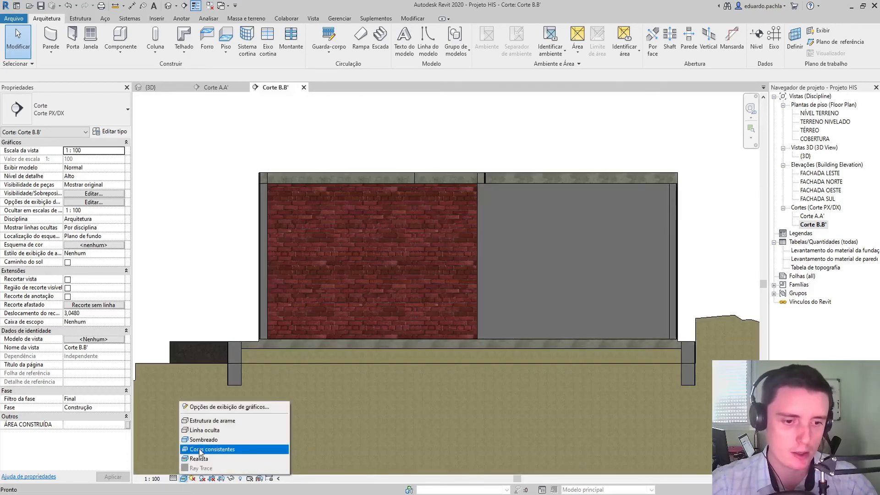
click(202, 440)
click(184, 479)
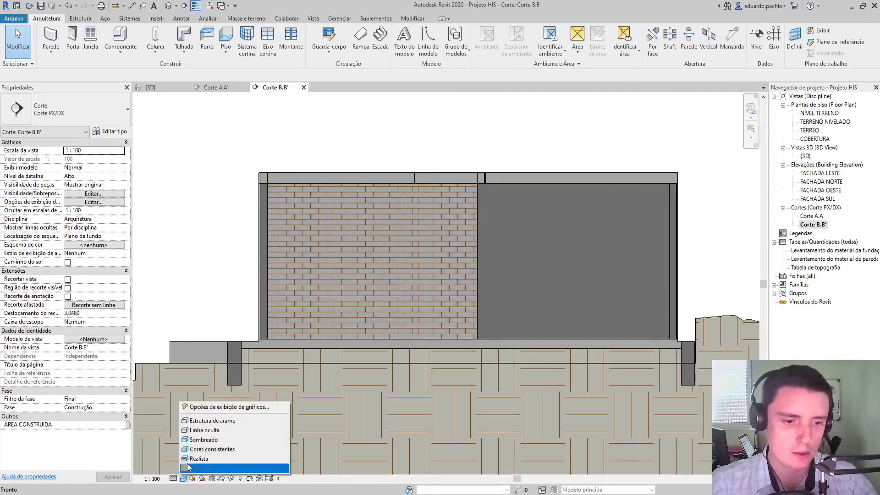
click(202, 430)
scroll(496, 266, up, 2)
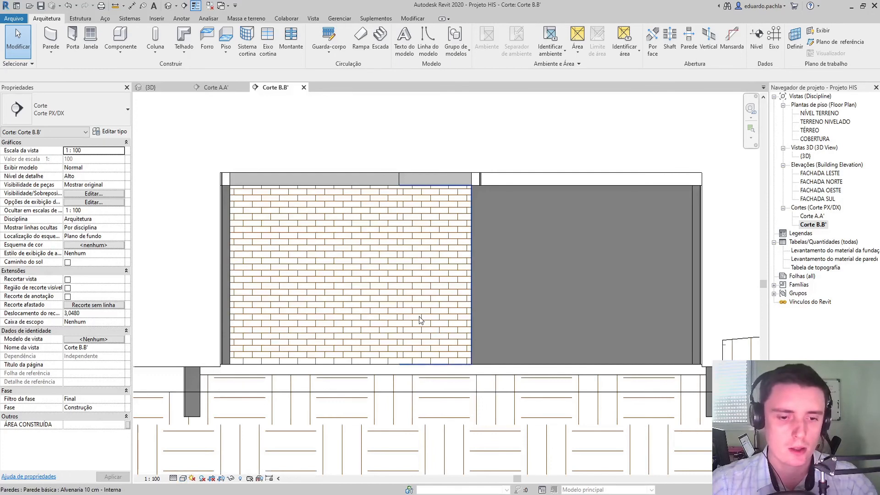
scroll(497, 339, down, 3)
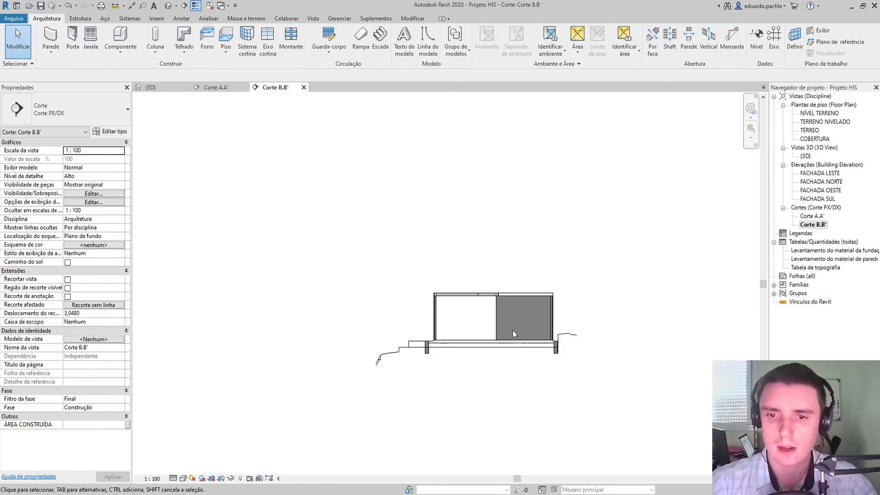
Return to the 3D view and examine the finished tie beam and its wall junctions around the house.
double_click(805, 156)
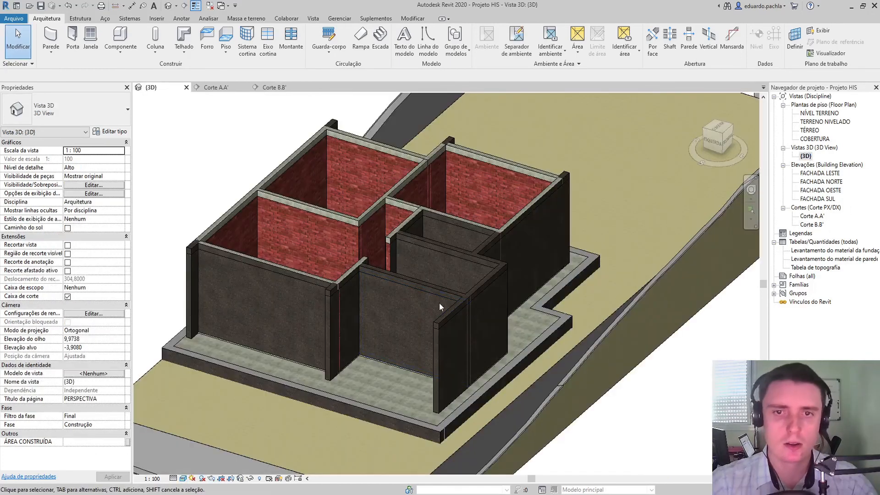
shift+middle_drag(346, 341, 468, 359)
scroll(417, 326, up, 3)
scroll(417, 328, down, 2)
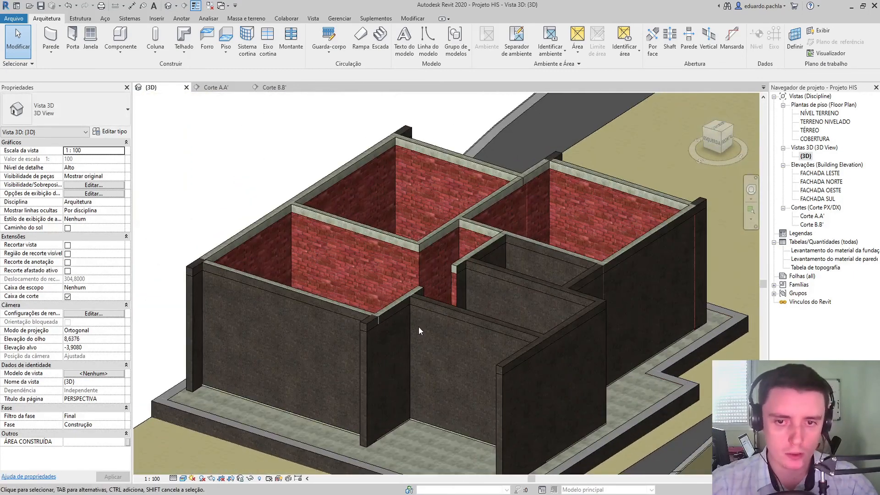
shift+middle_drag(484, 307, 430, 302)
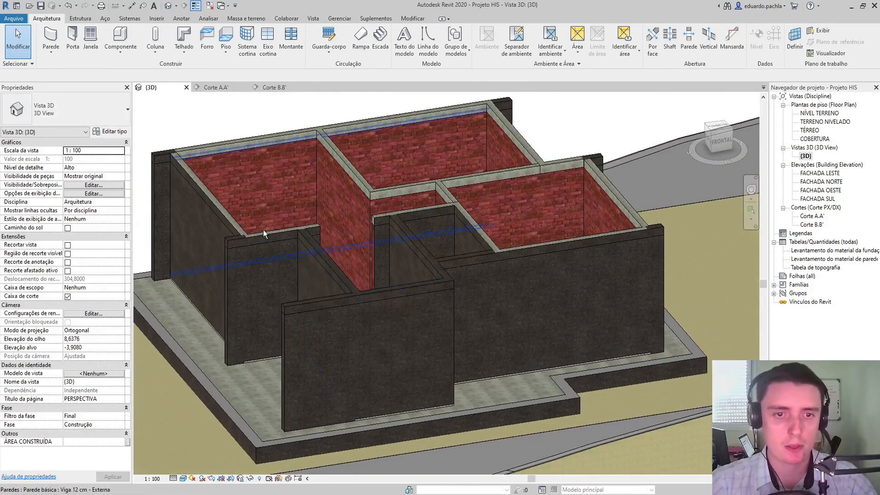
scroll(227, 218, up, 5)
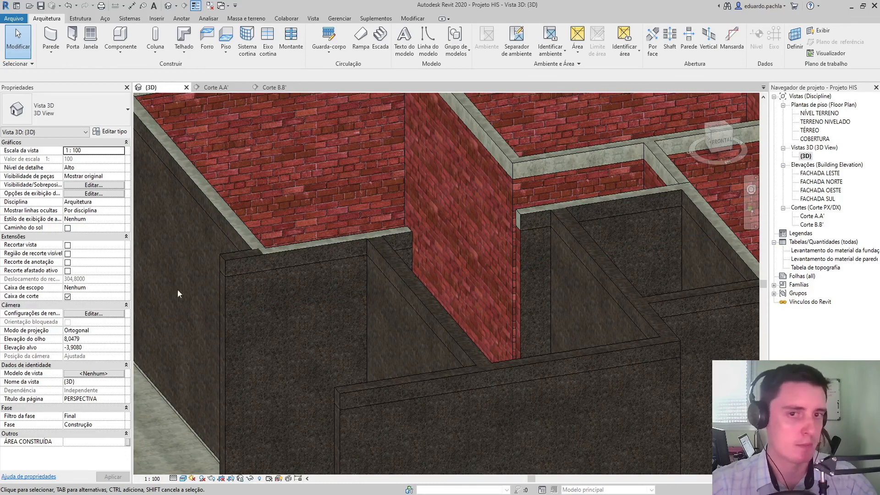
scroll(426, 284, down, 2)
shift+middle_drag(426, 284, 374, 278)
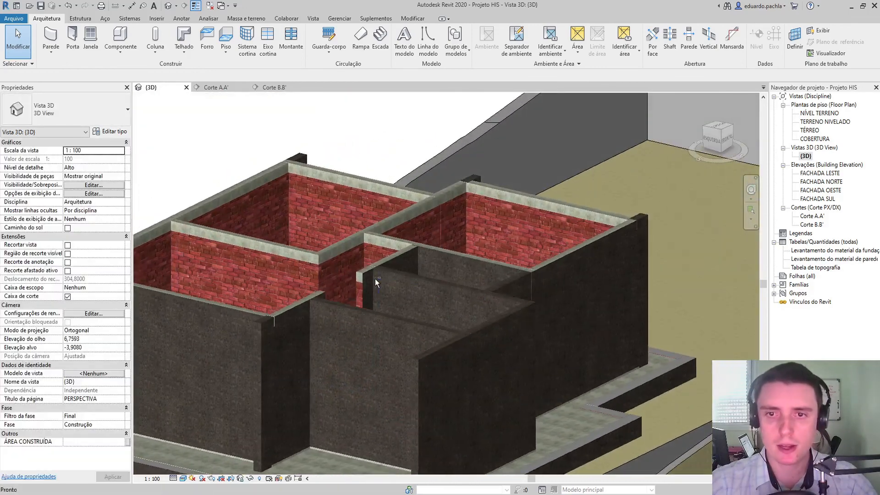
scroll(376, 192, down, 1)
middle_drag(357, 189, 465, 191)
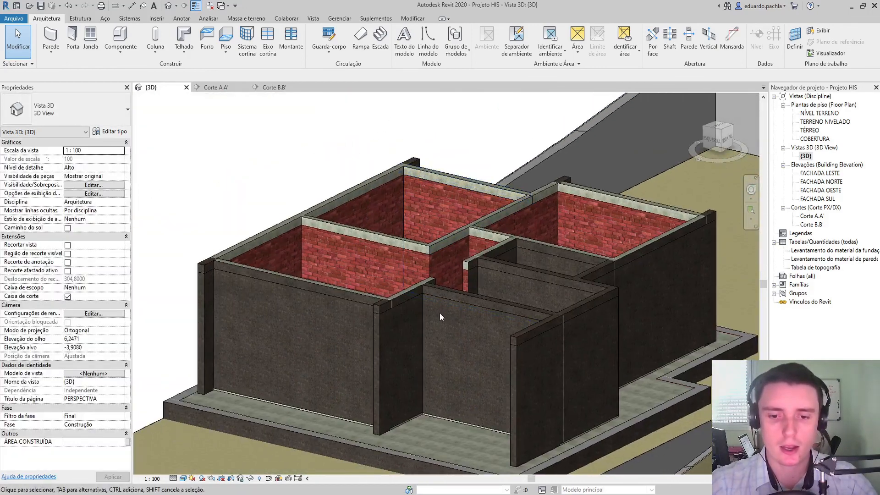